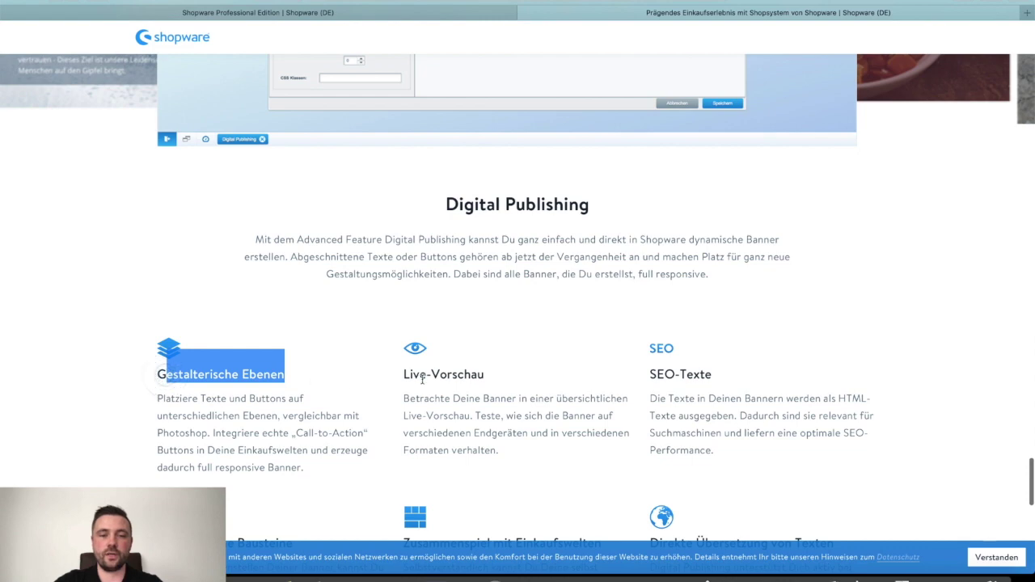
Step: Scroll up and down through the Live-Vorschau feature page of the Shopware website
drag(399, 374, 485, 375)
click(498, 376)
scroll(584, 368, down, 3)
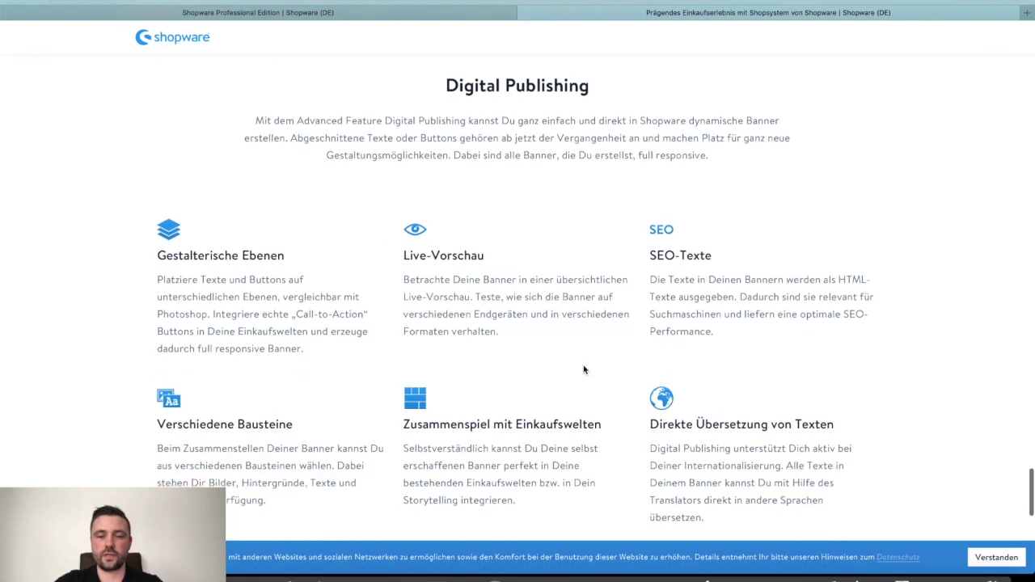
scroll(584, 368, up, 10)
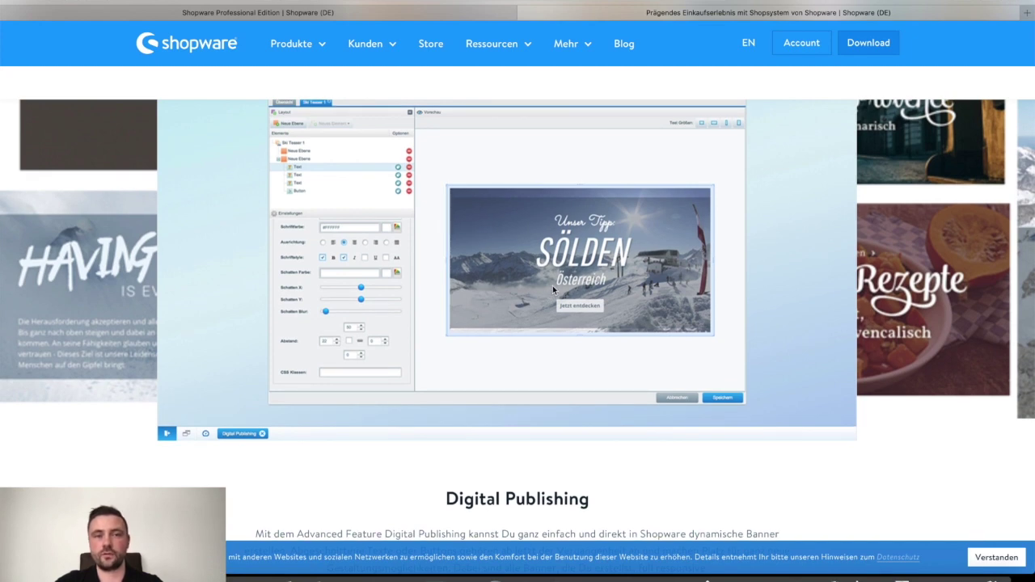
scroll(552, 285, down, 10)
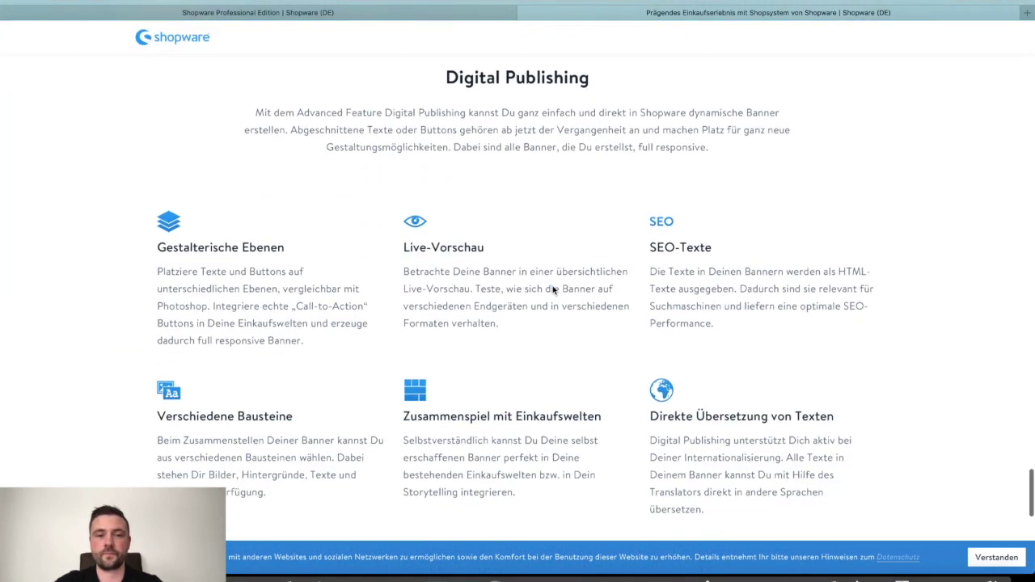
scroll(553, 290, down, 8)
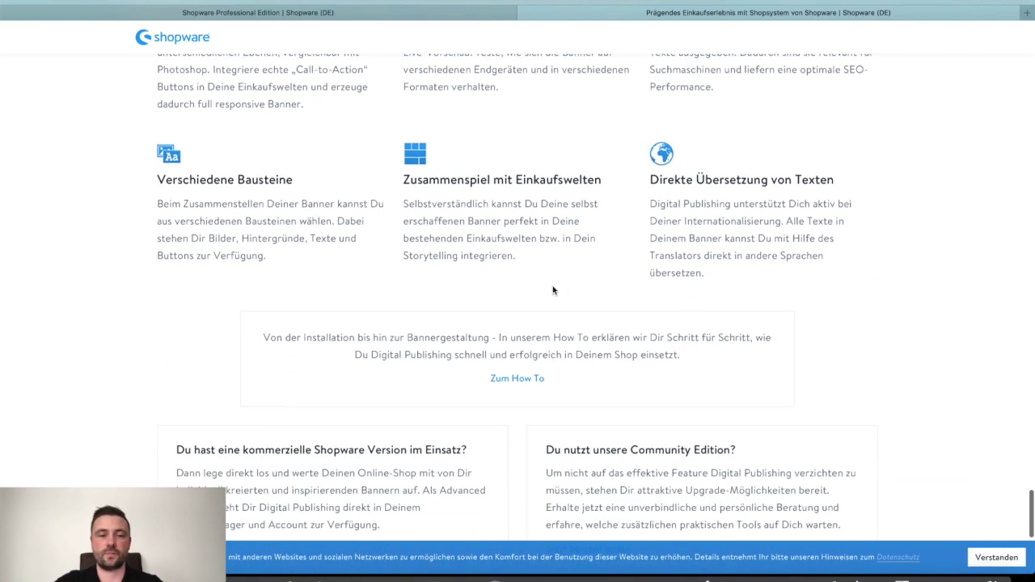
scroll(553, 290, down, 3)
scroll(553, 290, up, 20)
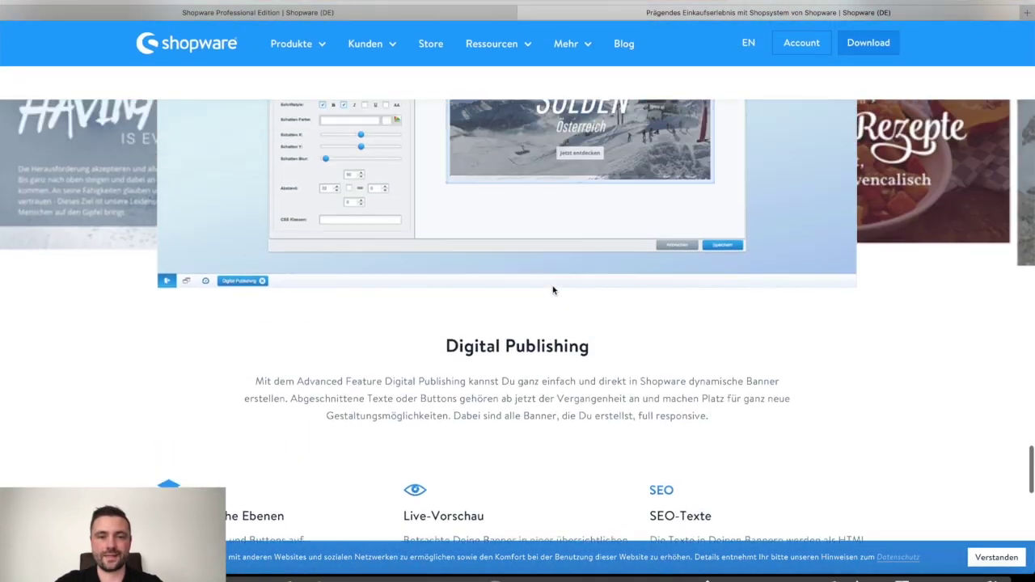
scroll(553, 290, up, 5)
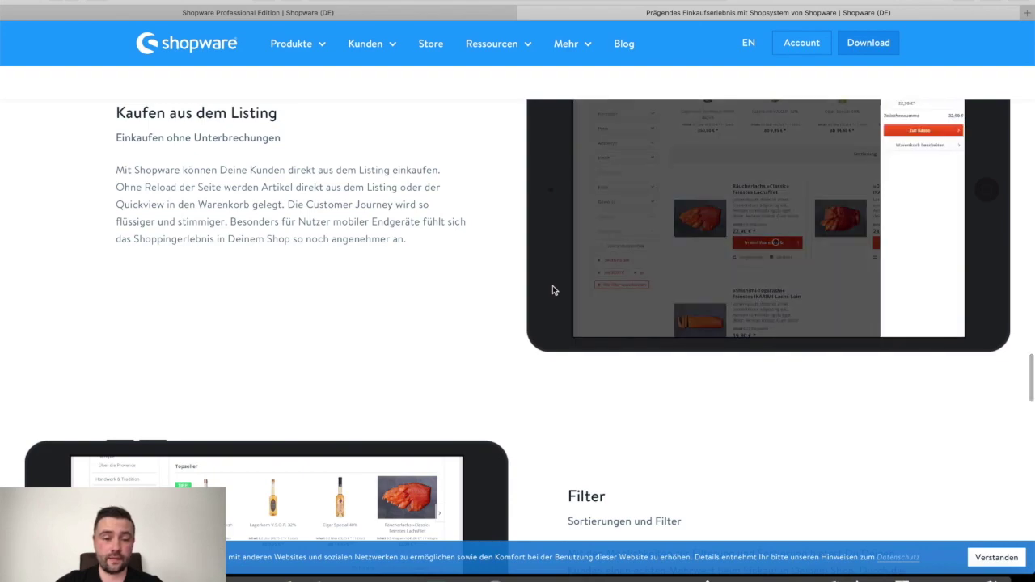
scroll(552, 291, up, 13)
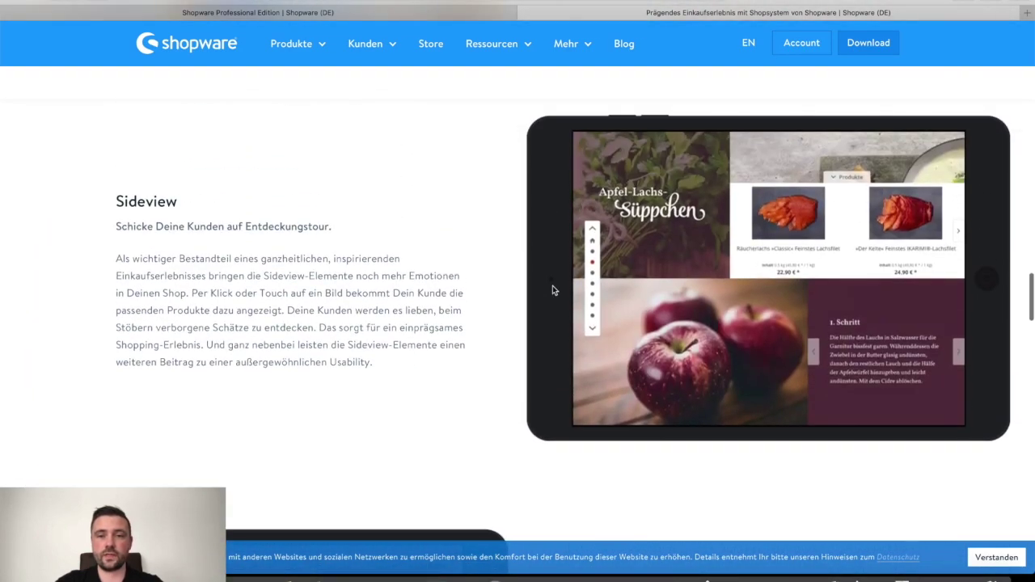
scroll(689, 255, down, 10)
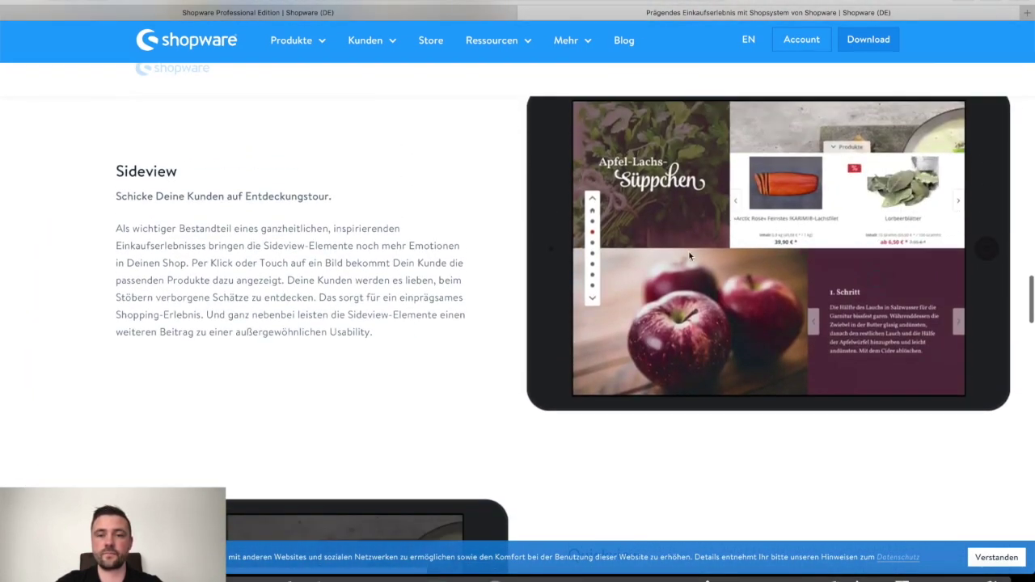
scroll(689, 255, down, 15)
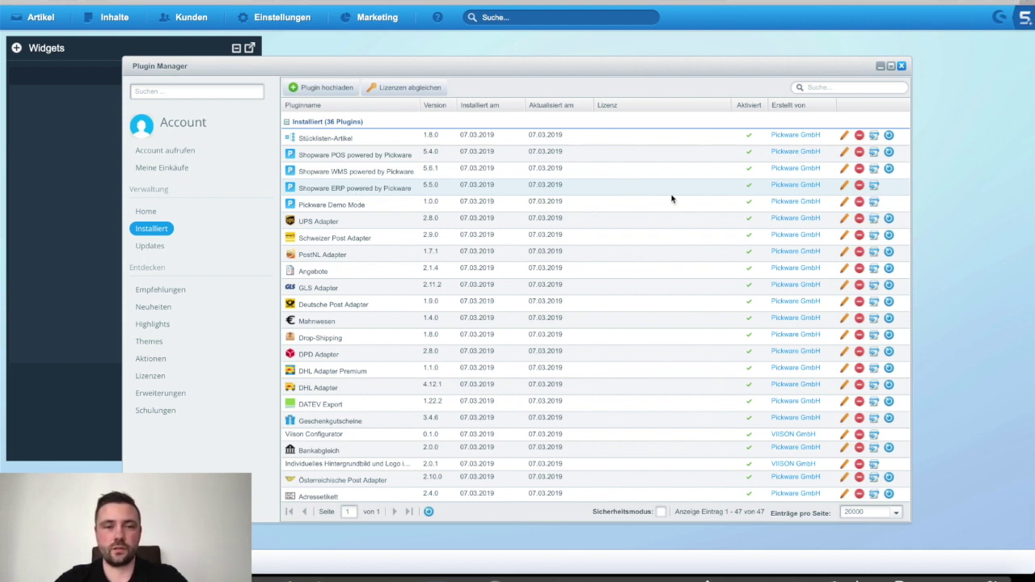
Step: Review the Shopware ERP configuration for each shop, keeping purchase price entry at Netto
click(844, 186)
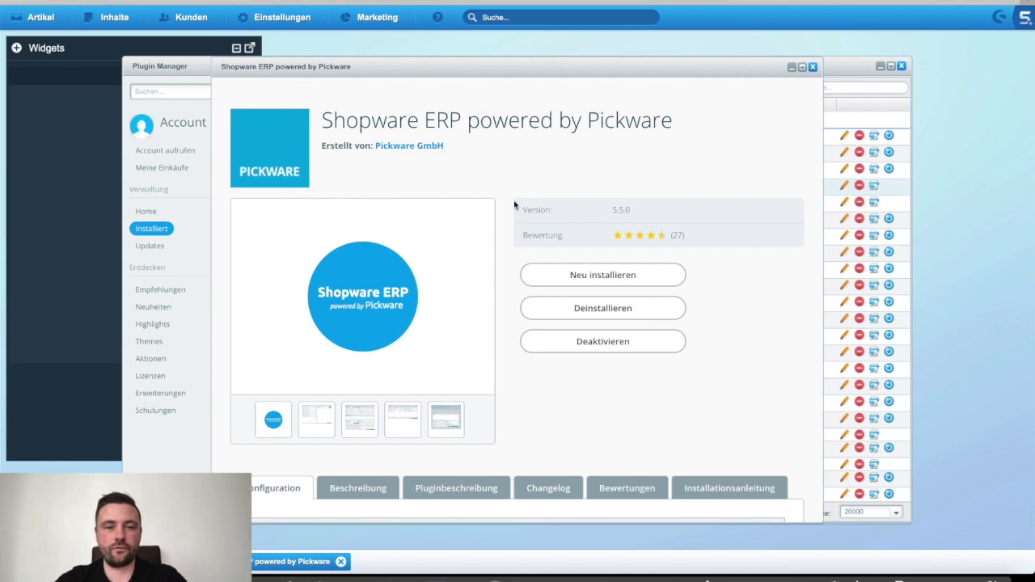
scroll(514, 203, down, 5)
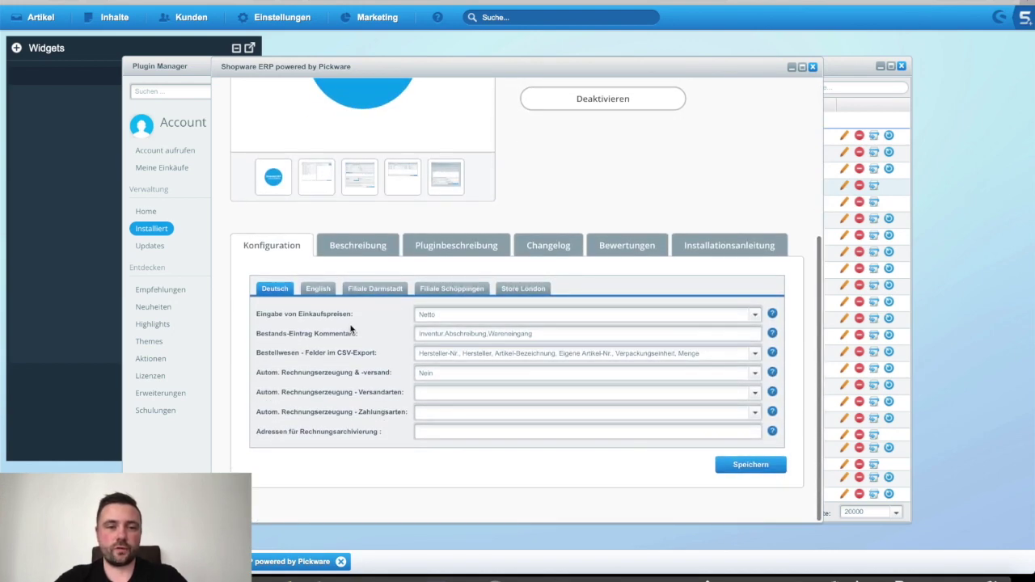
click(317, 289)
click(375, 288)
click(429, 283)
click(276, 291)
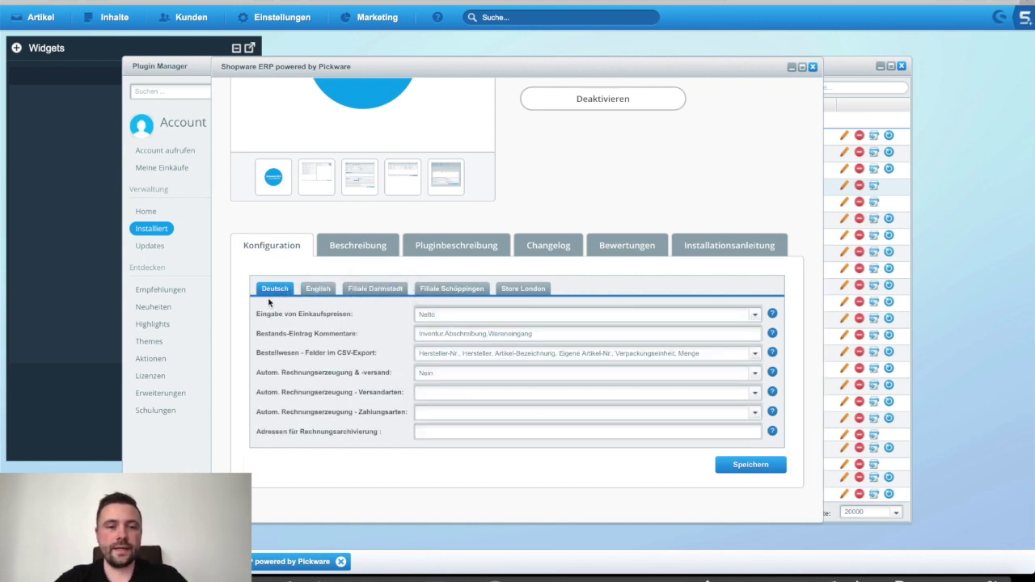
click(753, 314)
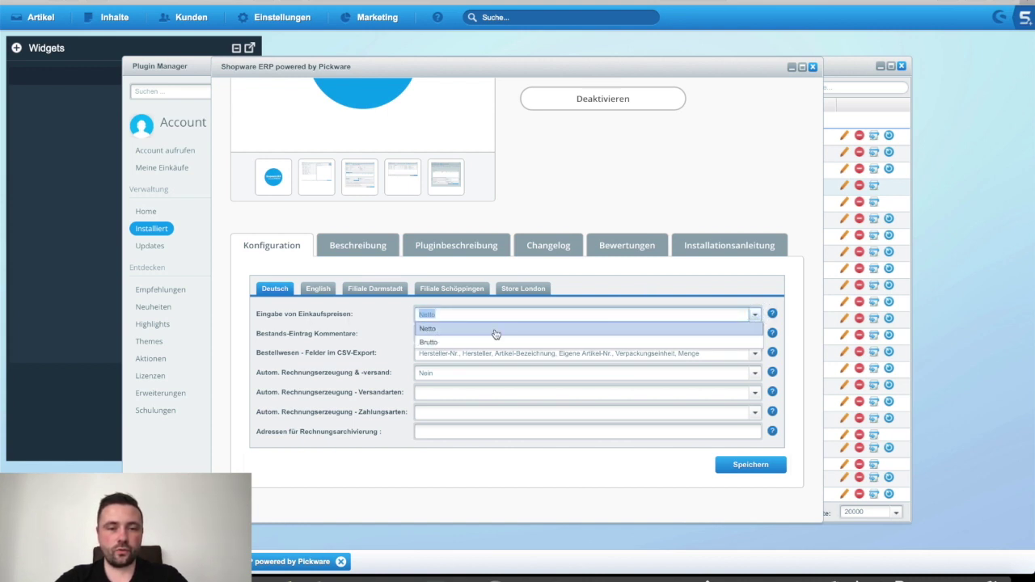
click(633, 287)
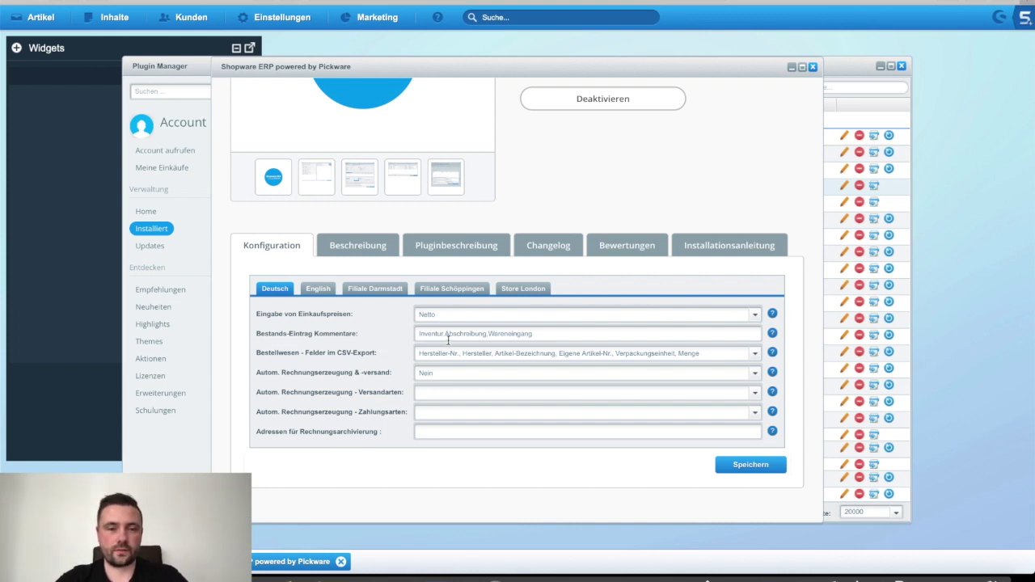
Step: Append ',Umbuchung' to the Bestands-Eintrag Kommentare options and save the configuration
click(417, 338)
click(416, 338)
click(575, 335)
drag(422, 337, 556, 337)
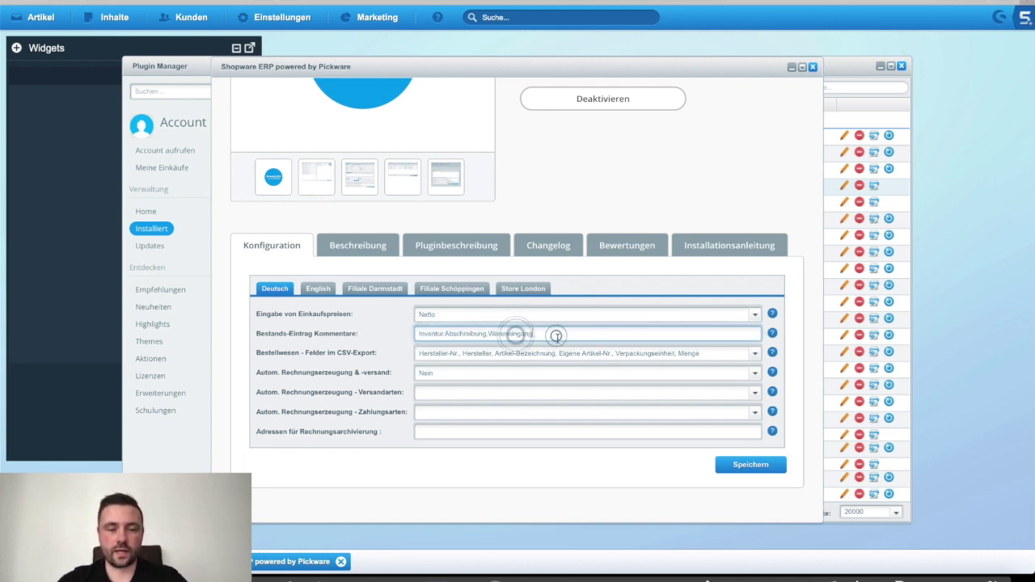
text(mbuchung)
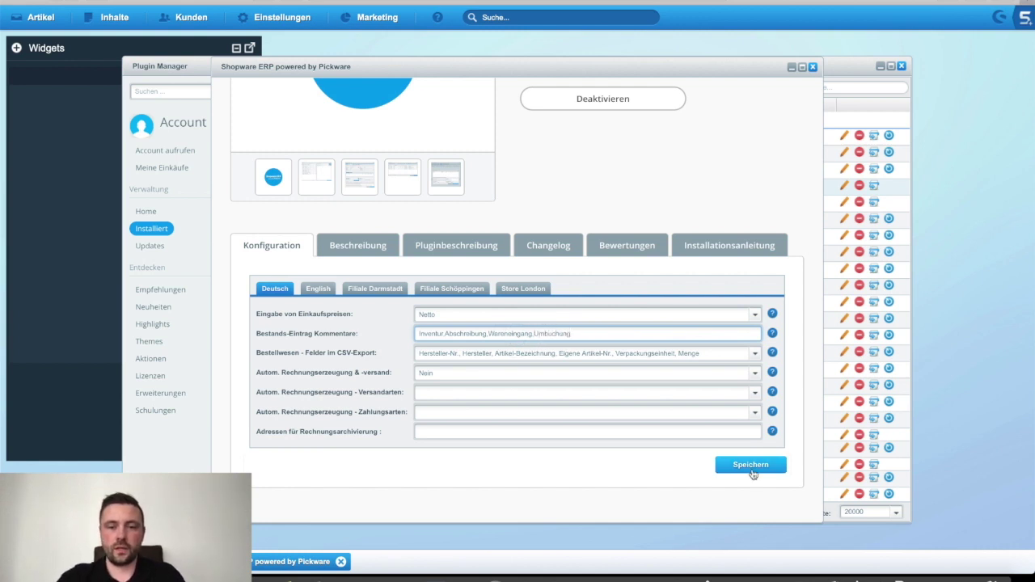
click(749, 465)
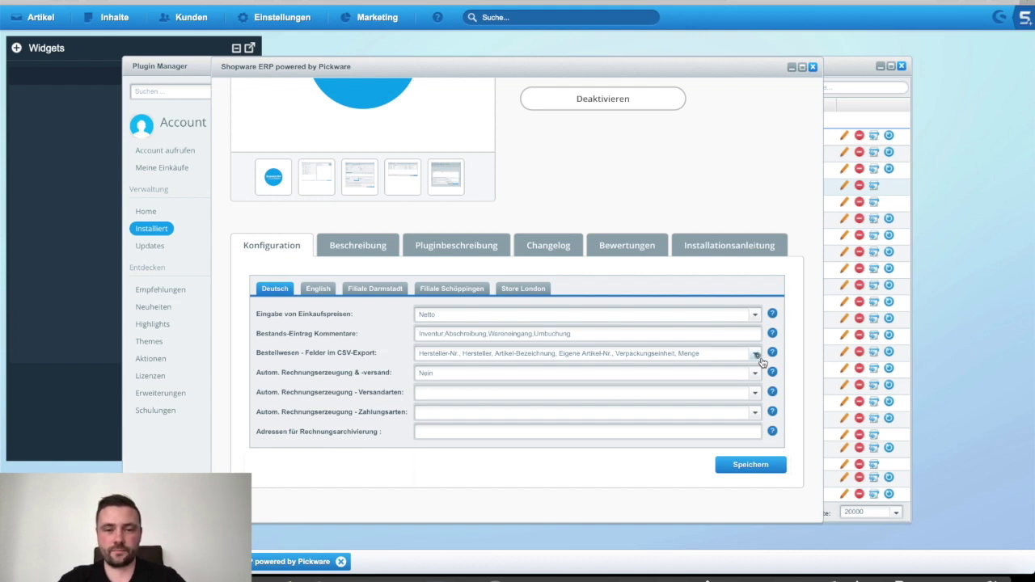
click(756, 354)
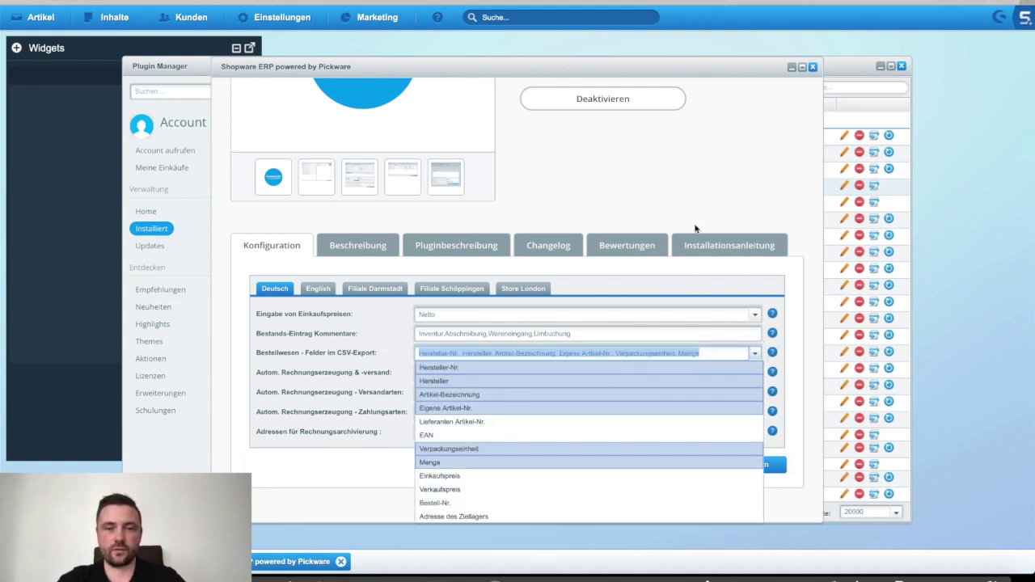
click(704, 197)
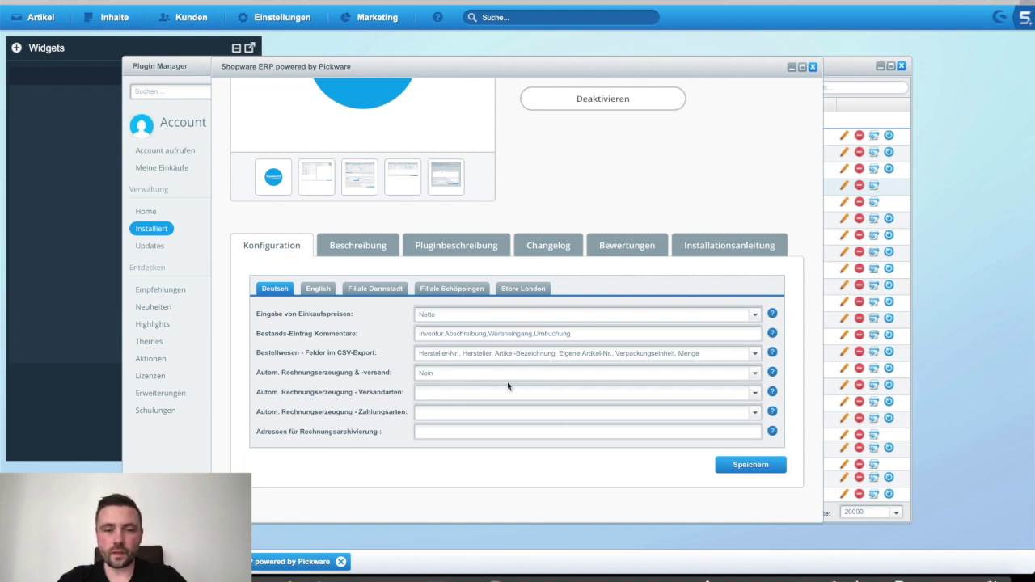
click(760, 381)
click(386, 452)
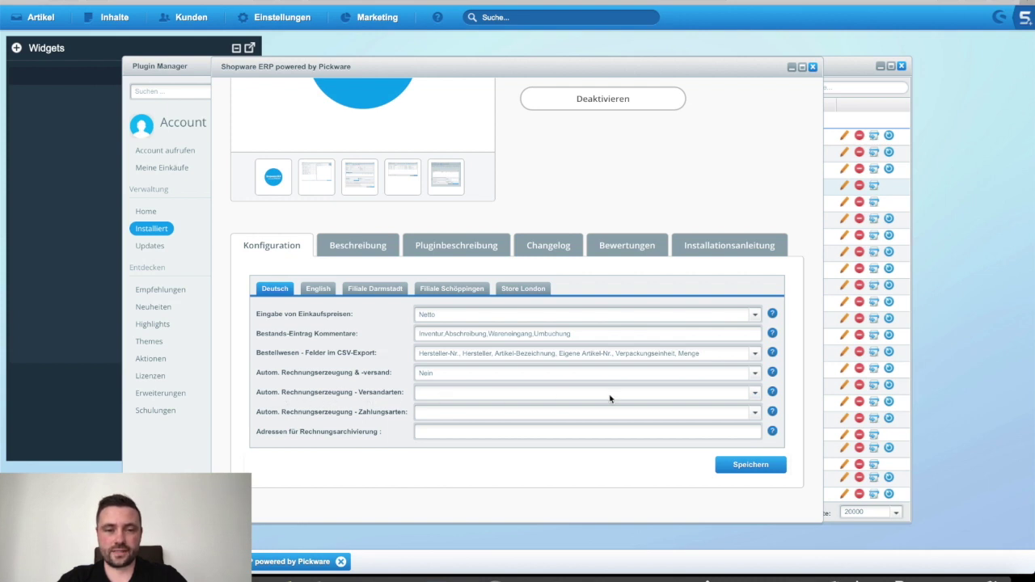
click(754, 392)
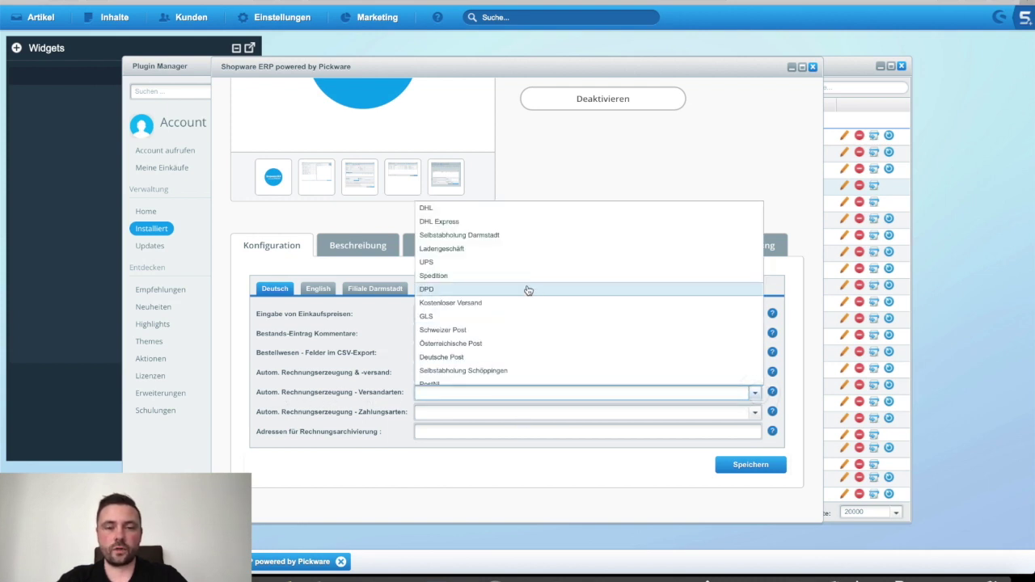
scroll(529, 289, down, 3)
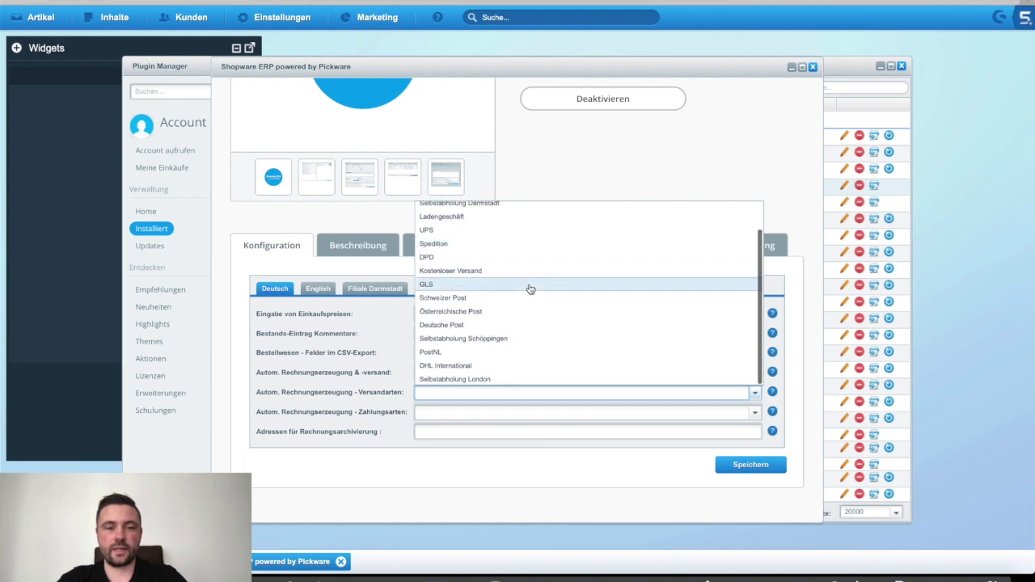
click(596, 172)
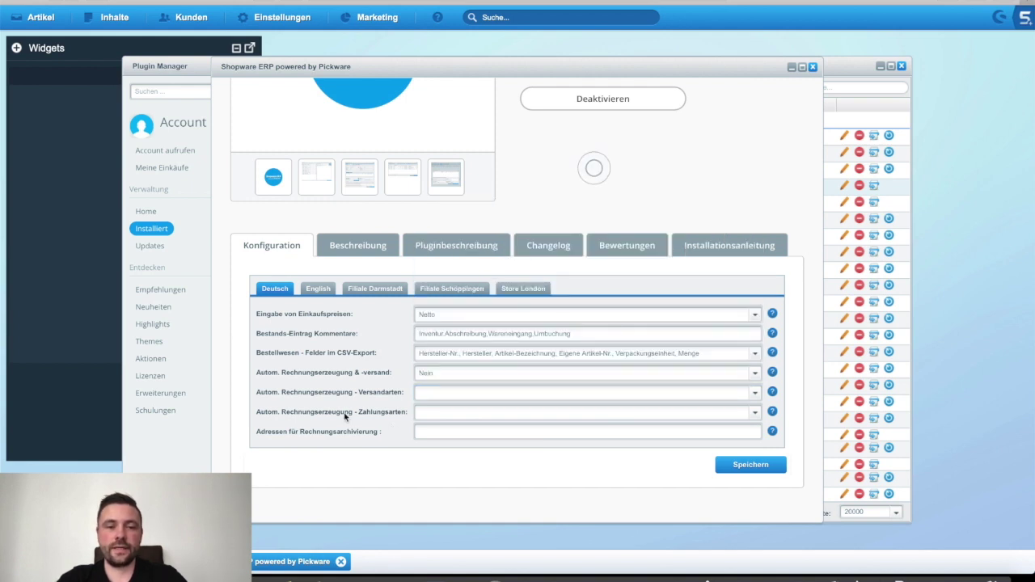
click(755, 411)
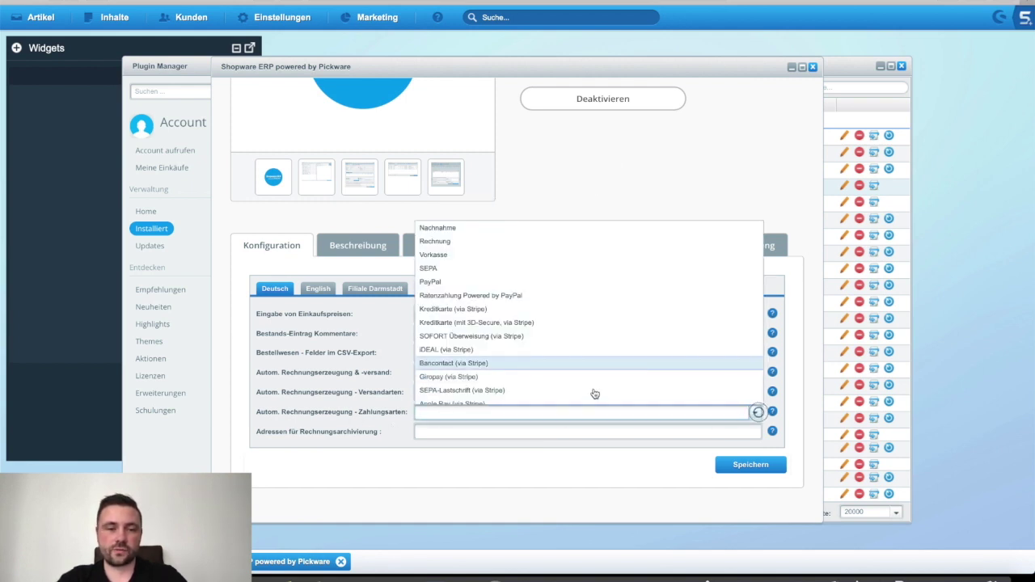
scroll(531, 281, down, 2)
scroll(531, 282, up, 2)
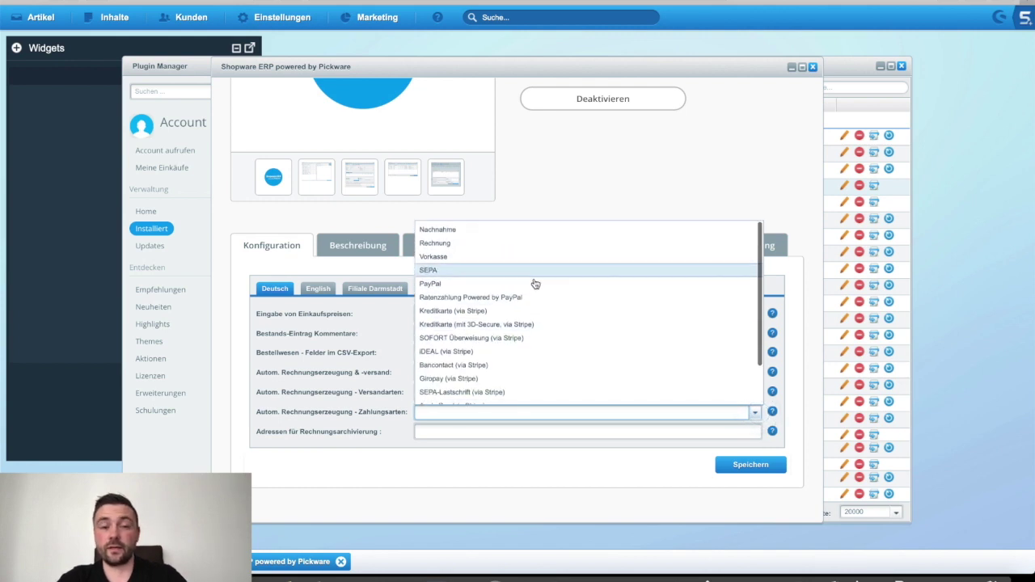
click(573, 161)
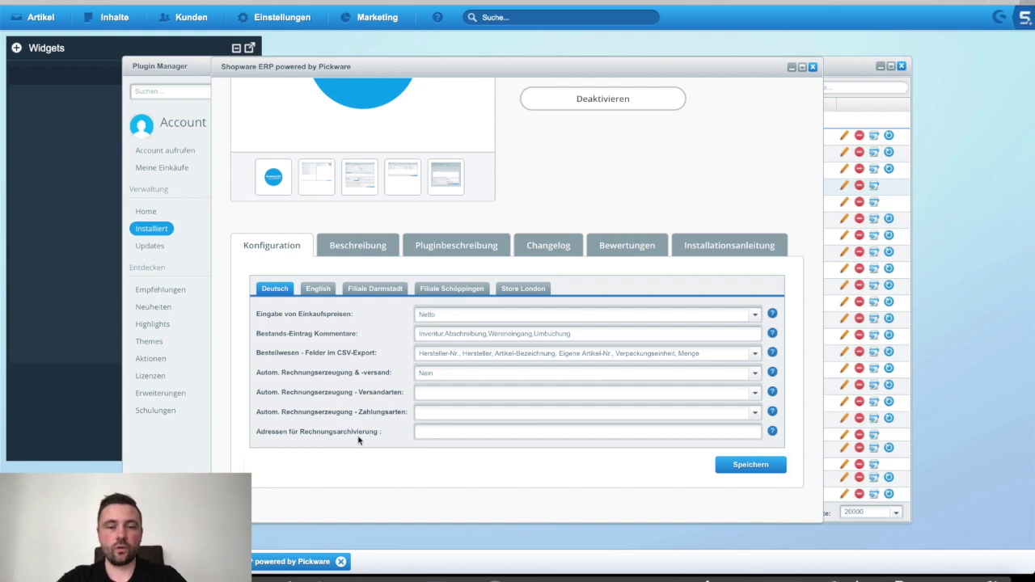
Step: Enter the invoice-archiving e-mail address and save the ERP plugin configuration
click(425, 434)
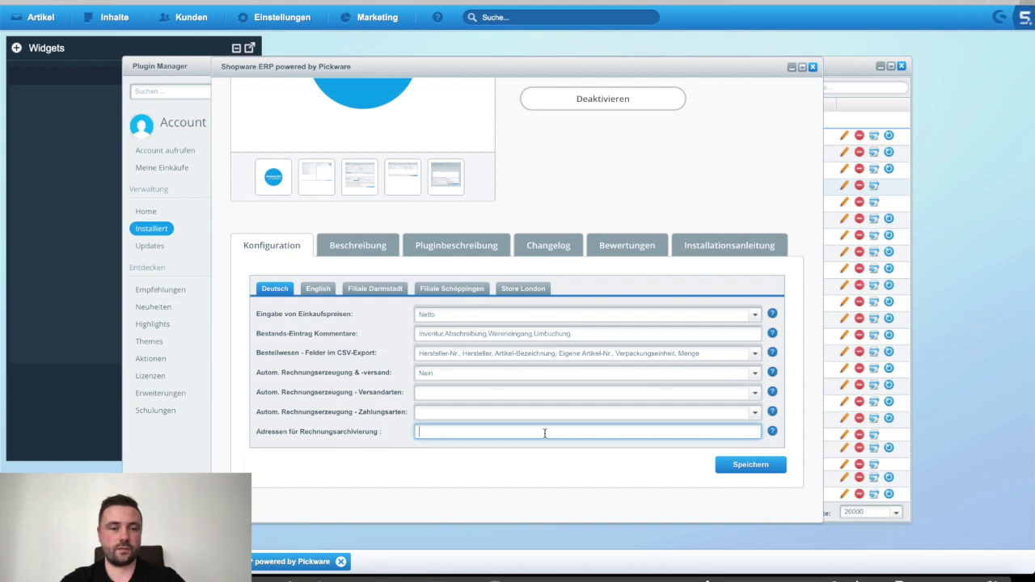
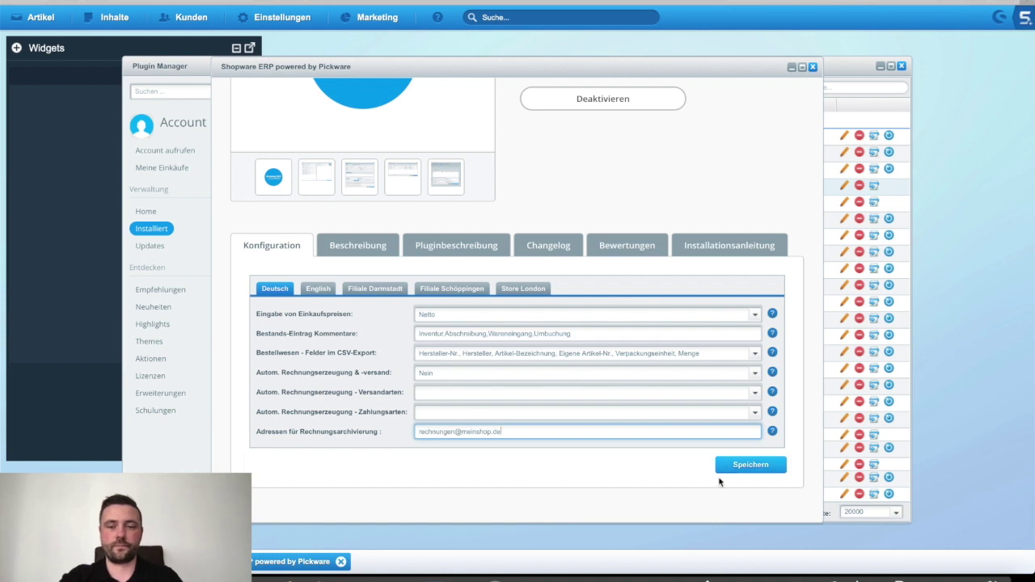
click(721, 464)
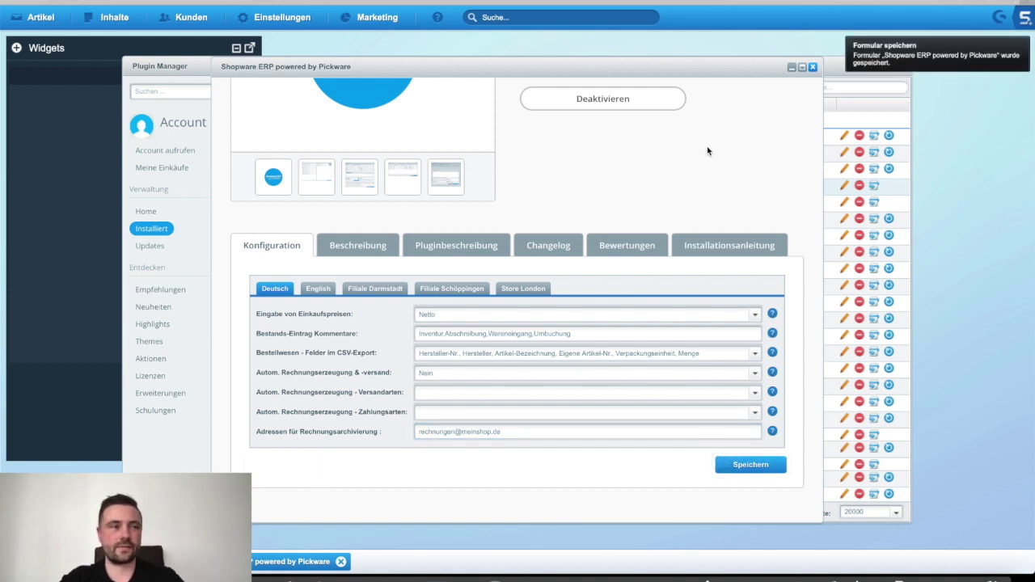
Step: Close the Pickware ERP settings window and the Plugin Manager
click(815, 70)
click(900, 65)
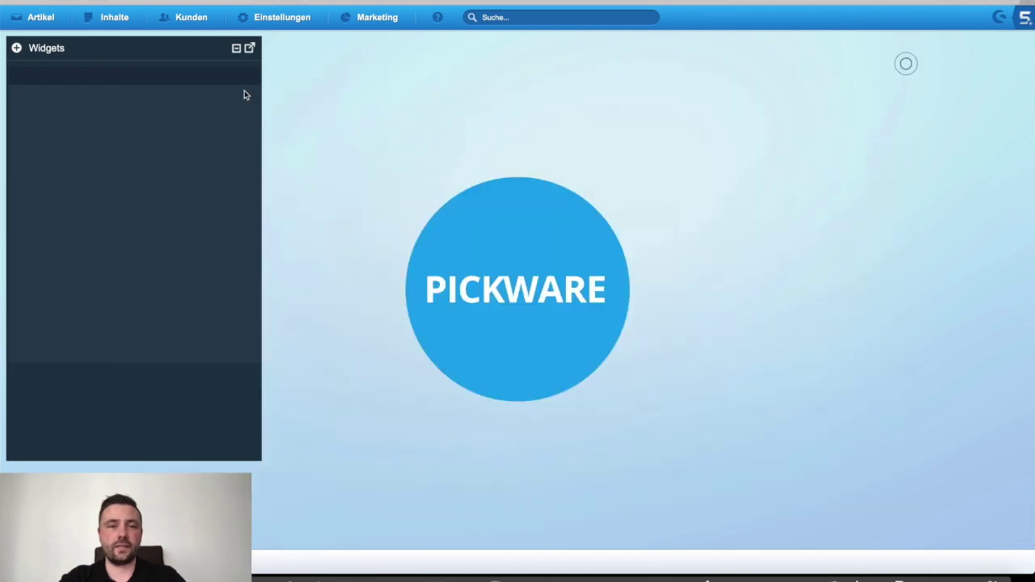
click(38, 20)
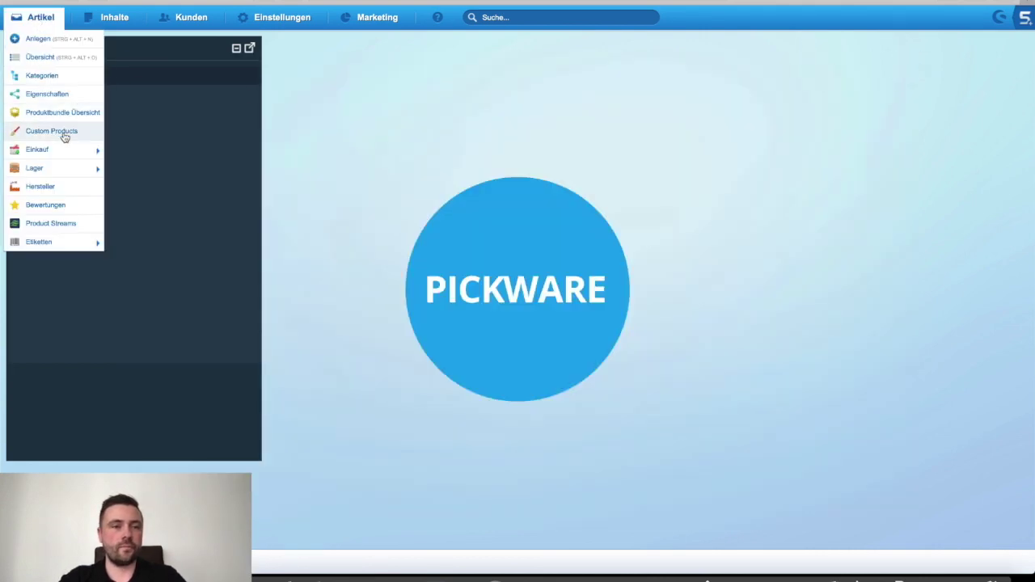
Step: Open Artikel > Einkauf > Lieferanten and start a new supplier, number 1 prefilled
mouse_move(70, 159)
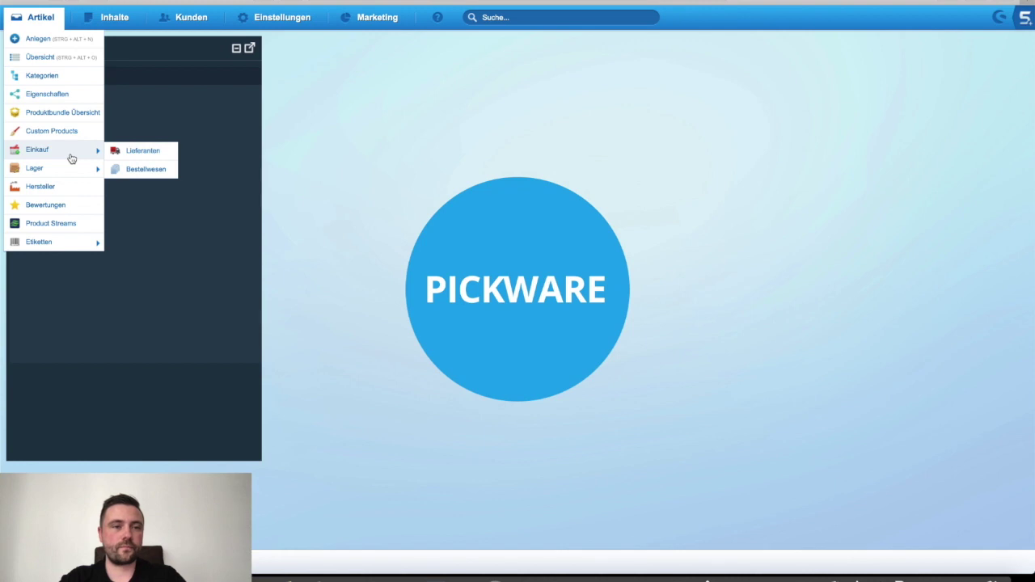
click(137, 153)
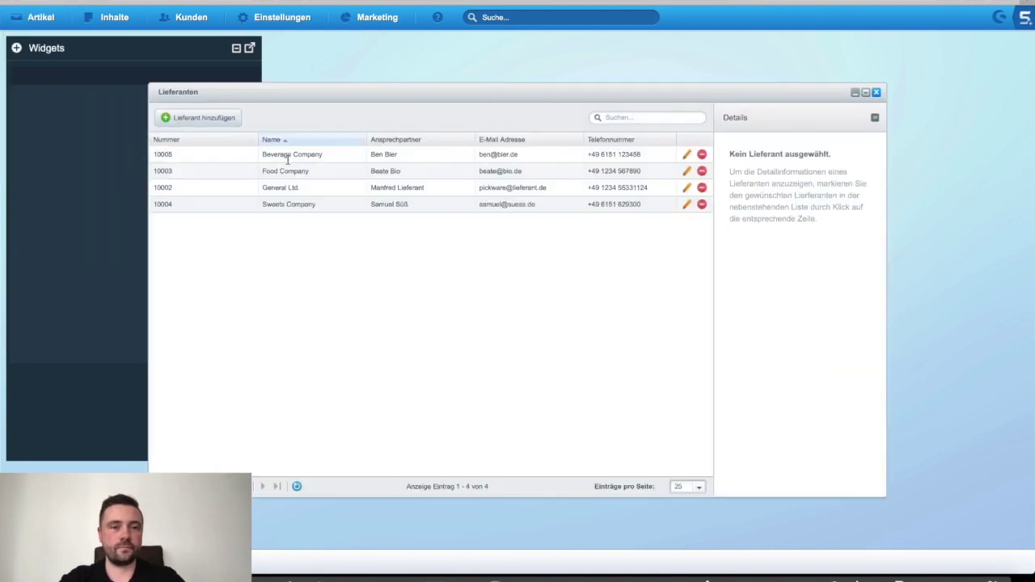
click(207, 119)
click(155, 150)
click(170, 173)
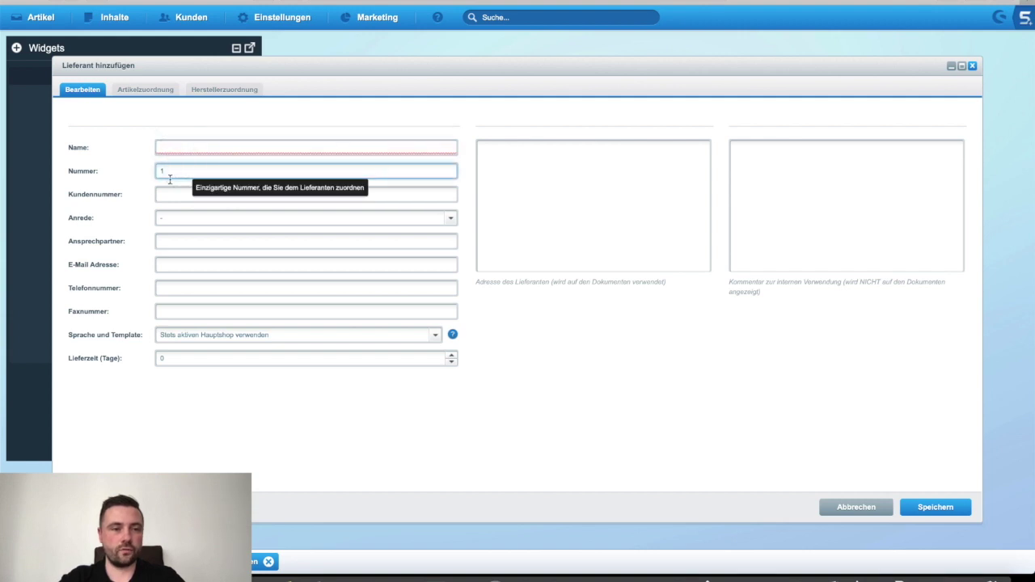
Step: Inspect the supplier form's fields, Anrede and Sprache und Template options, then close it unsaved
click(181, 174)
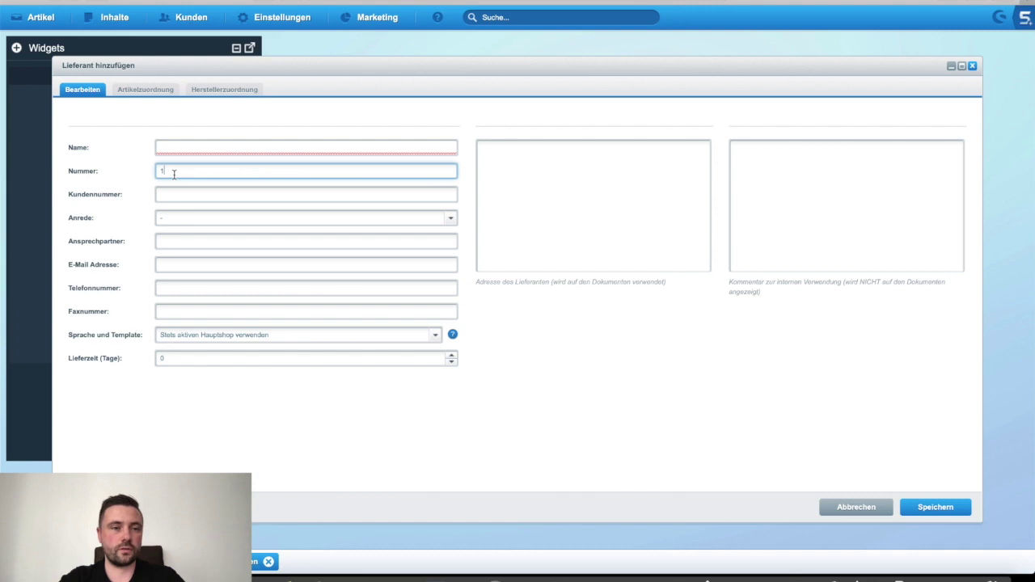
click(175, 194)
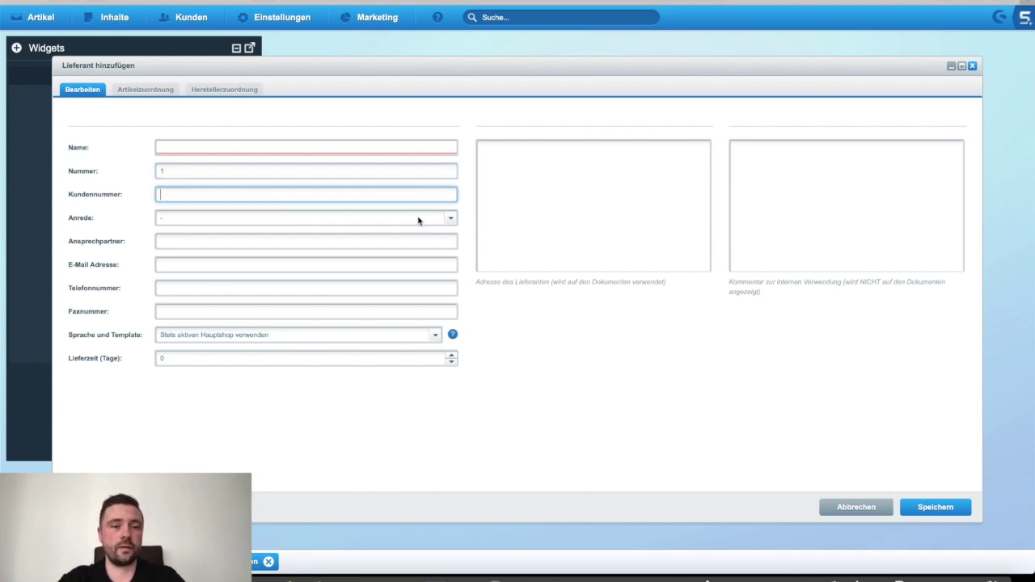
click(450, 217)
click(254, 375)
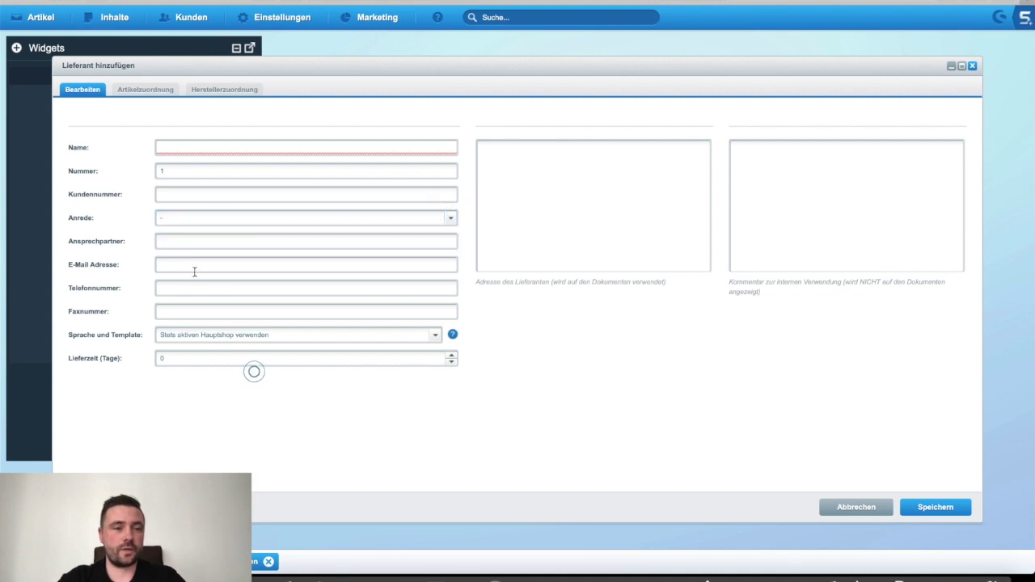
click(190, 267)
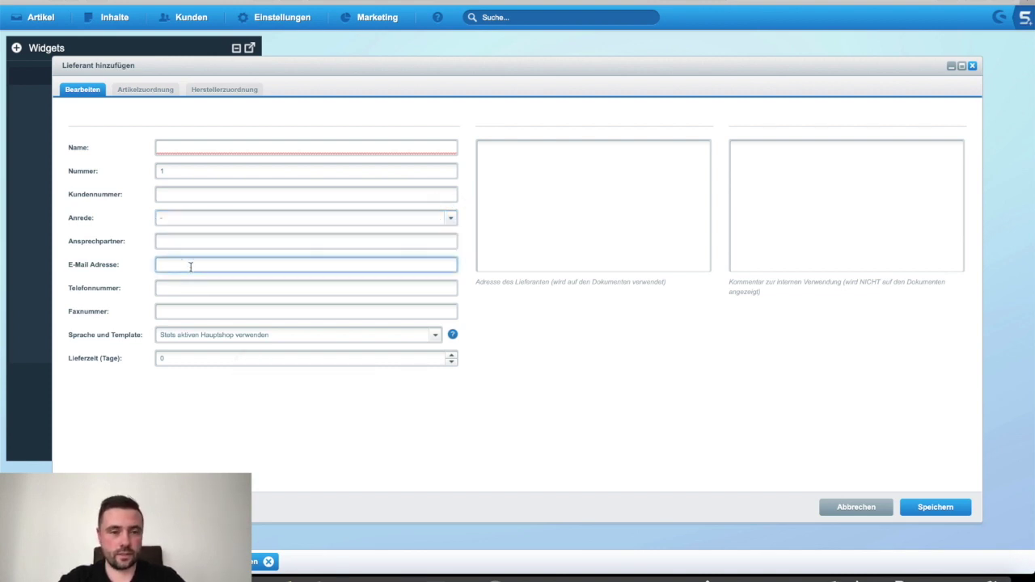
click(195, 306)
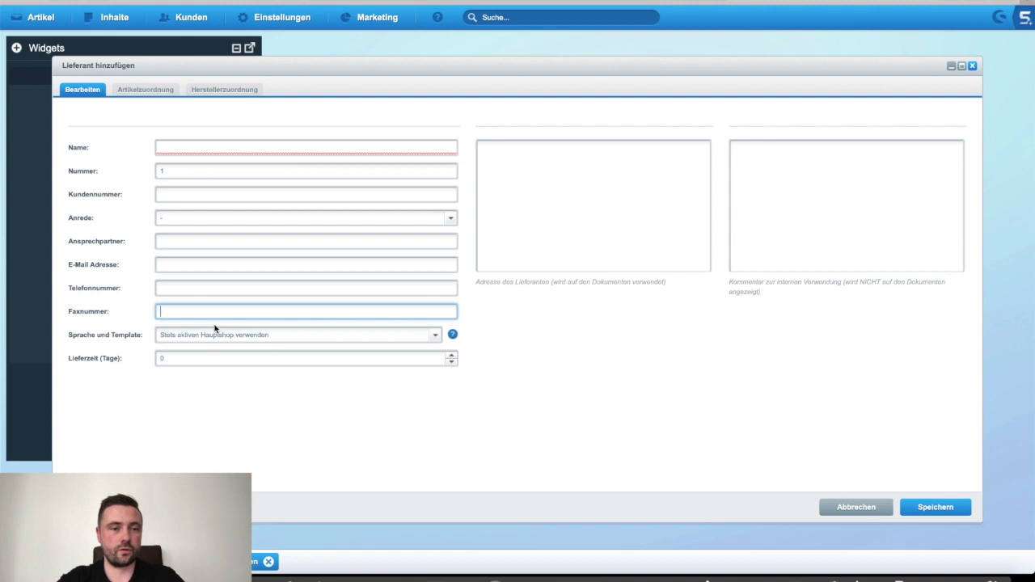
click(435, 338)
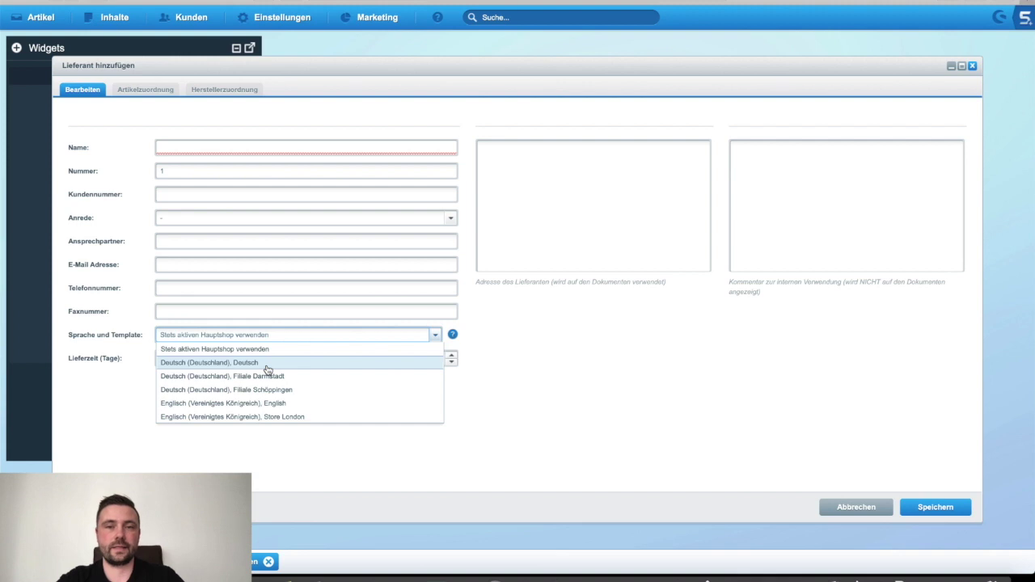
click(273, 453)
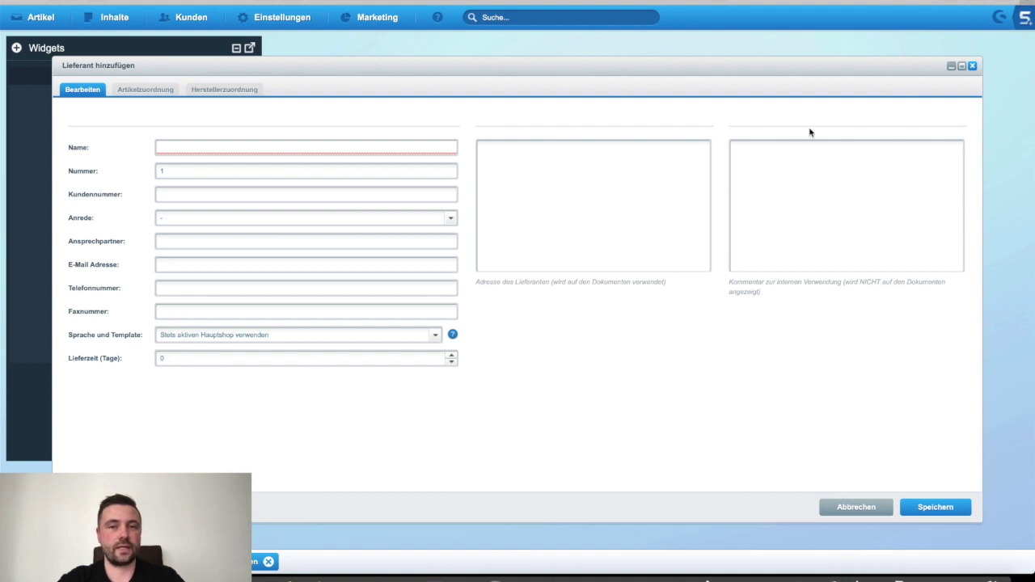
click(972, 66)
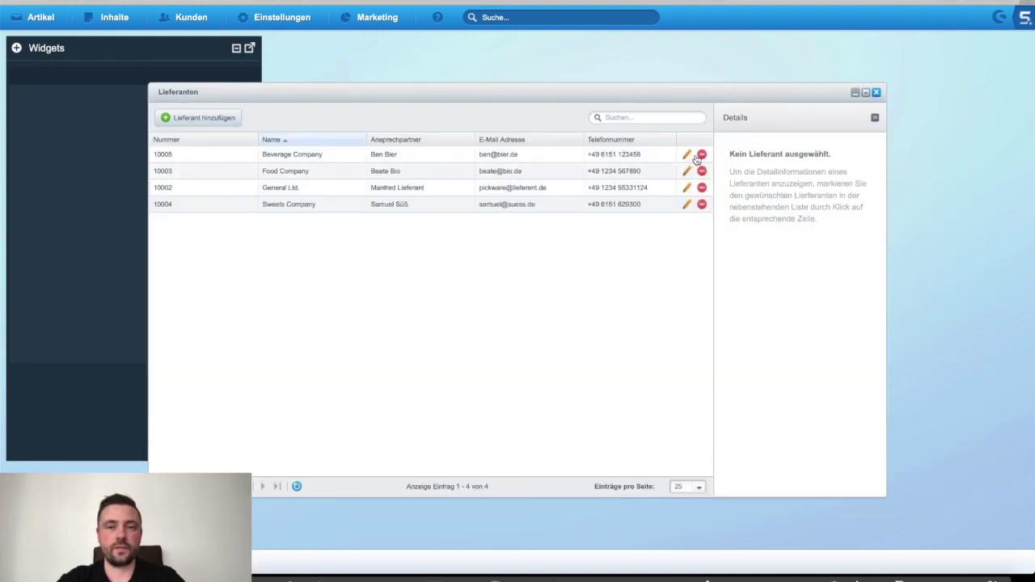
Step: In Beverage Company's article assignment, give Cola 0.2l supplier number AA-001 and net price 0,99 €
click(687, 153)
click(136, 91)
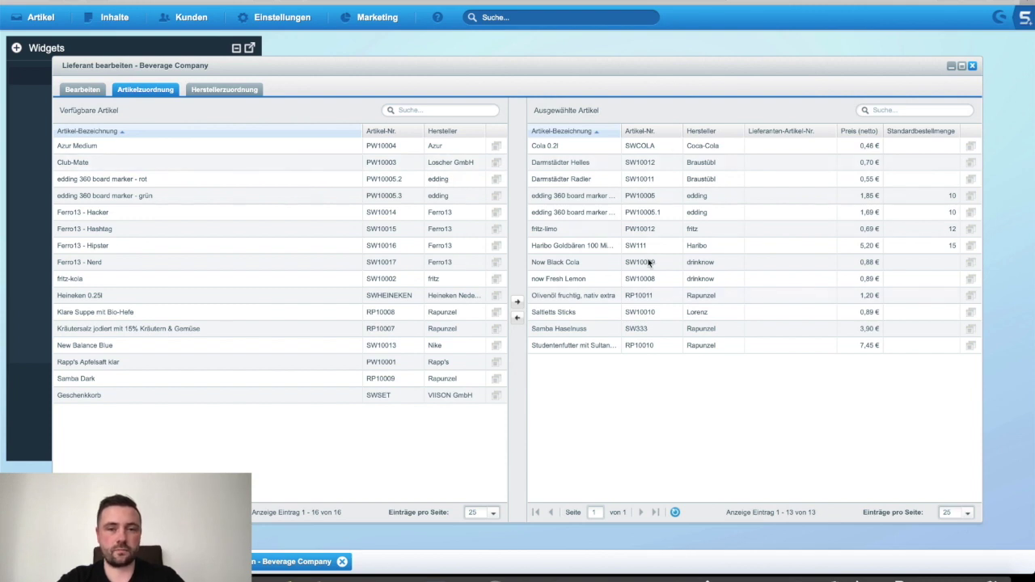
double_click(795, 146)
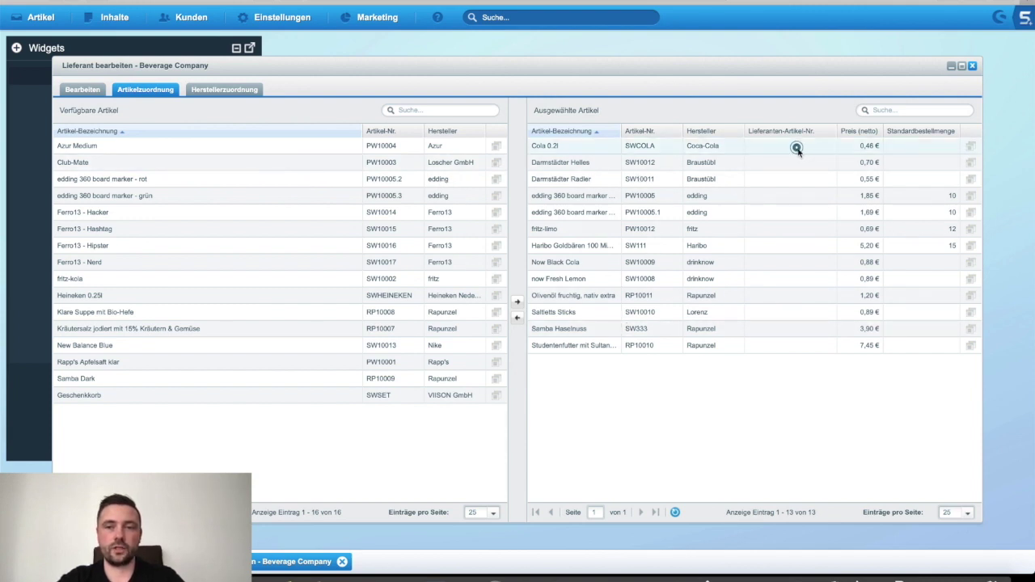
text(AA-001)
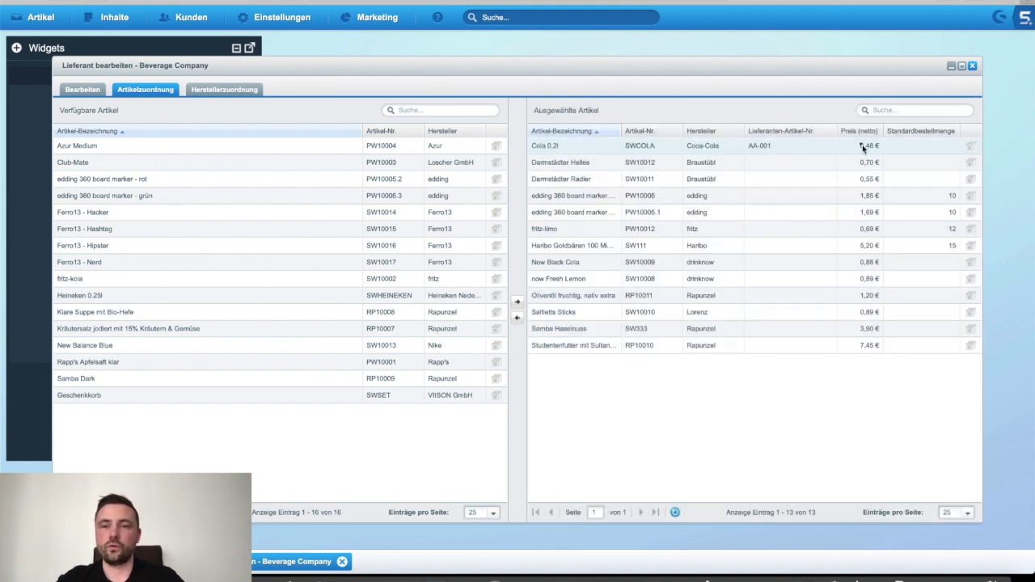
click(860, 145)
double_click(848, 146)
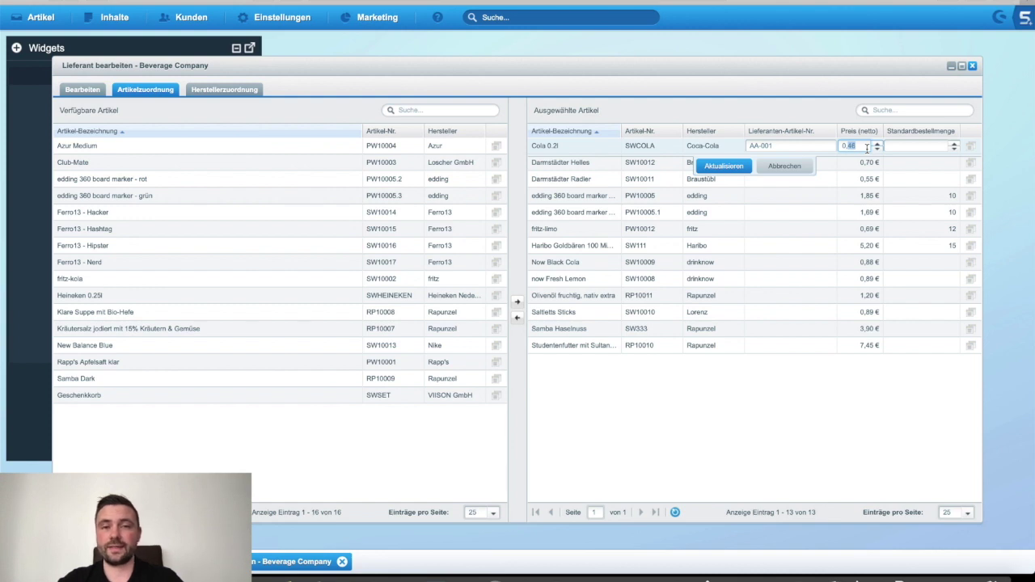
text(0,99)
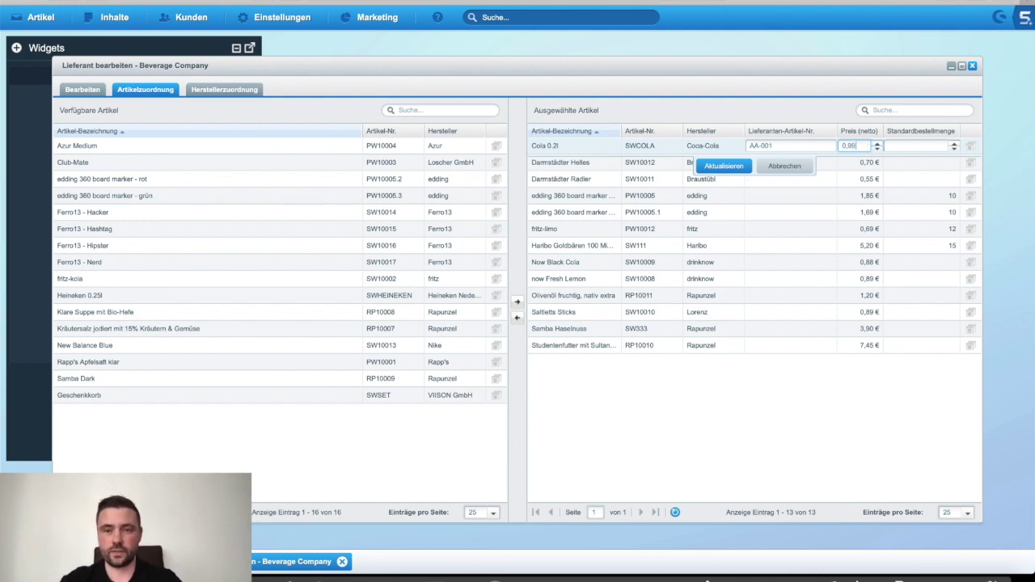
key(Return)
Step: Set Cola 0.2l's standard order quantity to 15 and save the row
click(908, 147)
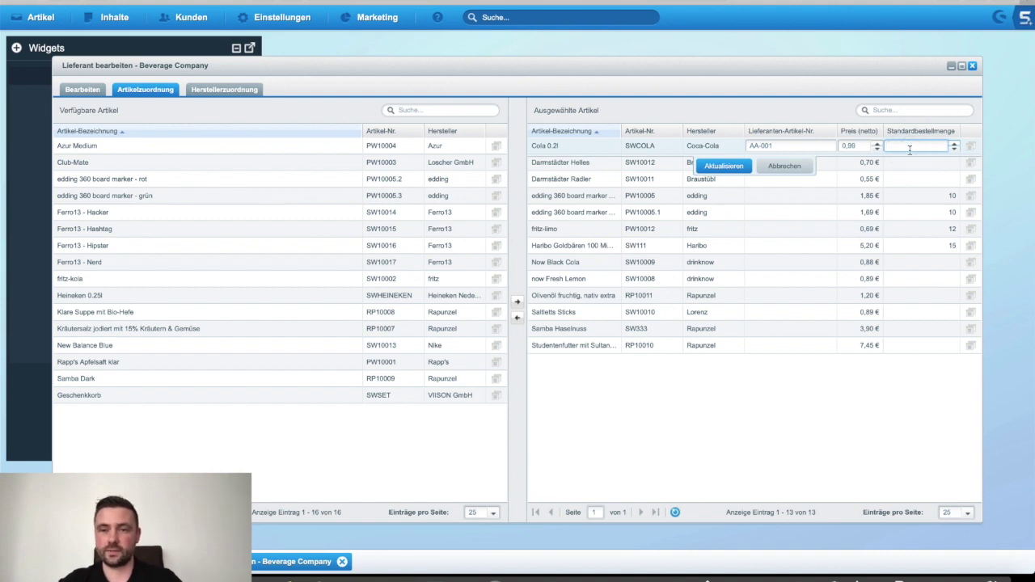
text(15)
key(Return)
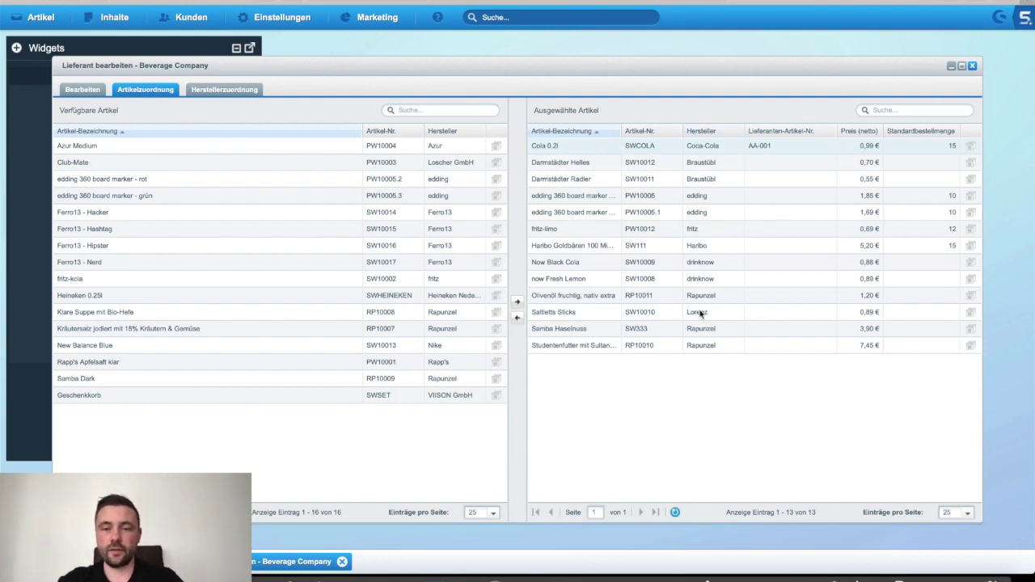
click(232, 96)
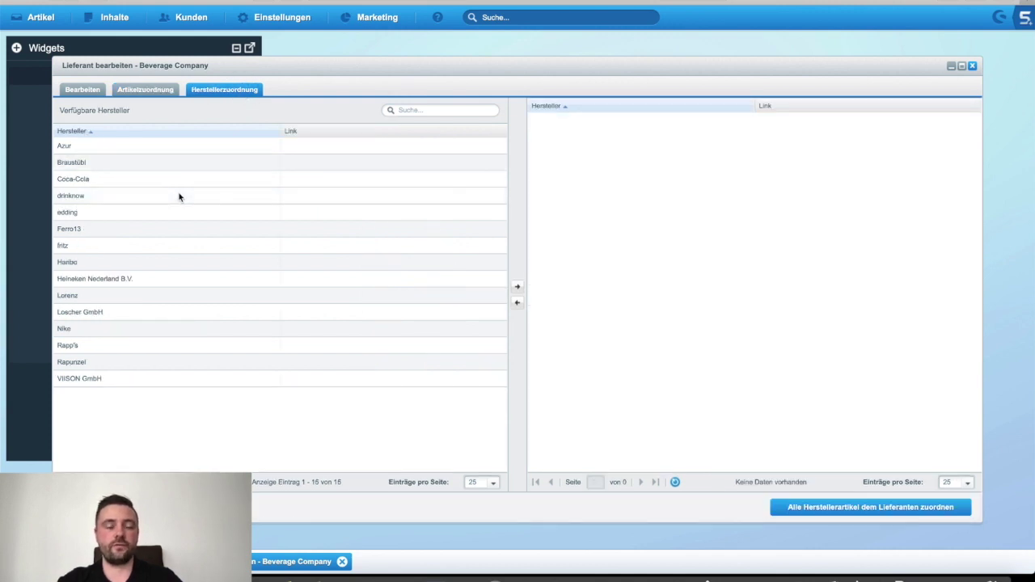
click(131, 181)
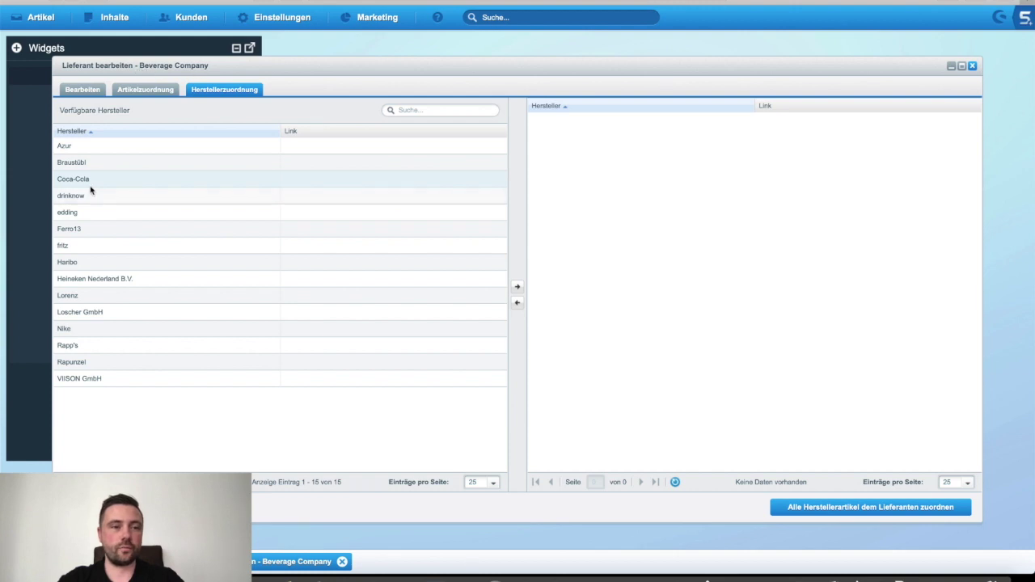
click(517, 286)
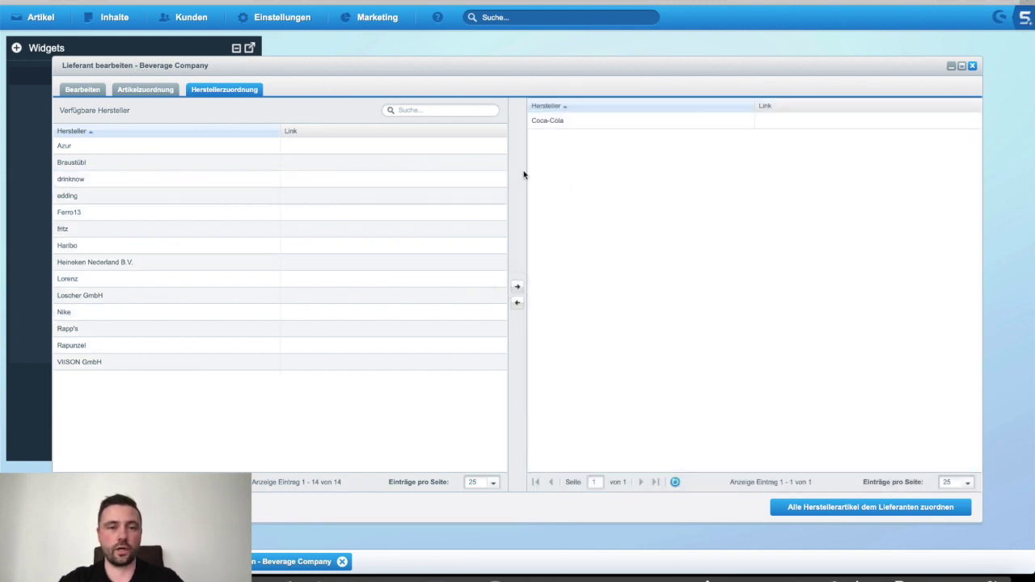
click(539, 123)
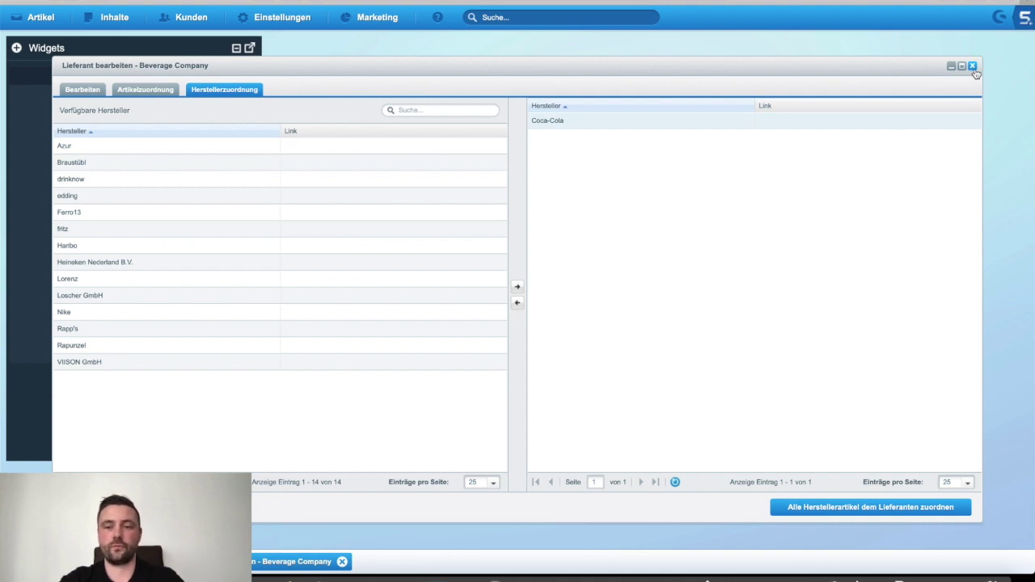
click(866, 511)
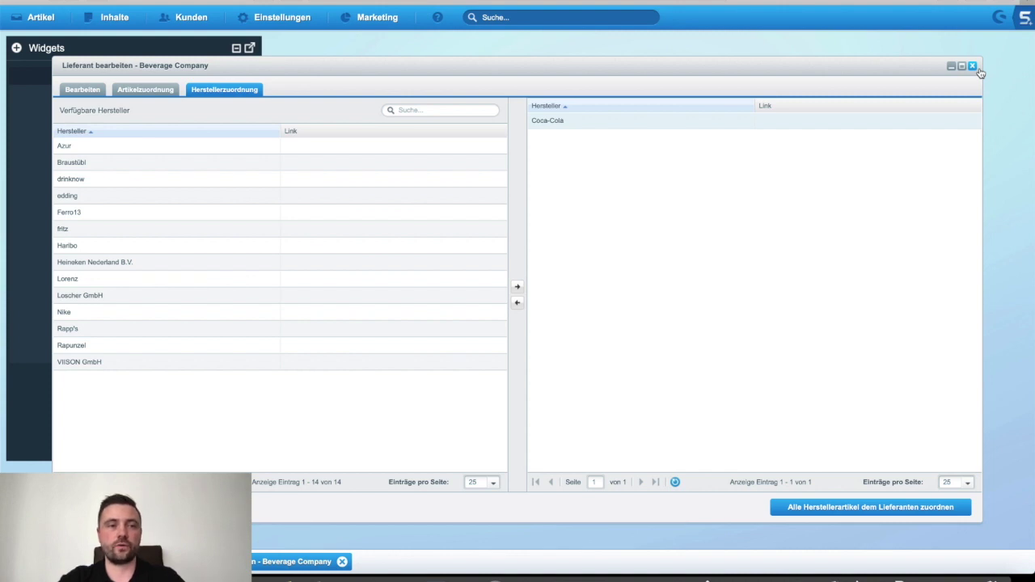
click(94, 91)
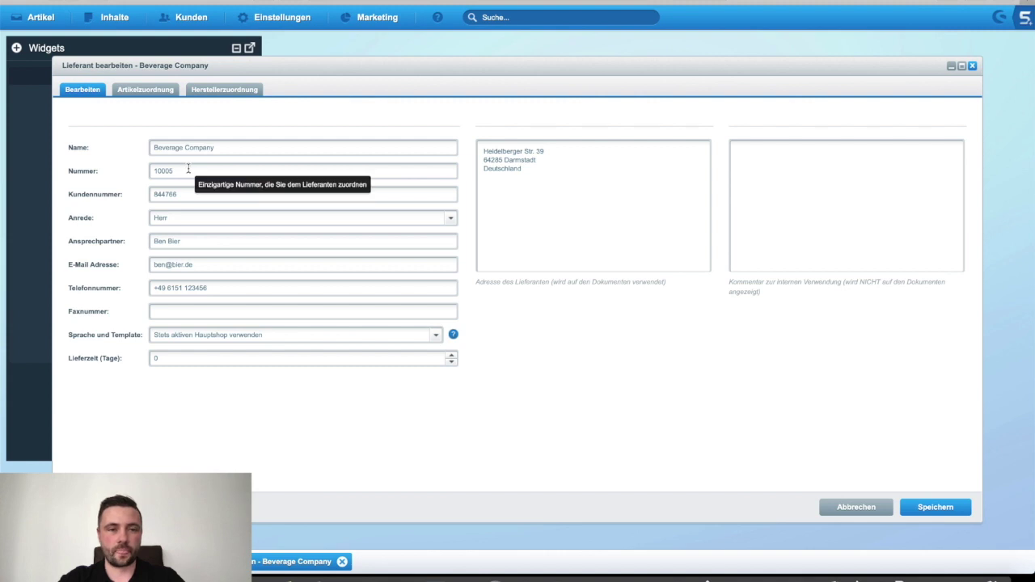
click(140, 95)
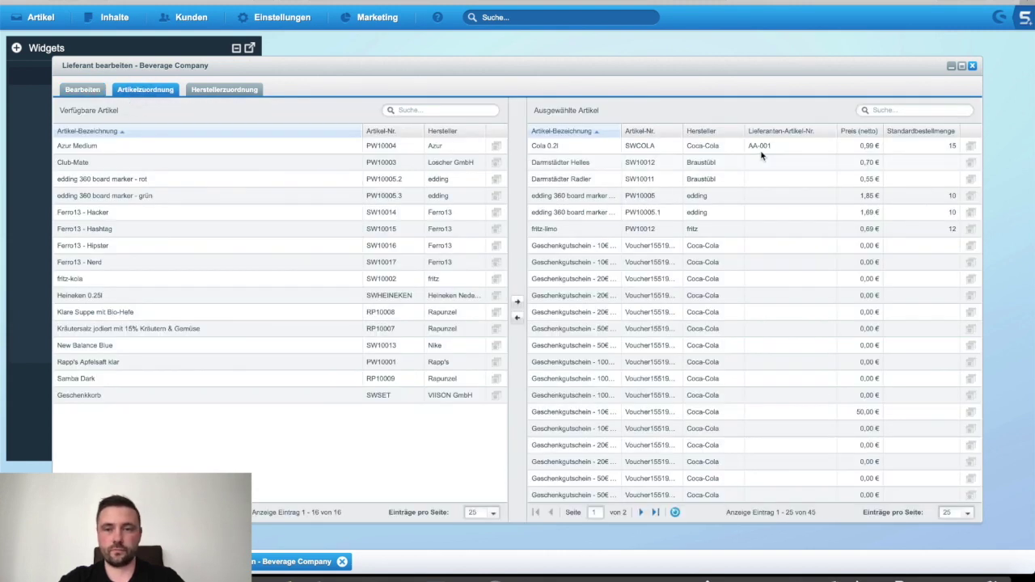
scroll(893, 227, down, 3)
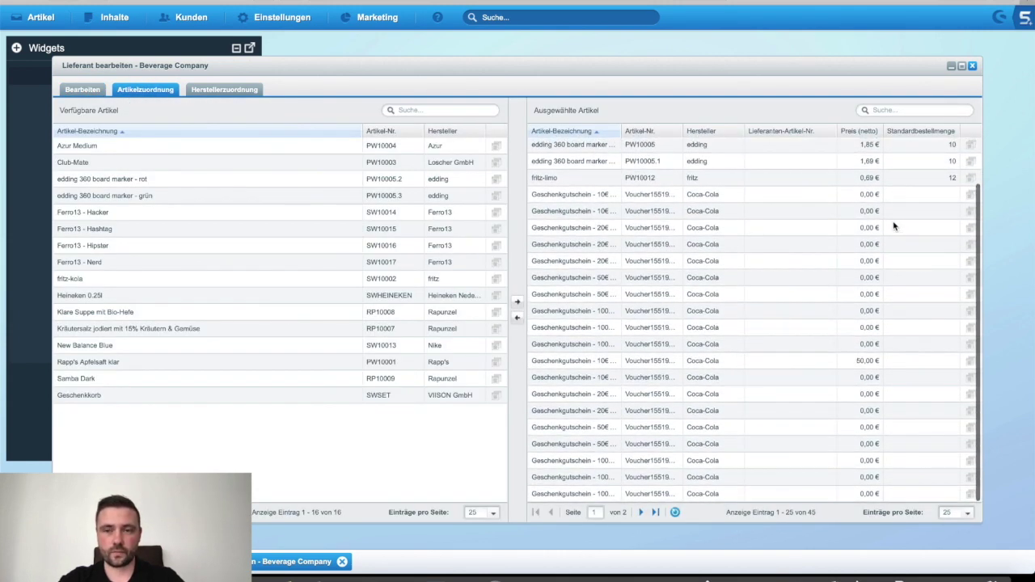
scroll(893, 226, up, 3)
click(222, 91)
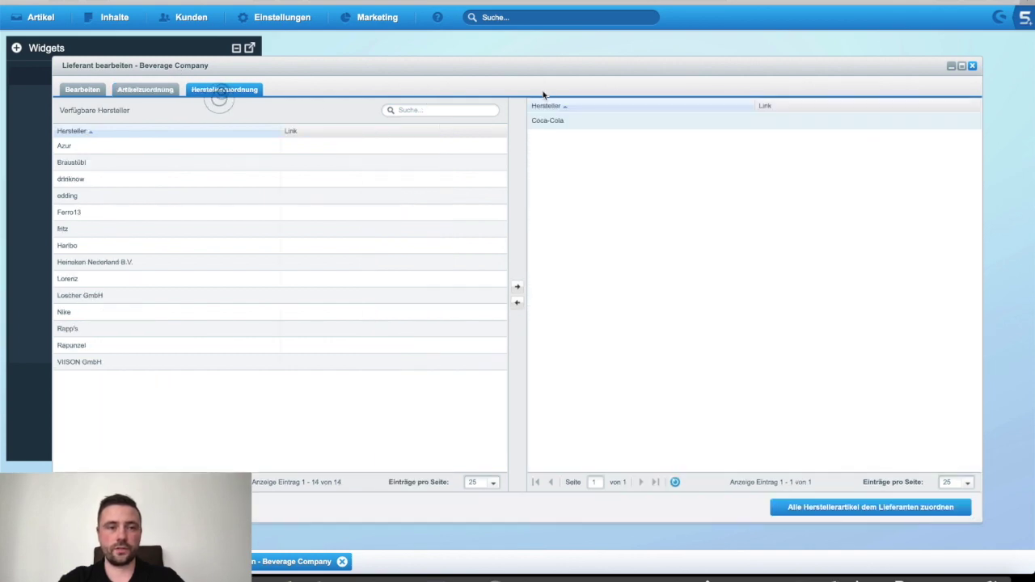
click(972, 65)
click(877, 87)
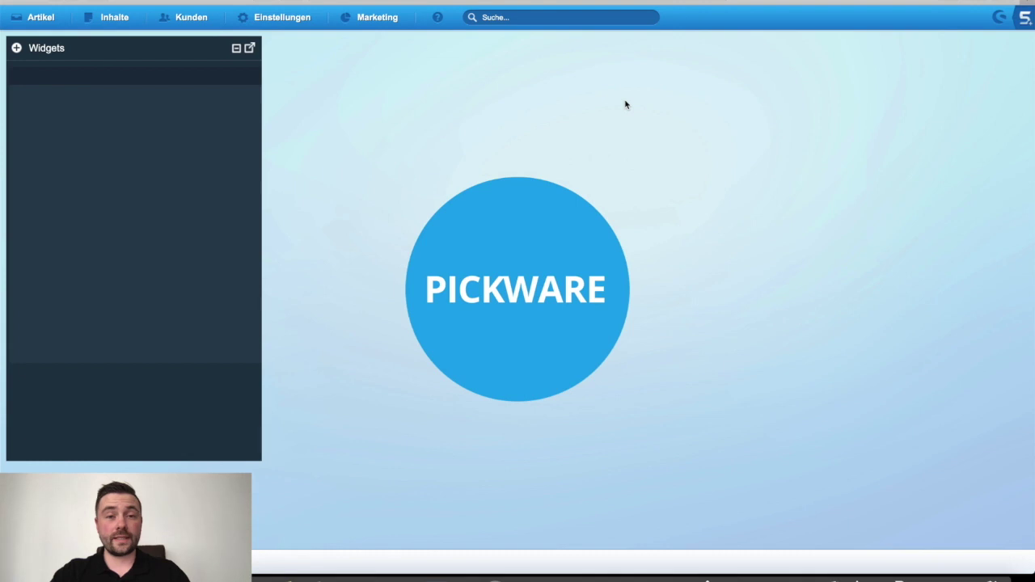
Step: Open Bestellwesen and create a new order showing Hauptlager (HL) reorder suggestions
click(40, 17)
mouse_move(89, 151)
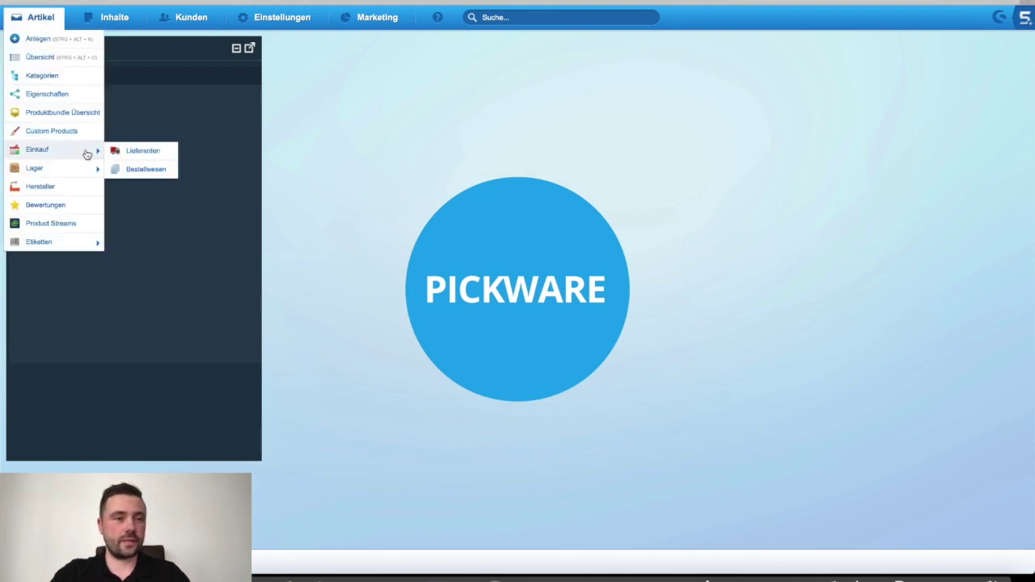
click(146, 170)
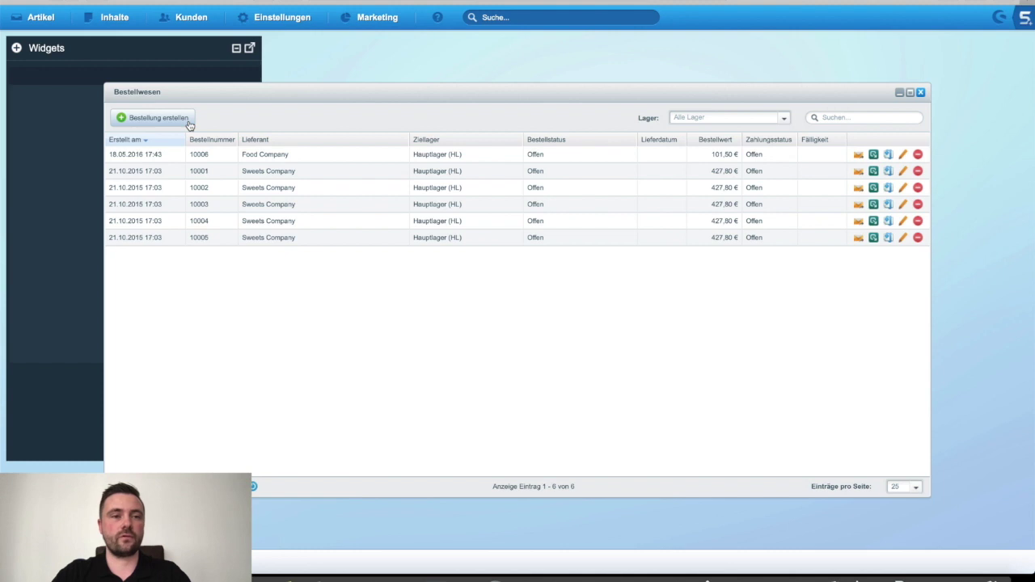
click(188, 121)
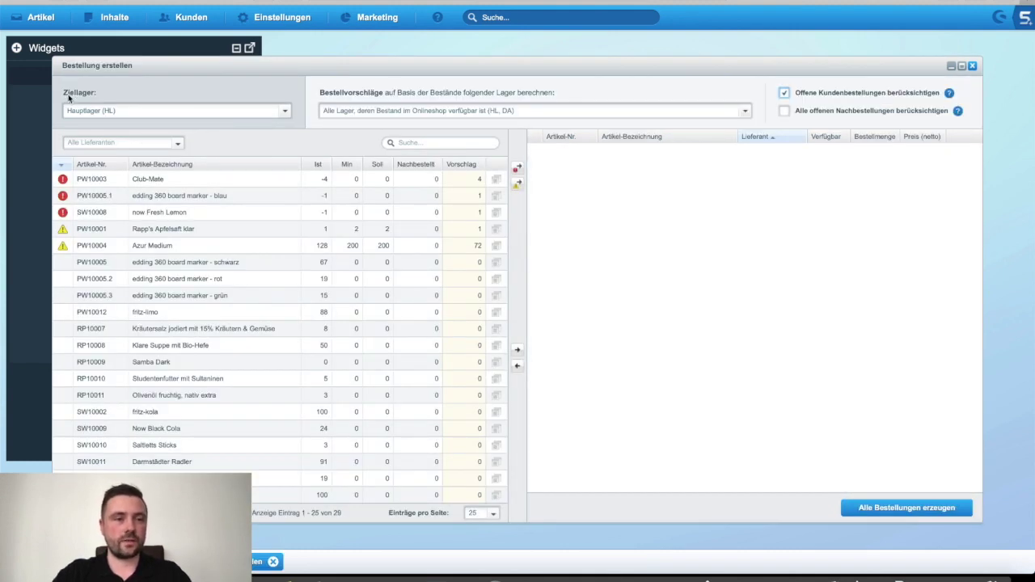
click(284, 111)
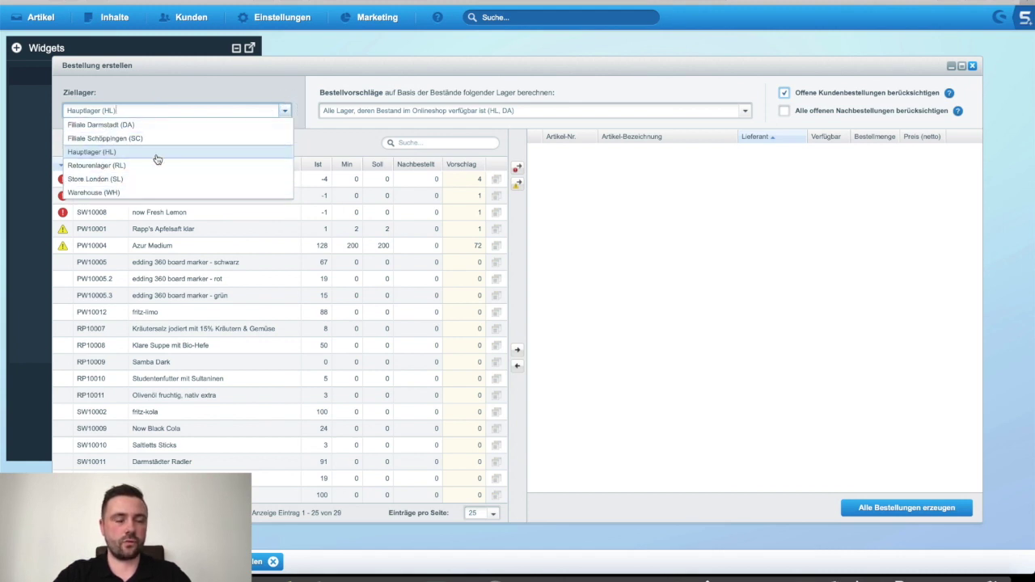
click(107, 156)
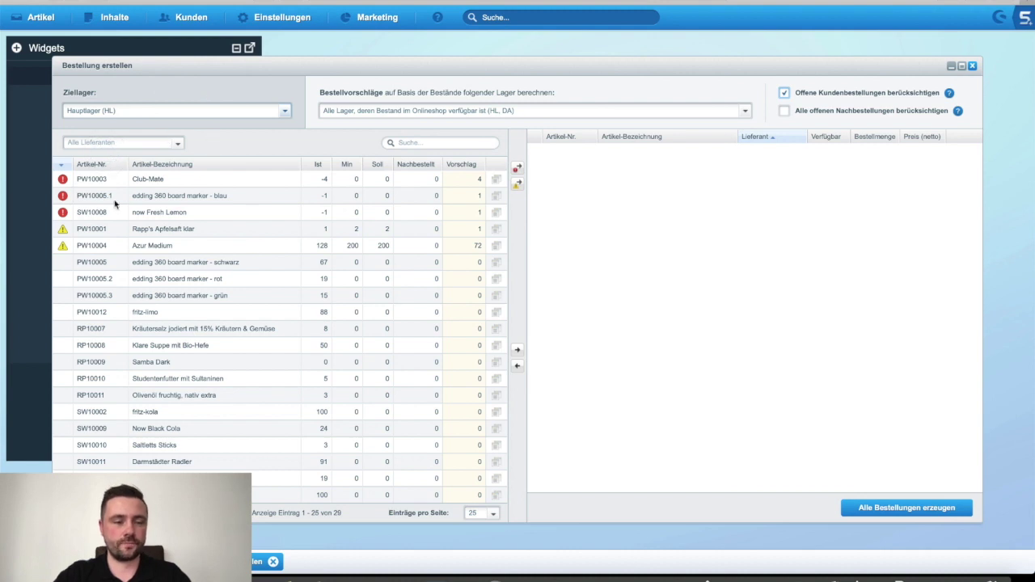
click(178, 143)
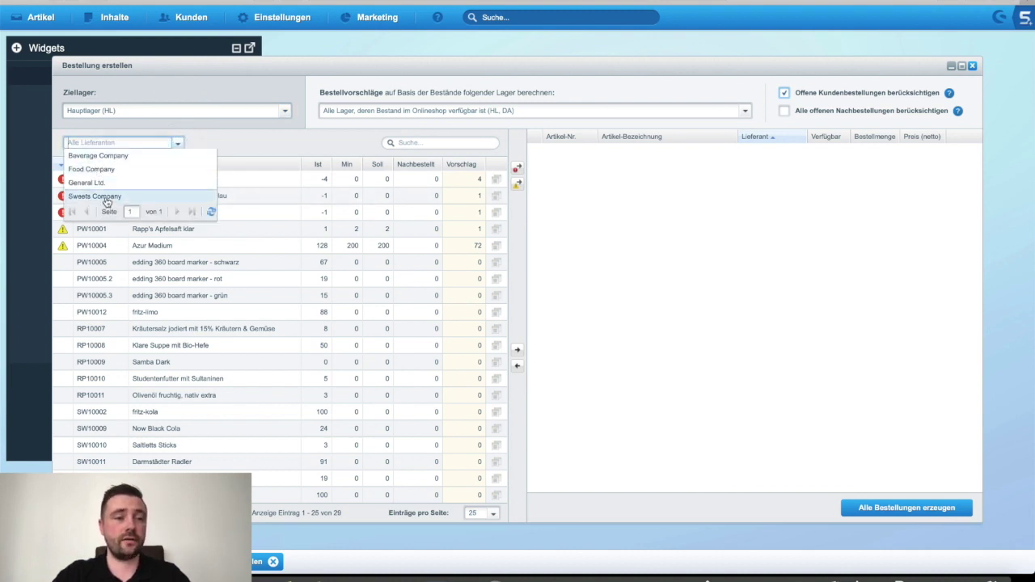
click(271, 138)
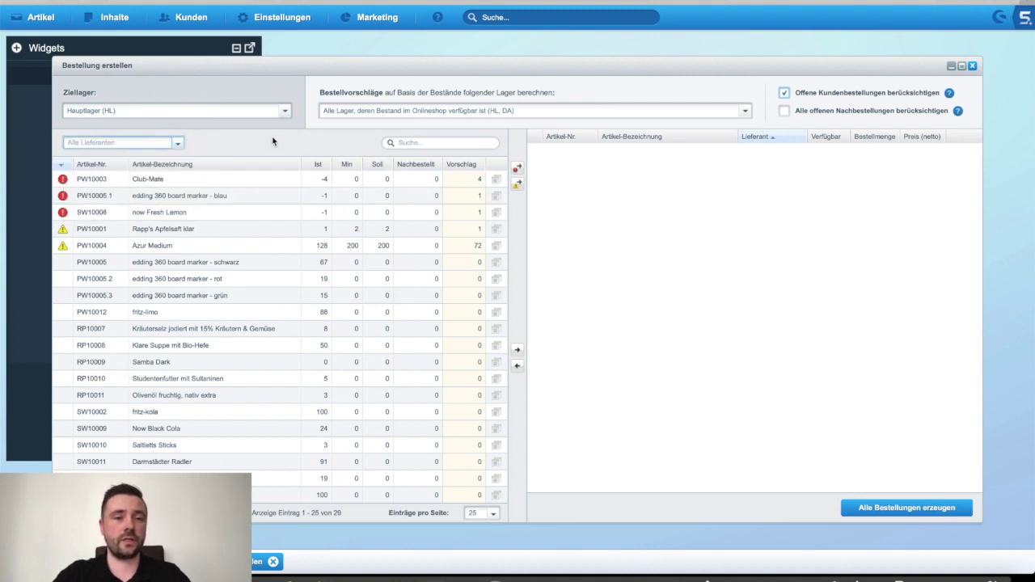
click(334, 144)
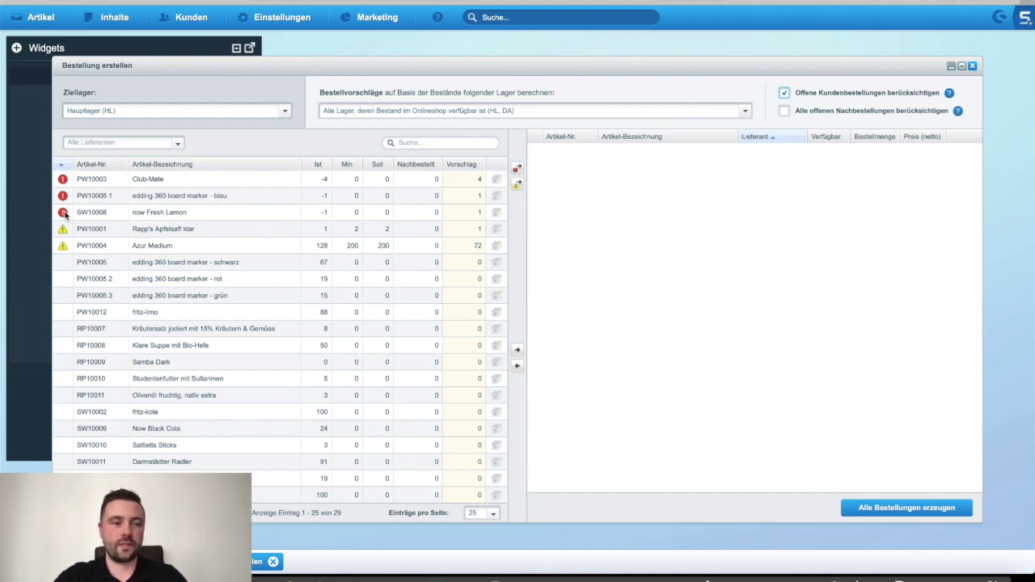
mouse_move(66, 183)
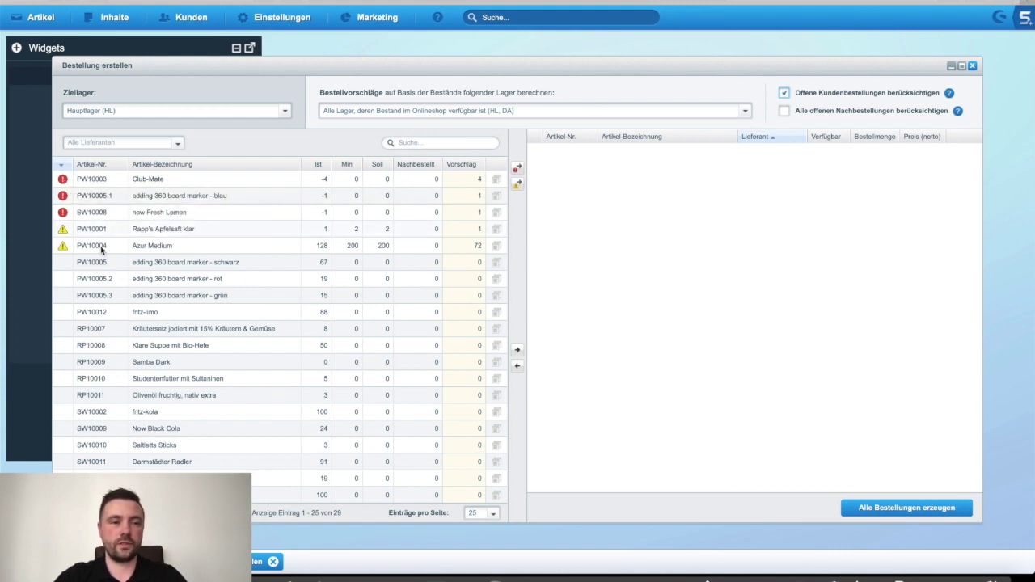
click(101, 249)
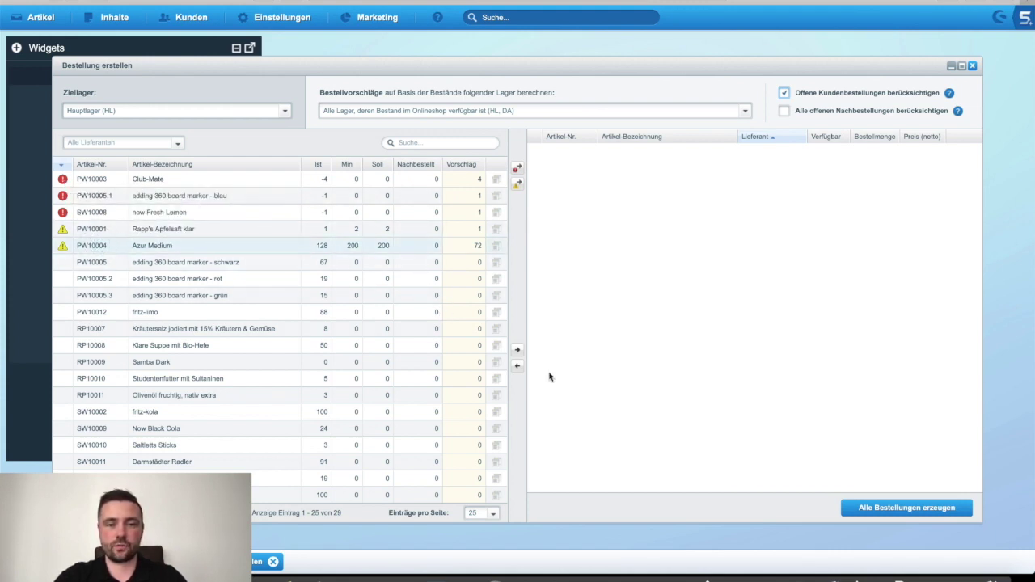
Step: Move Rapp's Apfelsaft klar and the warning-flagged Azur Medium into the Food Company draft
click(264, 231)
click(518, 351)
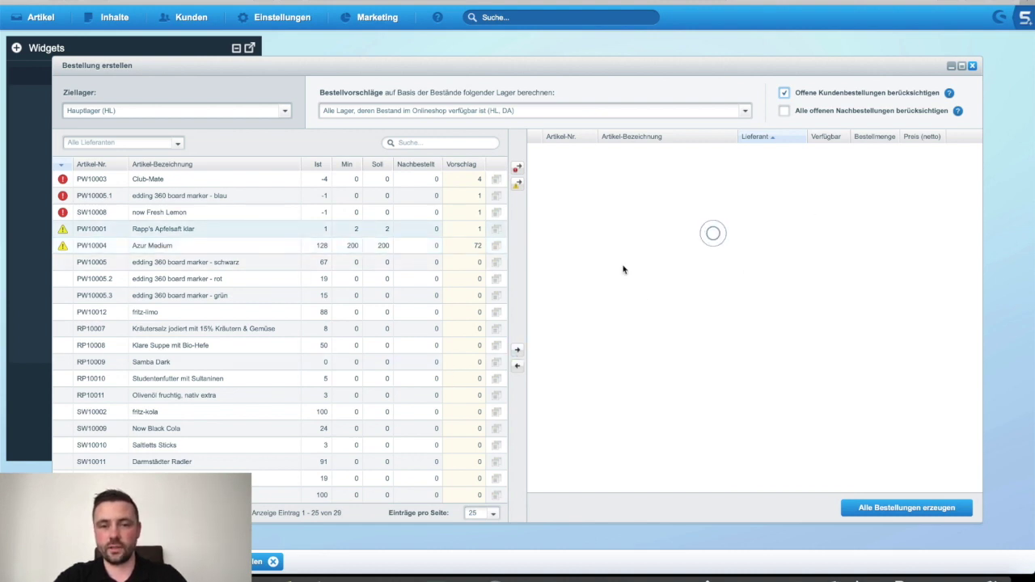
click(521, 189)
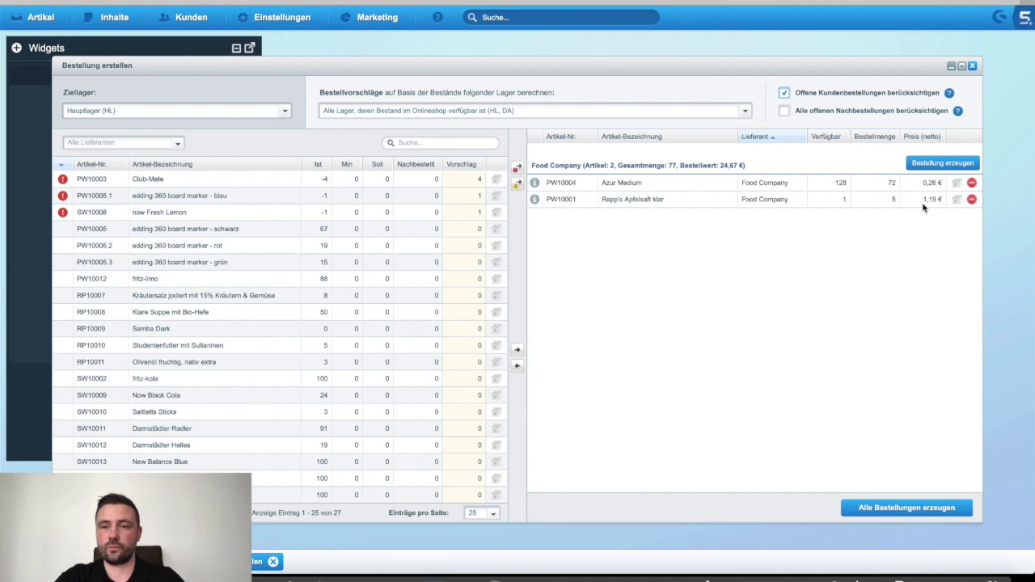
double_click(876, 183)
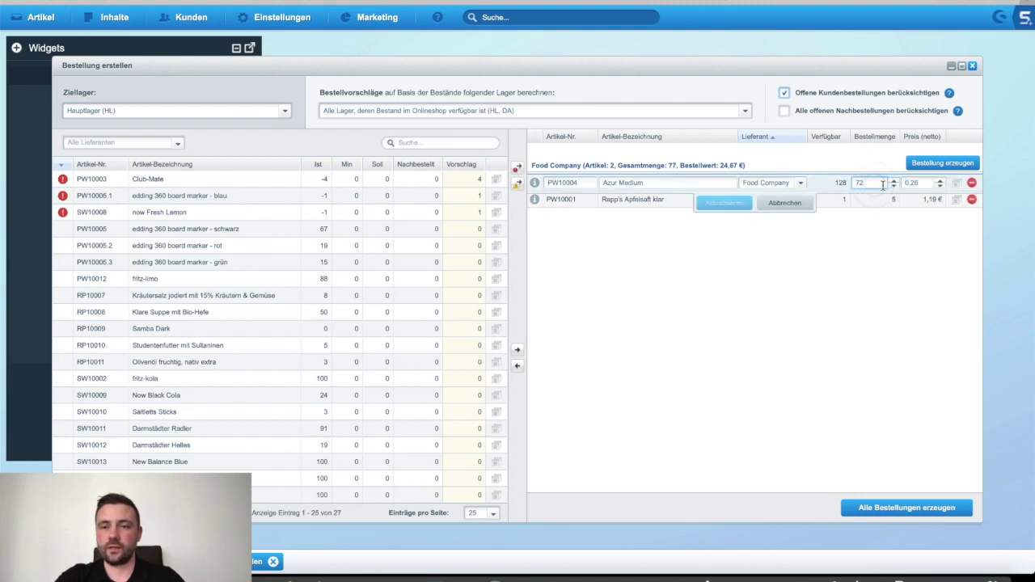
Step: Change Azur Medium's order line to quantity 150 at net price 0,24 €
double_click(872, 182)
text(150)
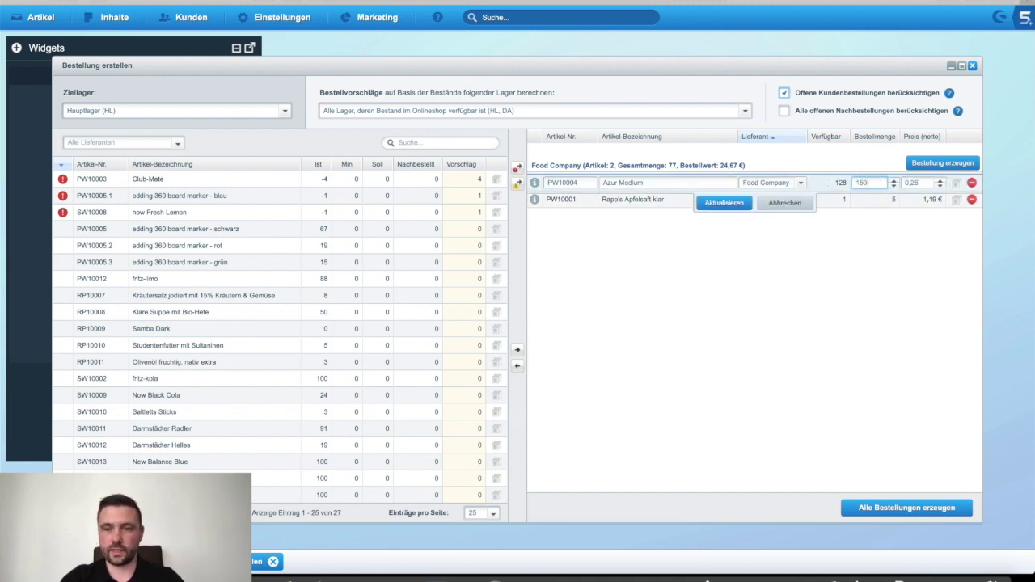
key(Return)
double_click(913, 182)
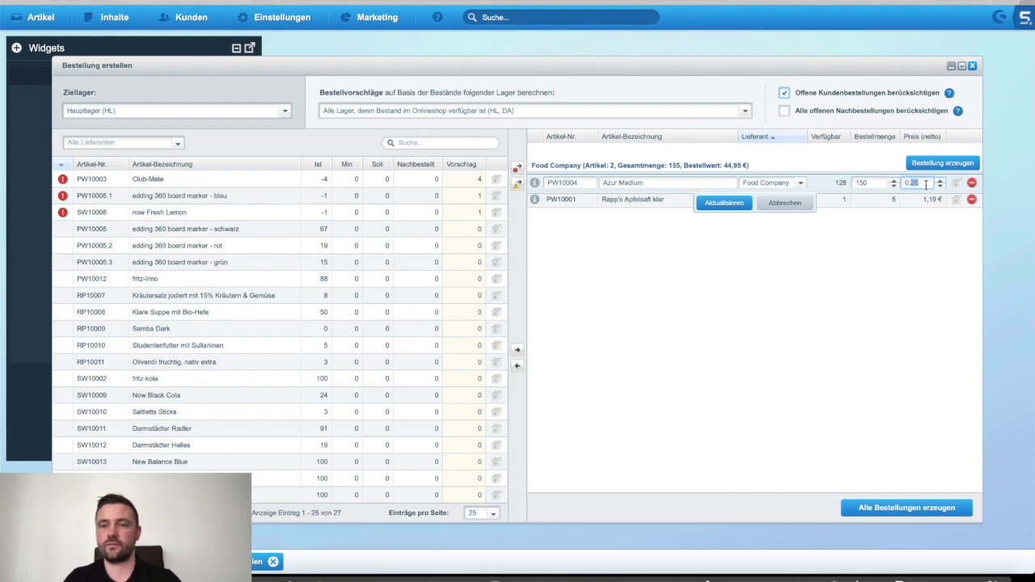
text(24)
key(Return)
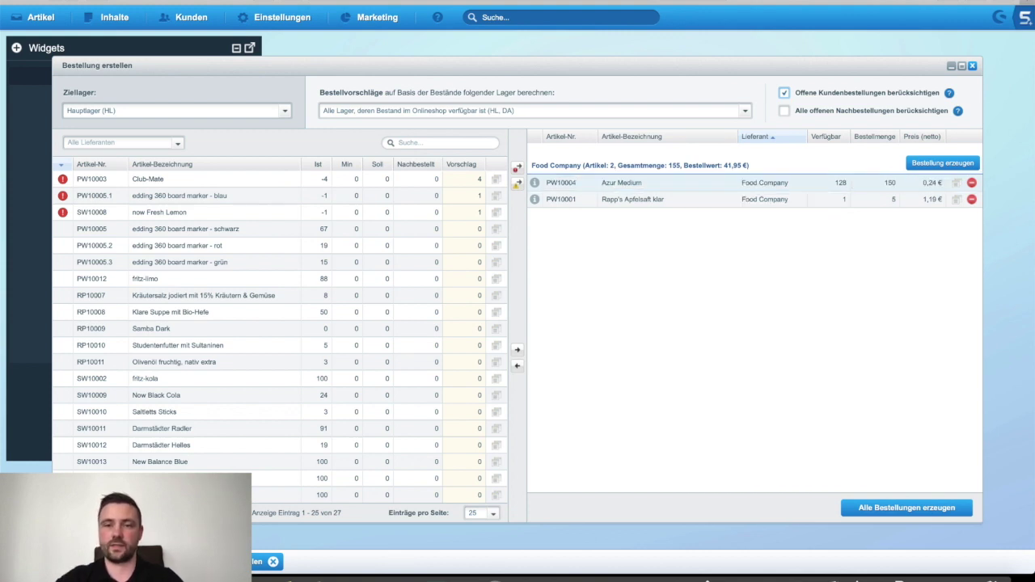
click(767, 270)
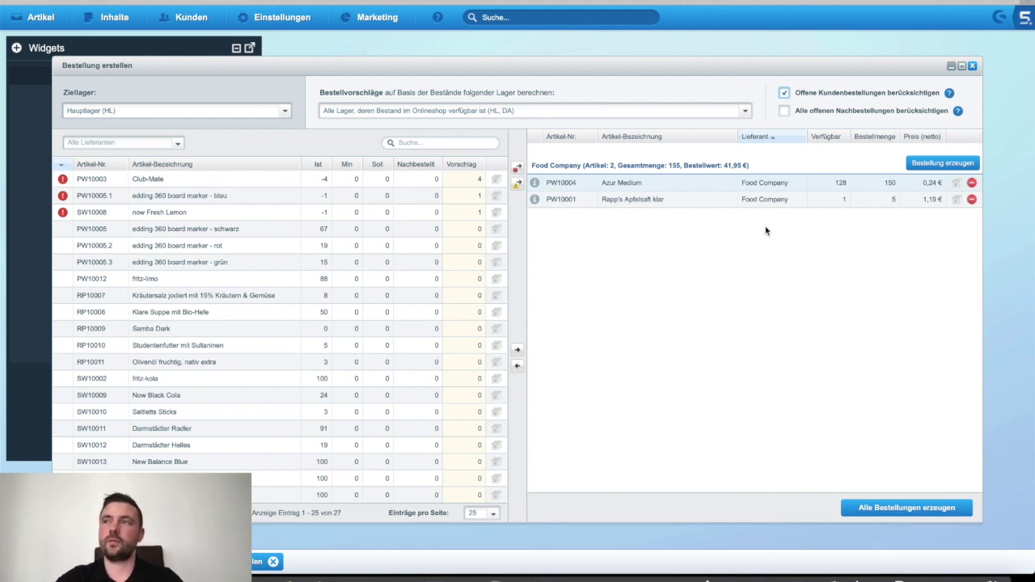
click(765, 183)
Step: Switch Azur Medium's supplier to Sweets Company and apply the change with Aktualisieren
click(800, 183)
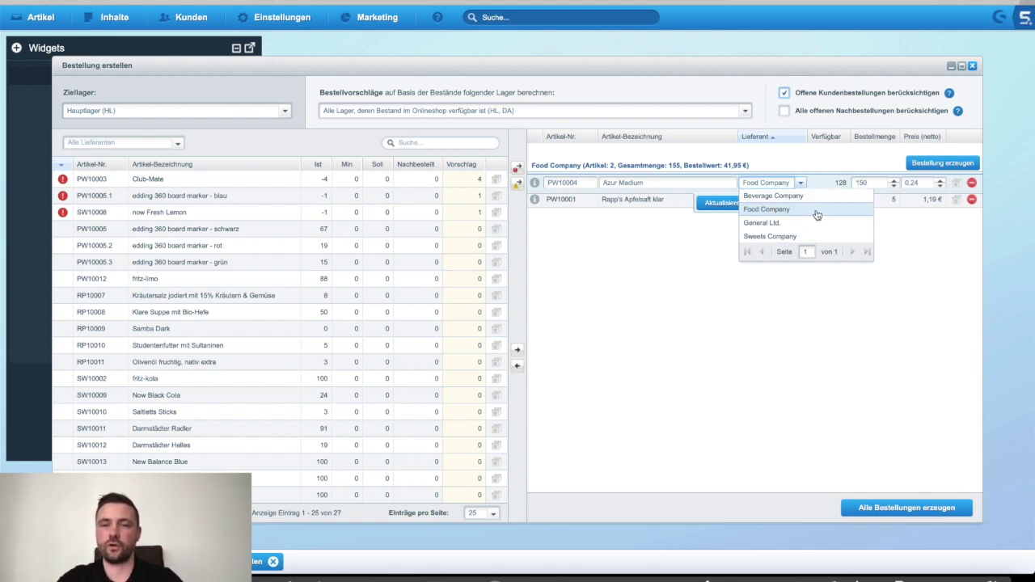
click(788, 236)
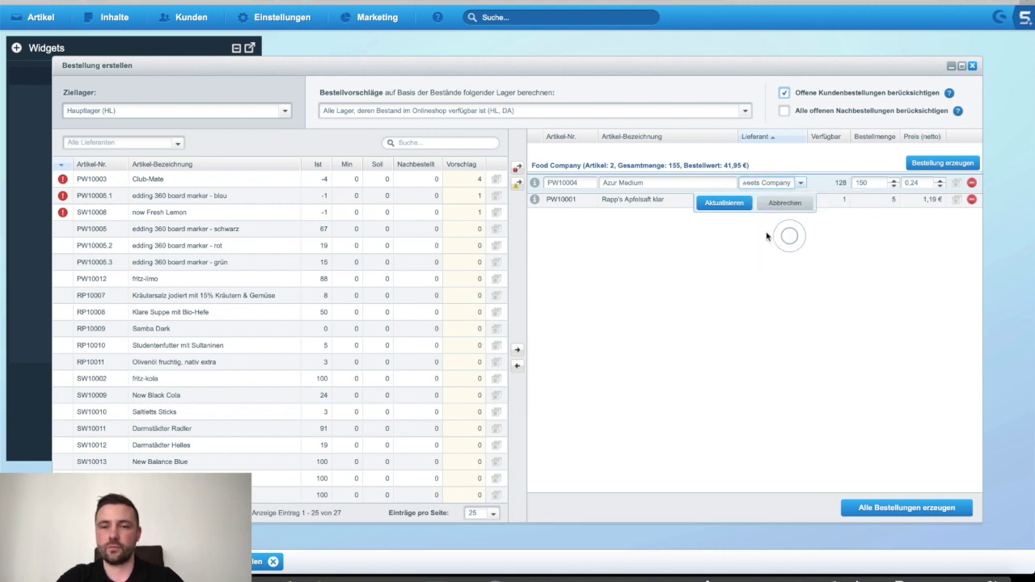
click(722, 202)
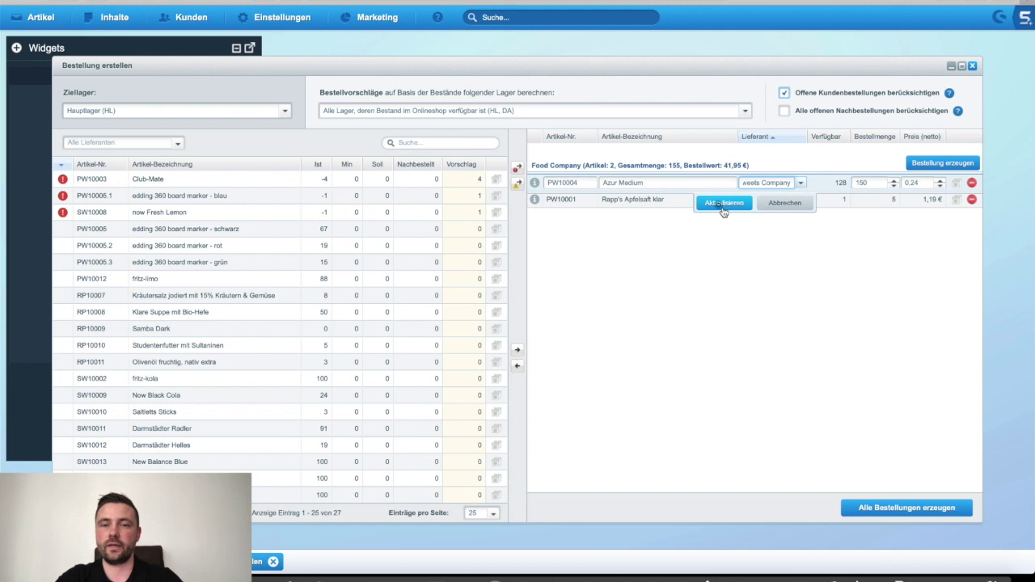
click(576, 233)
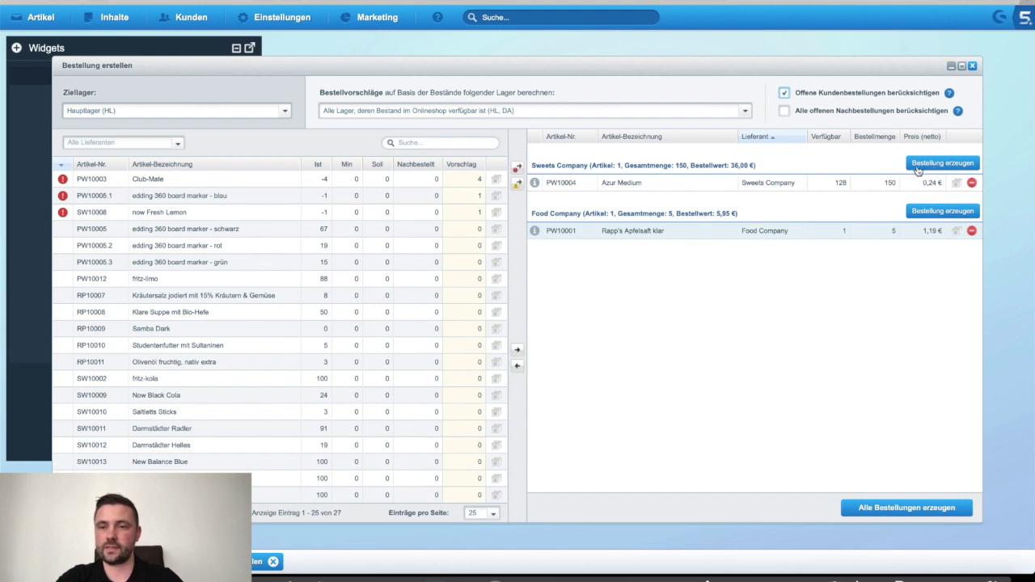
Step: Generate all draft supplier orders, adding Food Company (5,95 €) and Sweets Company (36,00 €) orders
click(906, 509)
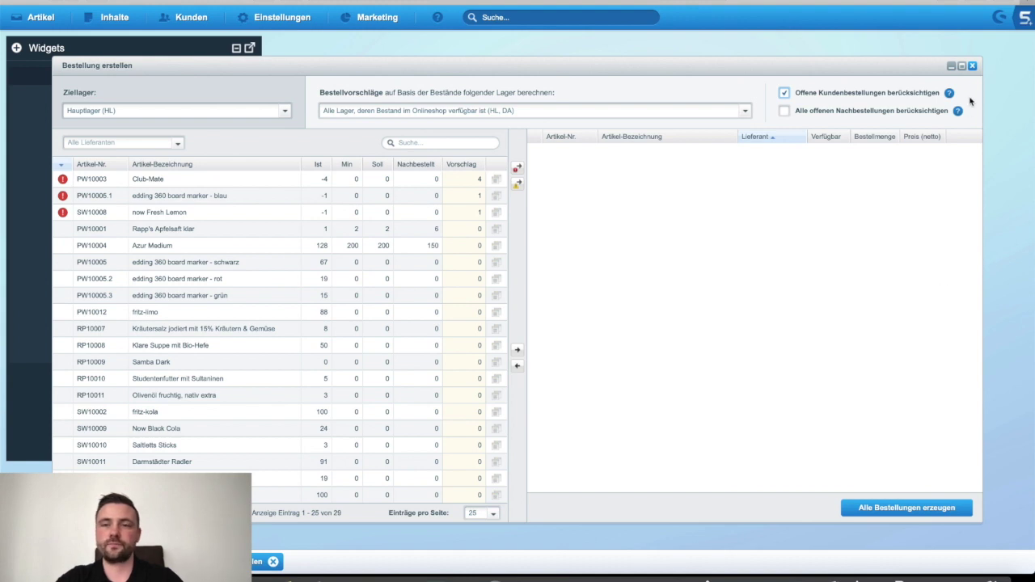
click(972, 66)
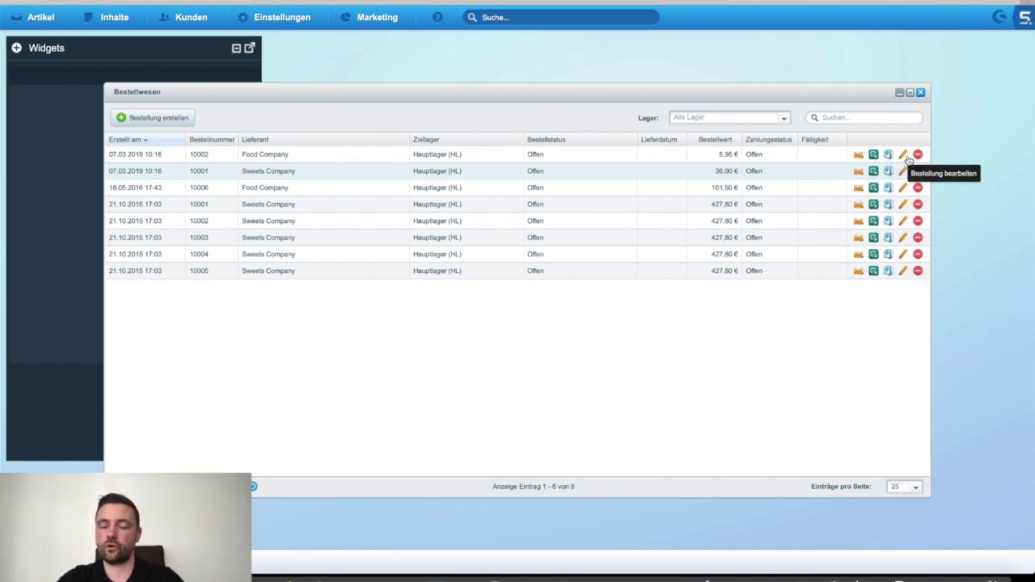
Step: Review order 10002's supplier e-mail: recipient address, subject and attachment 10002.pdf
click(762, 157)
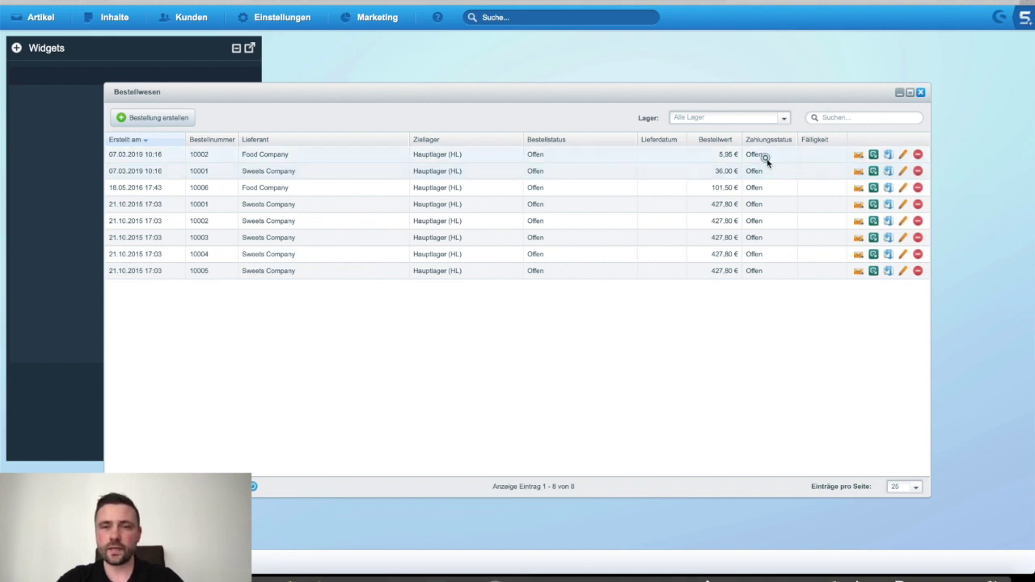
click(858, 153)
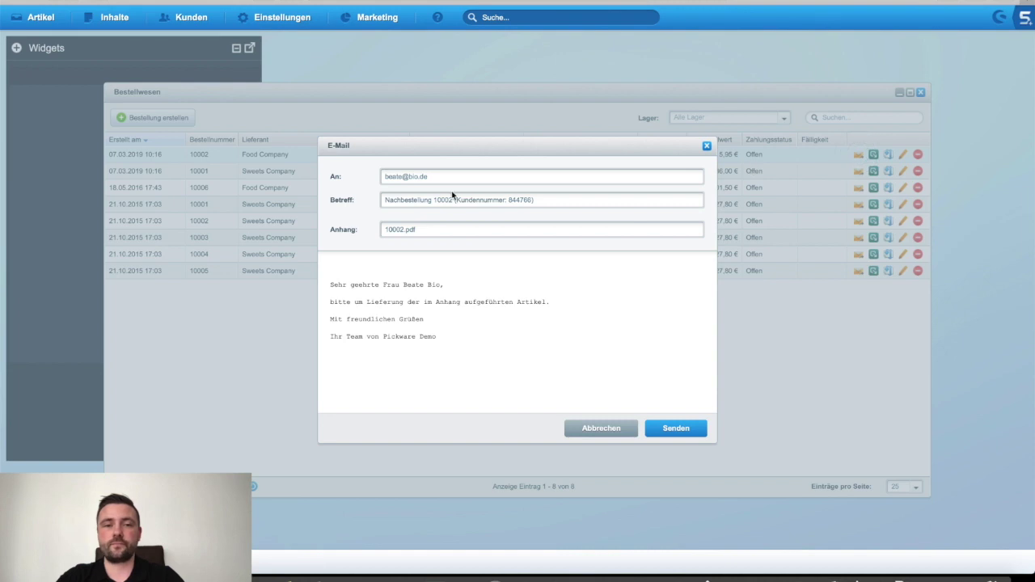
drag(387, 179, 461, 176)
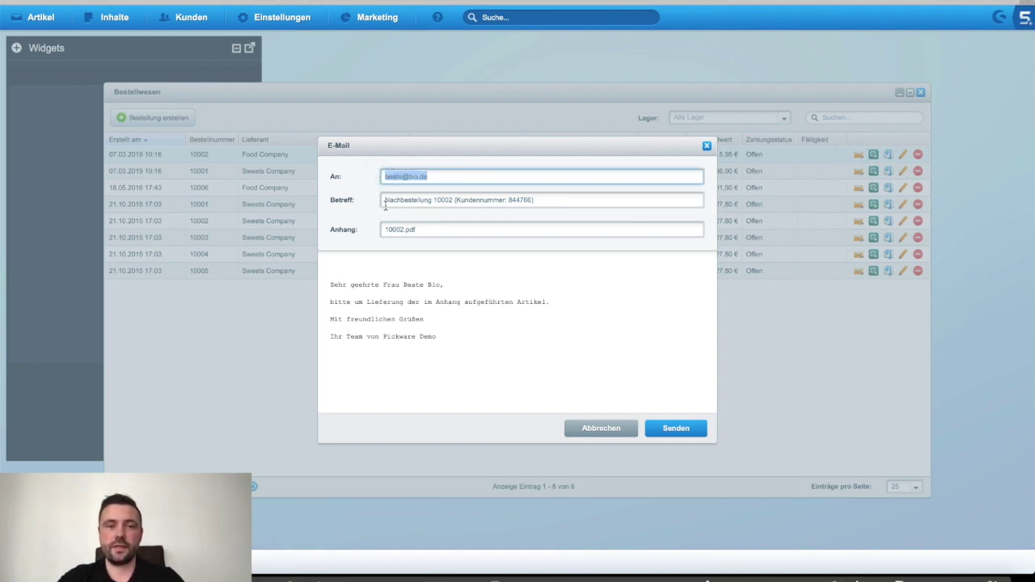
drag(385, 202, 600, 203)
drag(383, 231, 433, 234)
click(431, 232)
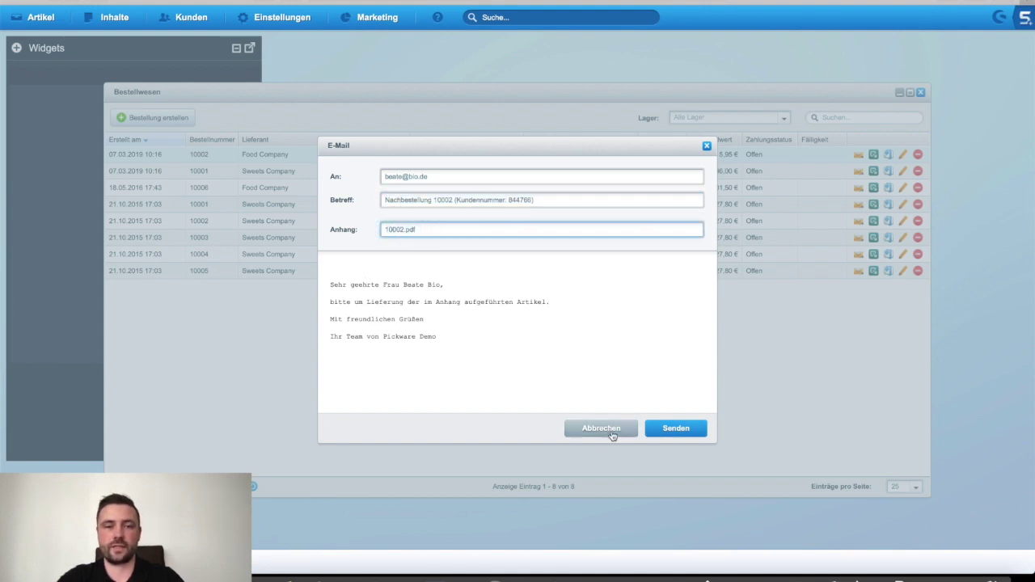
Step: Discard the e-mail without sending and close the Bestellwesen module
click(706, 146)
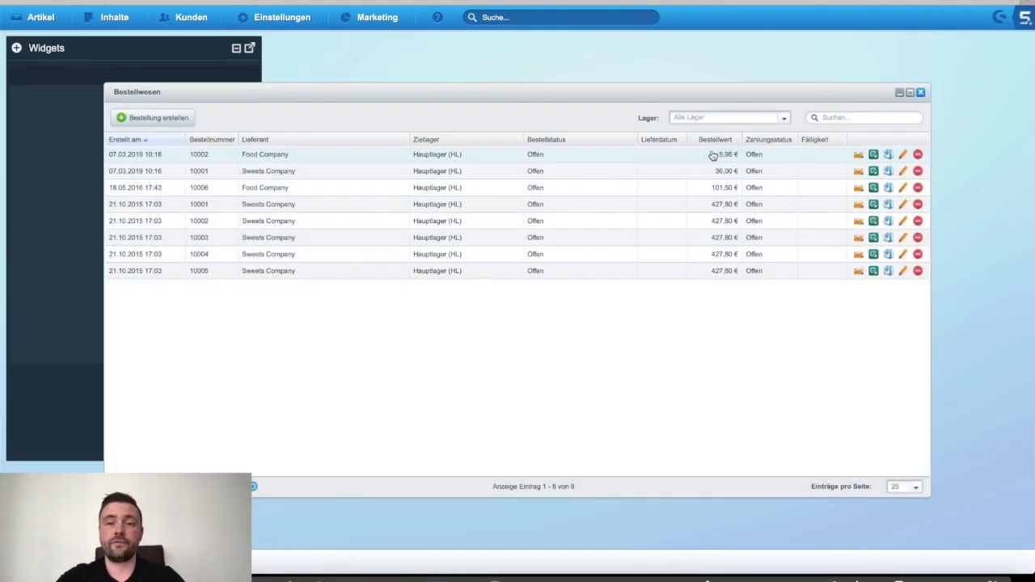
click(919, 92)
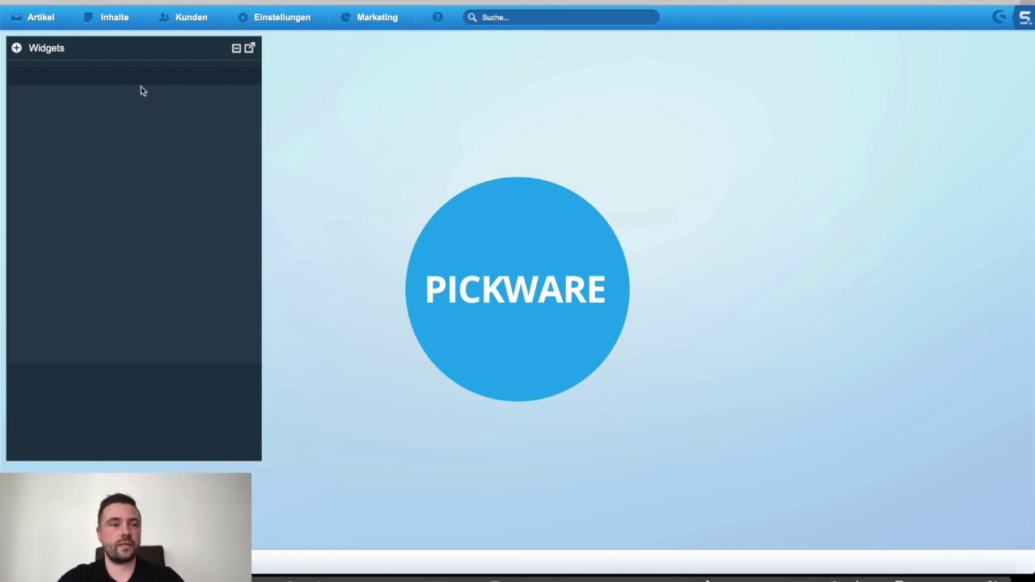
click(48, 26)
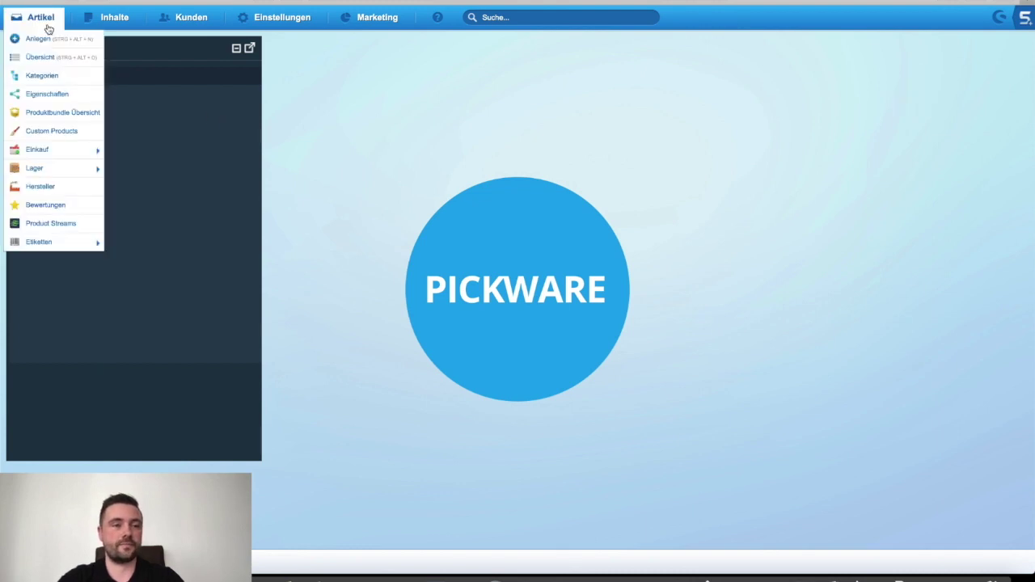
Step: In Lagerverwaltung, inspect Filiale Darmstadt, Filiale Schöppingen and Hauptlager, then edit Hauptlager
mouse_move(94, 169)
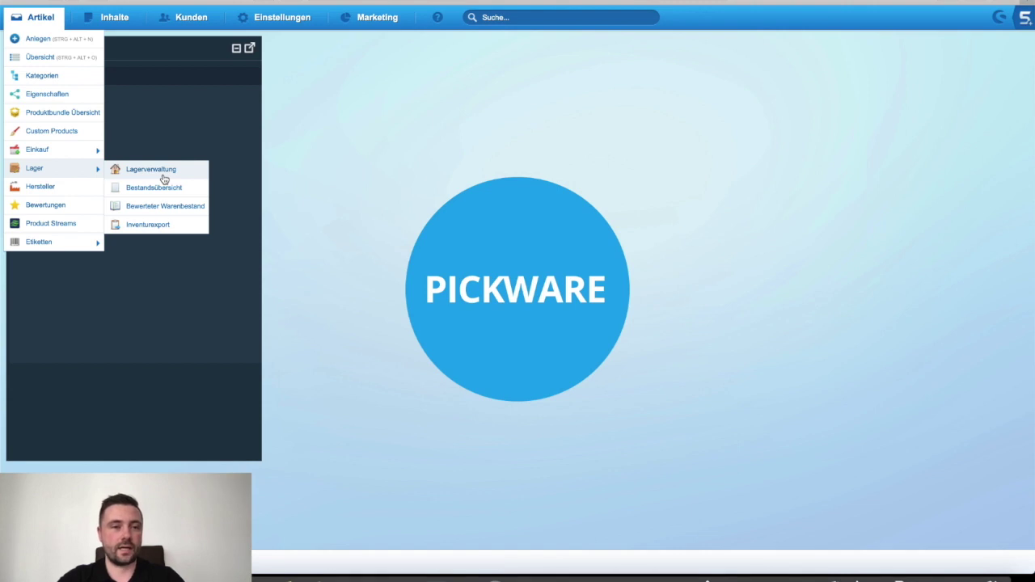
click(151, 170)
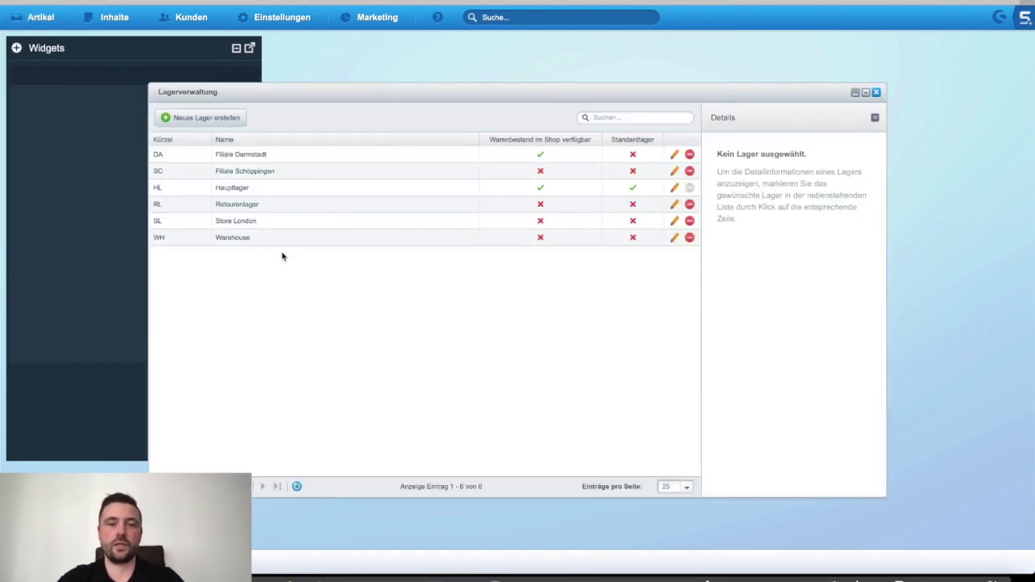
click(514, 156)
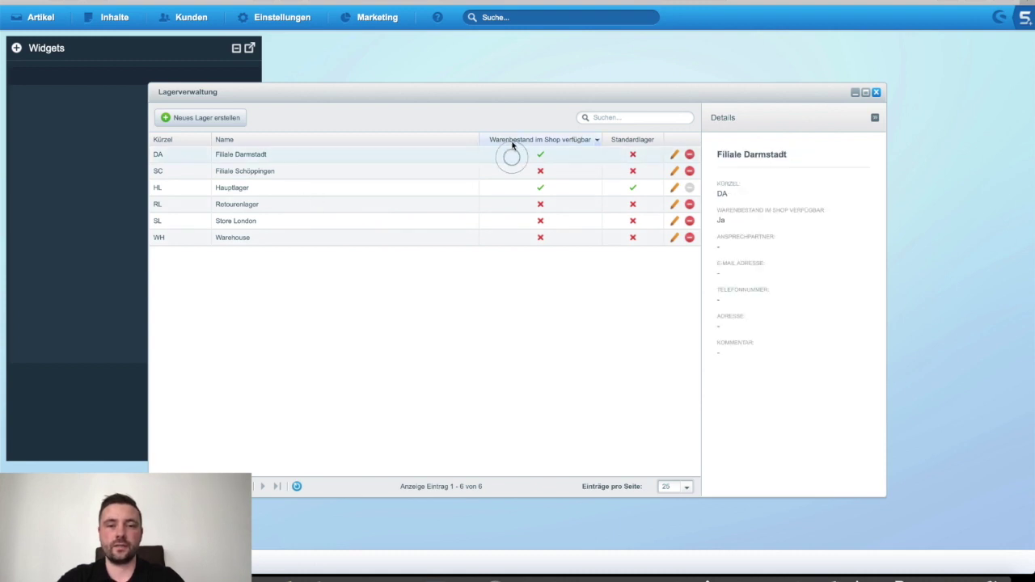
click(569, 174)
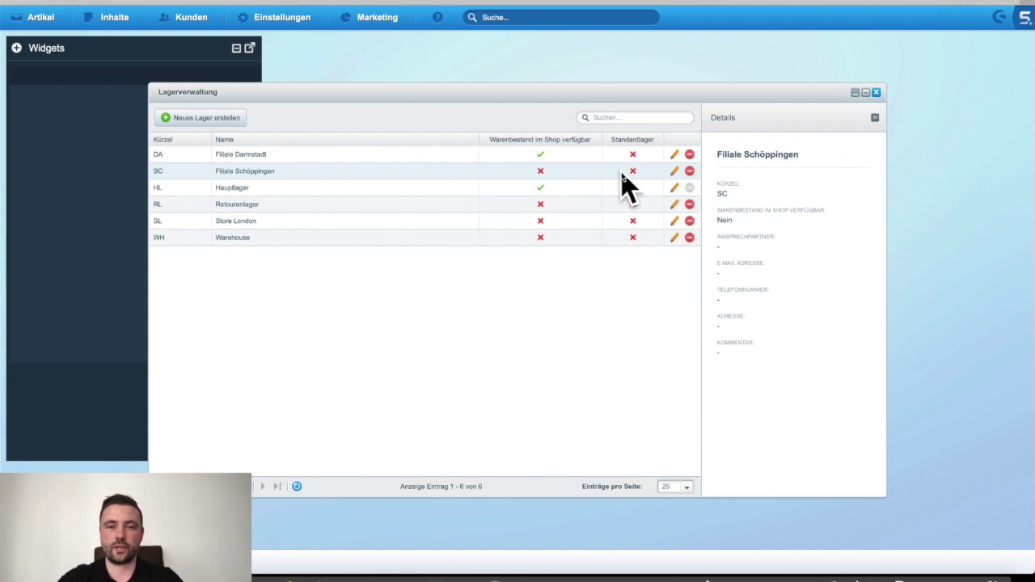
click(539, 188)
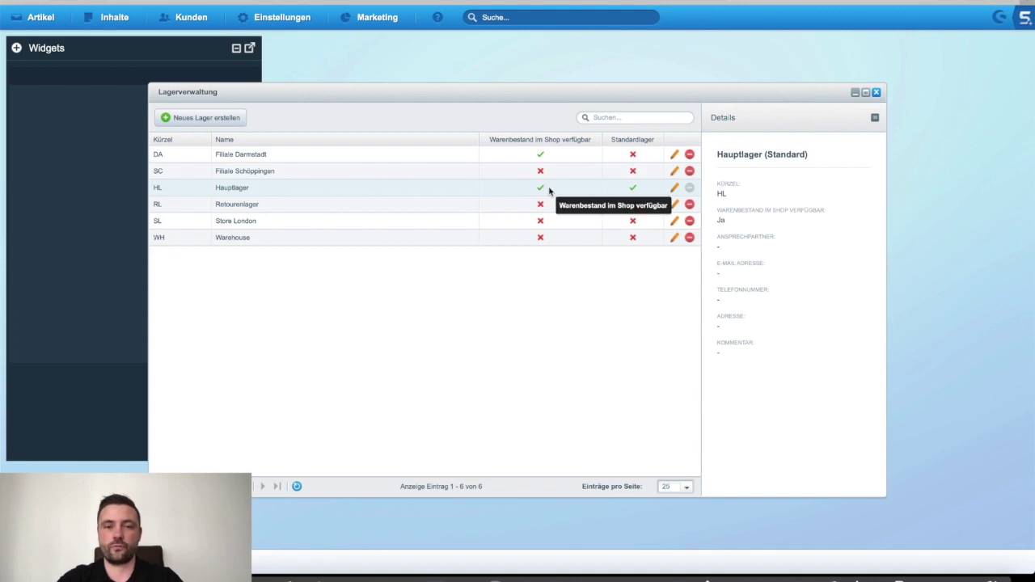
click(674, 188)
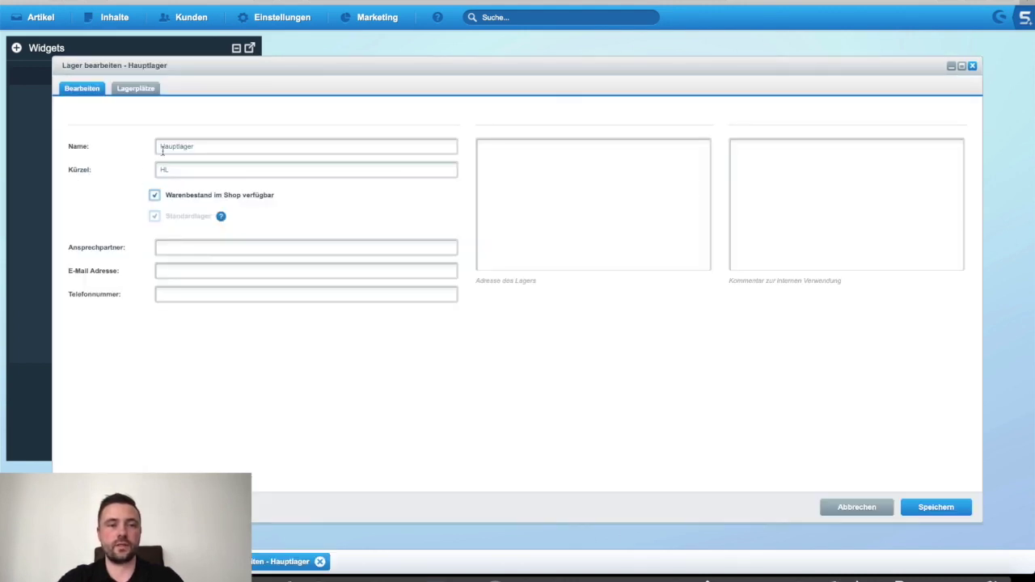
Step: Review Hauptlager's name, code HL, contact, address and comment fields, then view its Lagerplätze
click(207, 149)
click(185, 170)
click(121, 172)
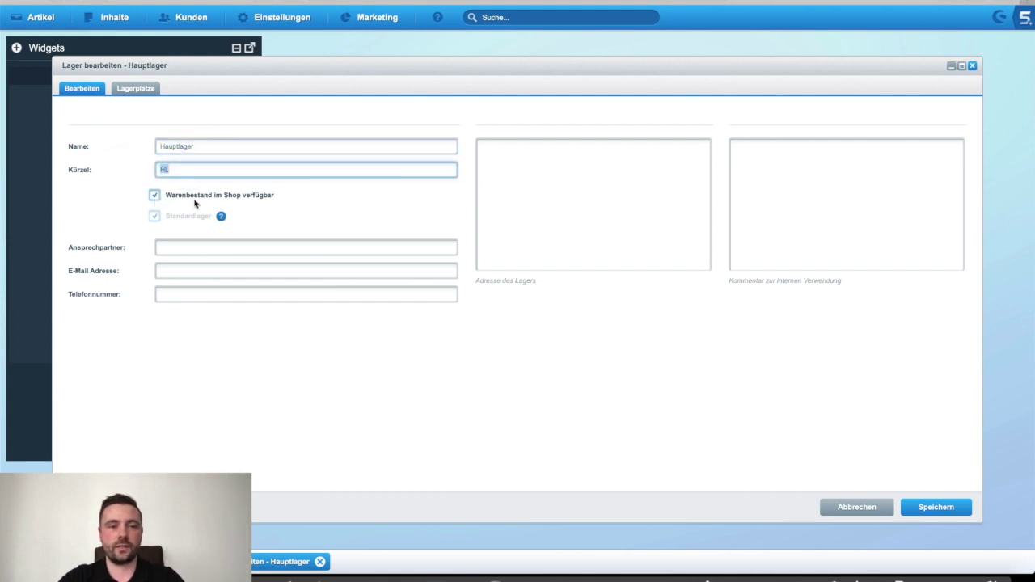
click(187, 248)
click(185, 273)
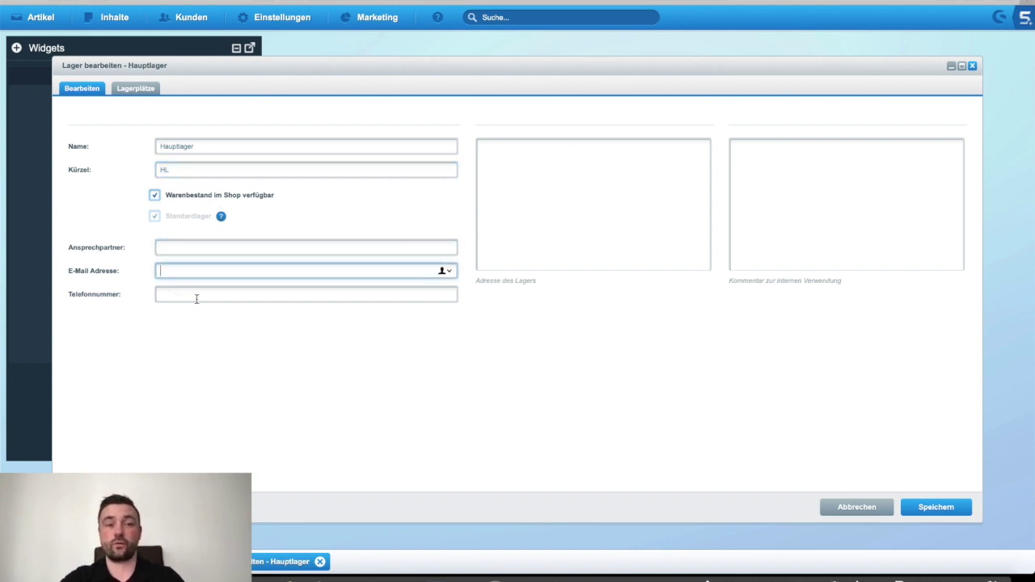
click(195, 296)
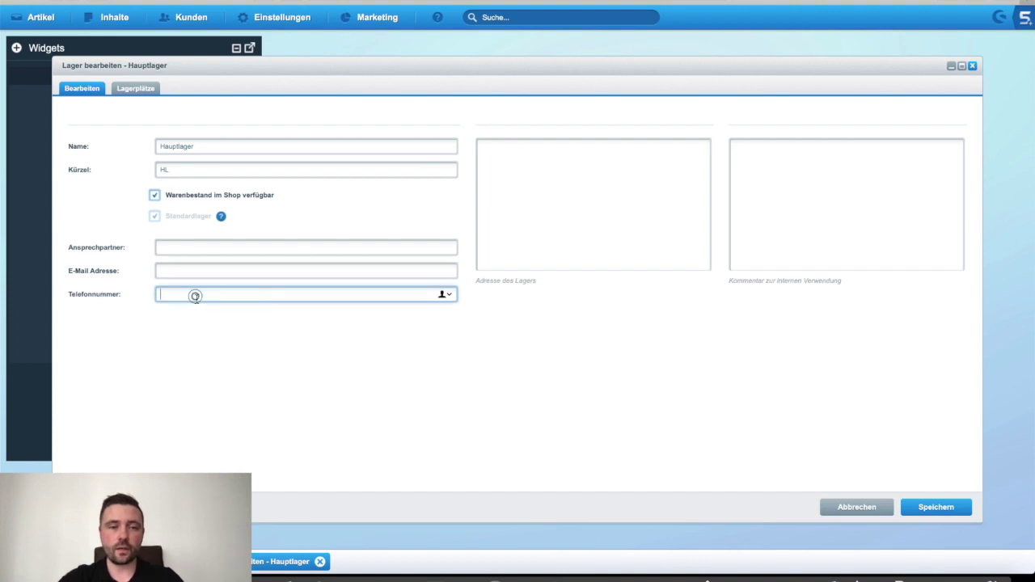
click(556, 231)
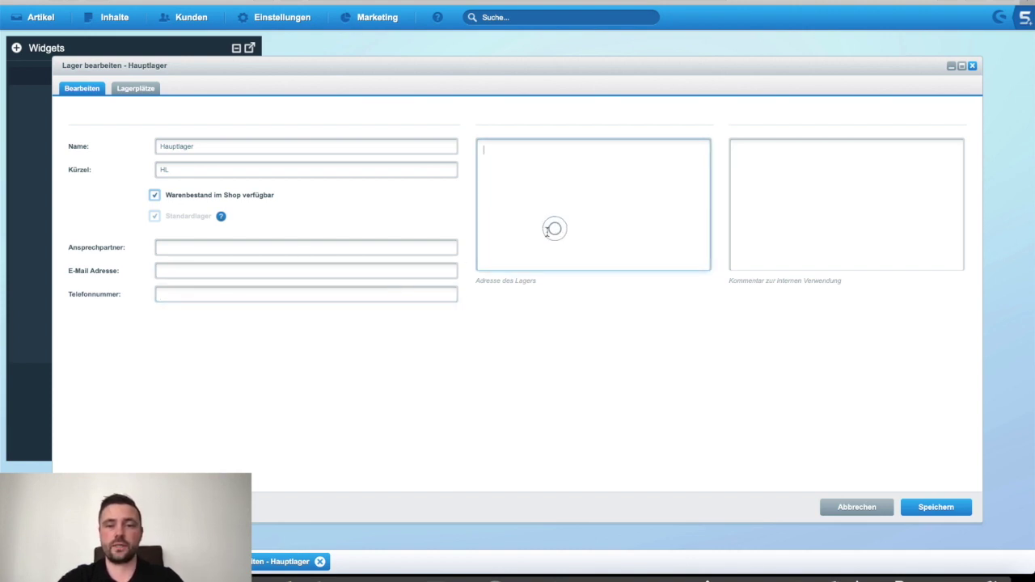
click(819, 210)
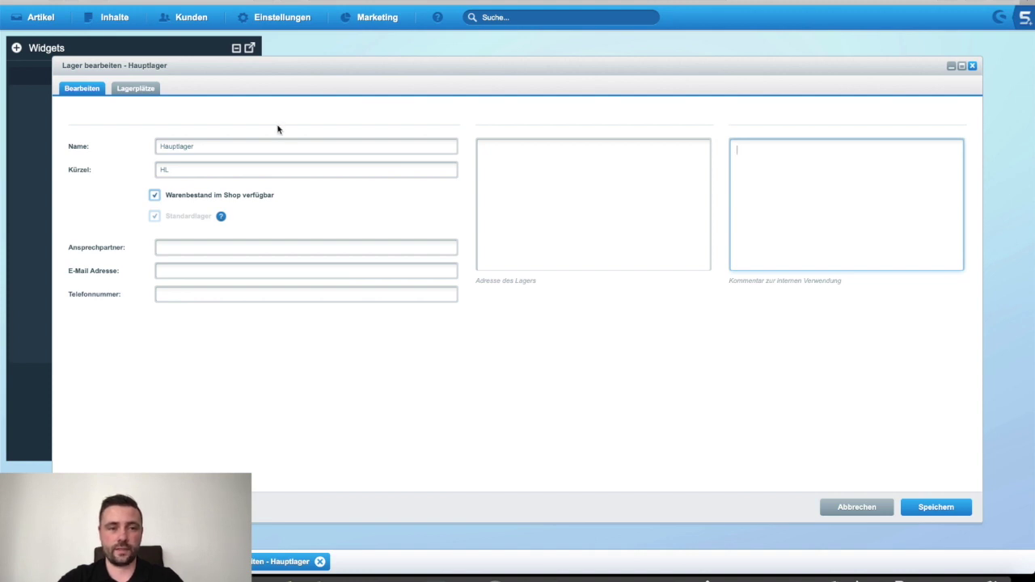
click(149, 92)
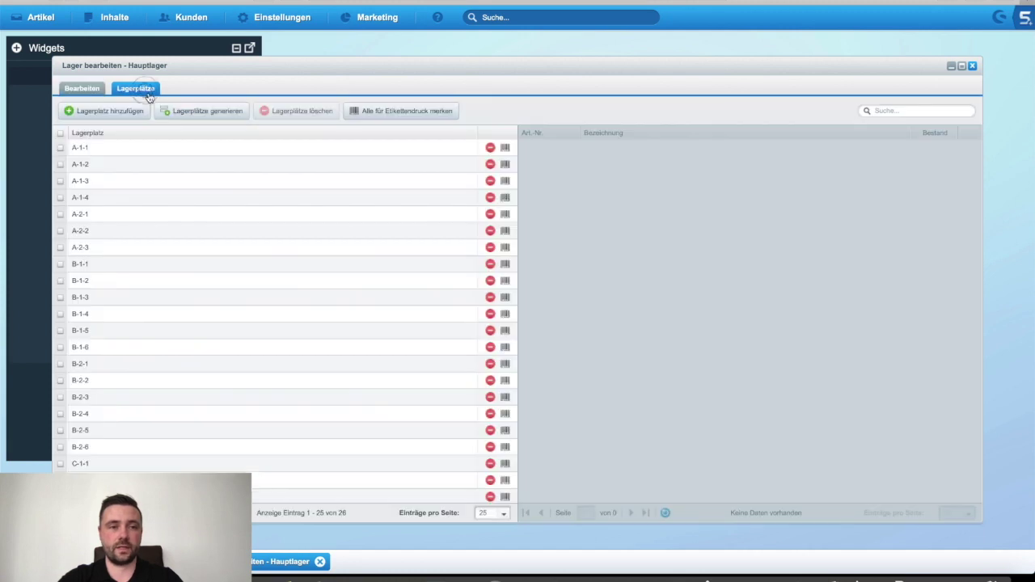
Step: Inspect the stock held in locations A-1-1 and A-1-2, then launch Lagerplätze generieren
click(106, 147)
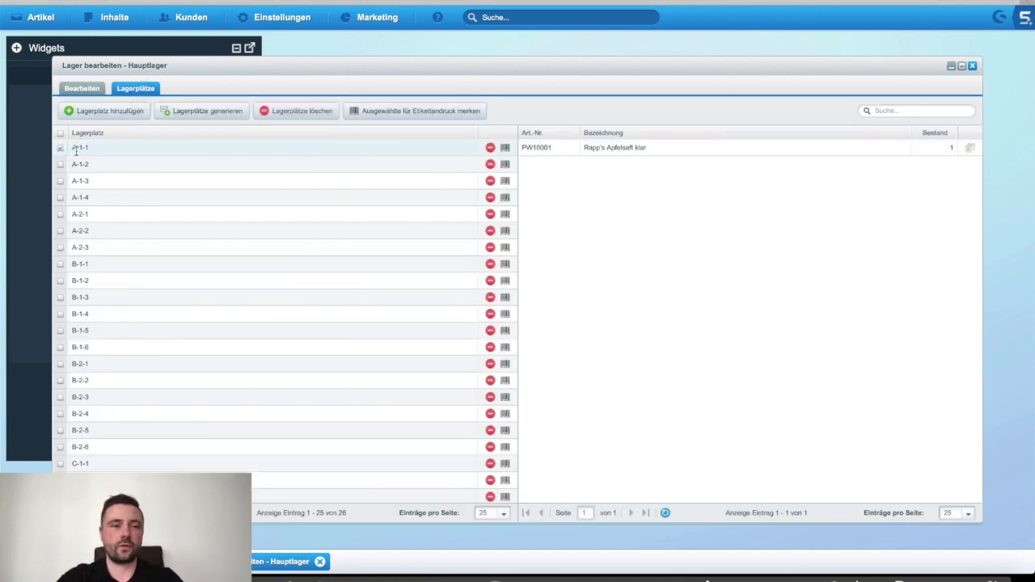
drag(74, 151, 99, 148)
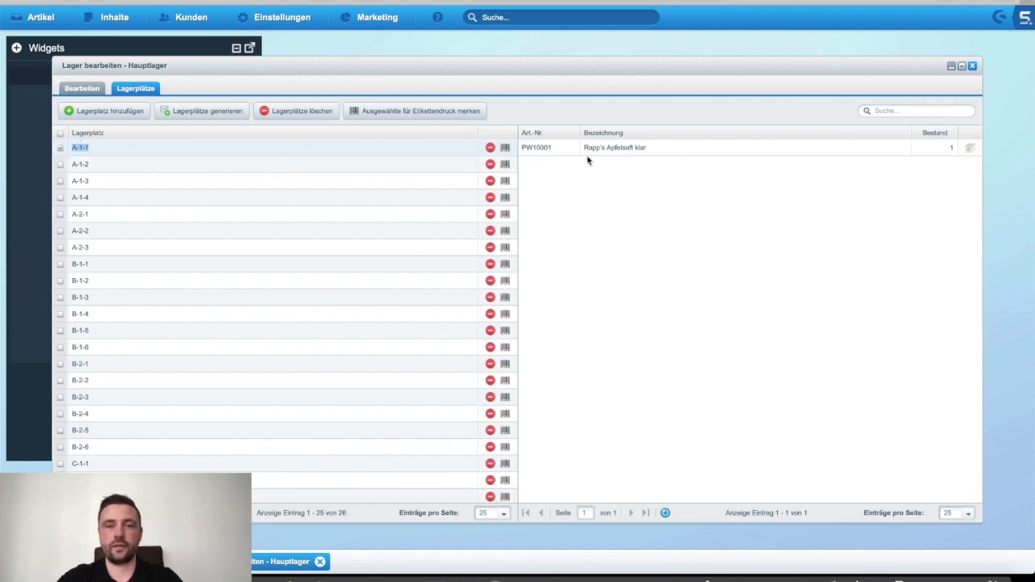
click(131, 165)
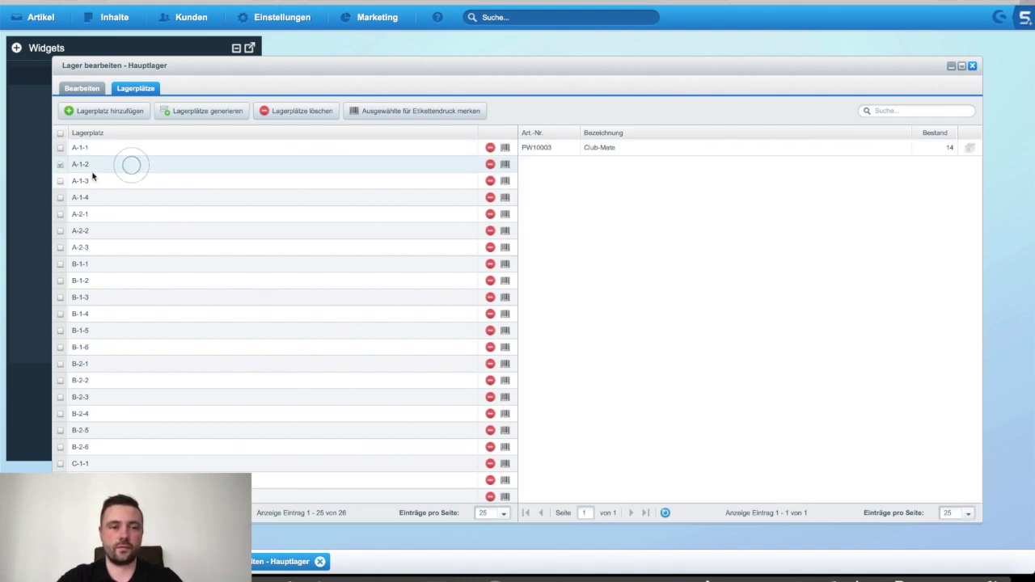
scroll(127, 182, down, 1)
scroll(127, 182, up, 3)
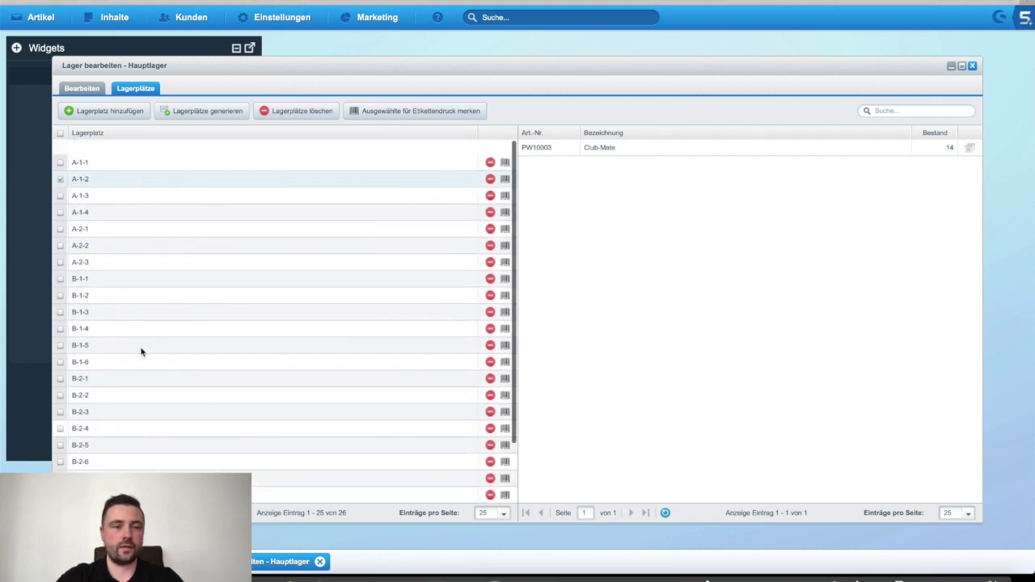
click(194, 112)
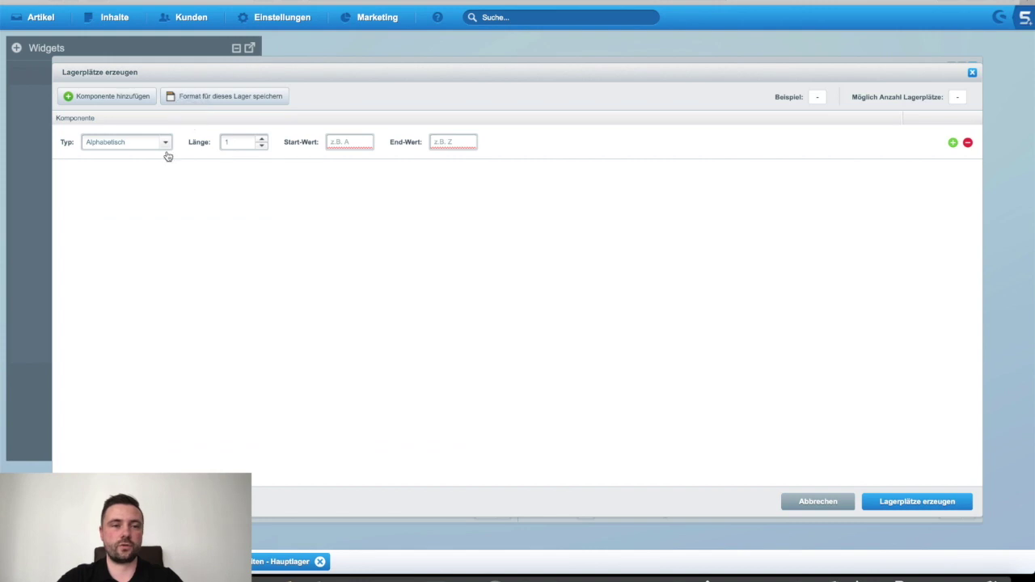
Step: Set the first component to Alphabetisch, length 2, ranging from BA to BB
click(166, 143)
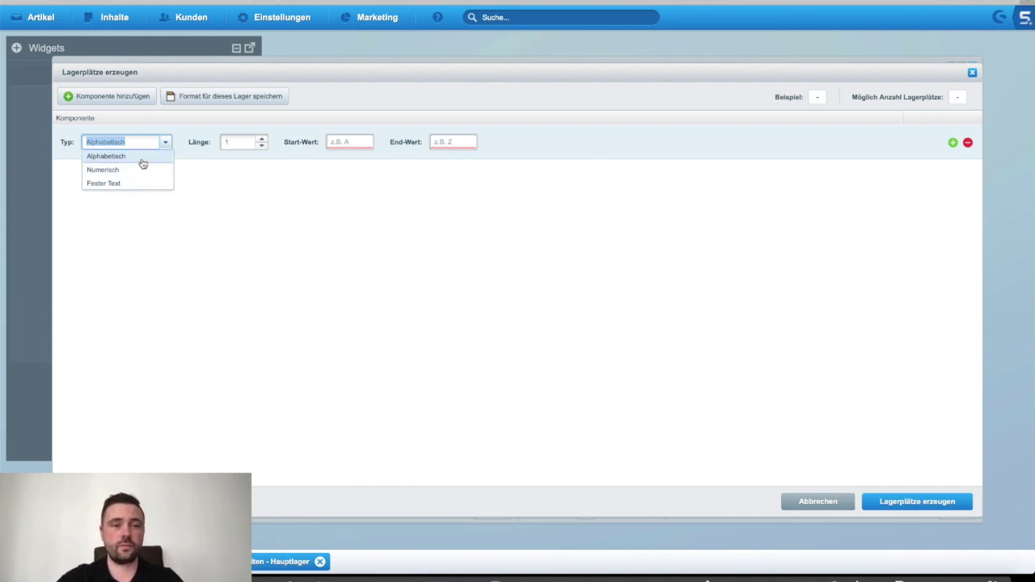
click(139, 158)
click(243, 142)
click(262, 140)
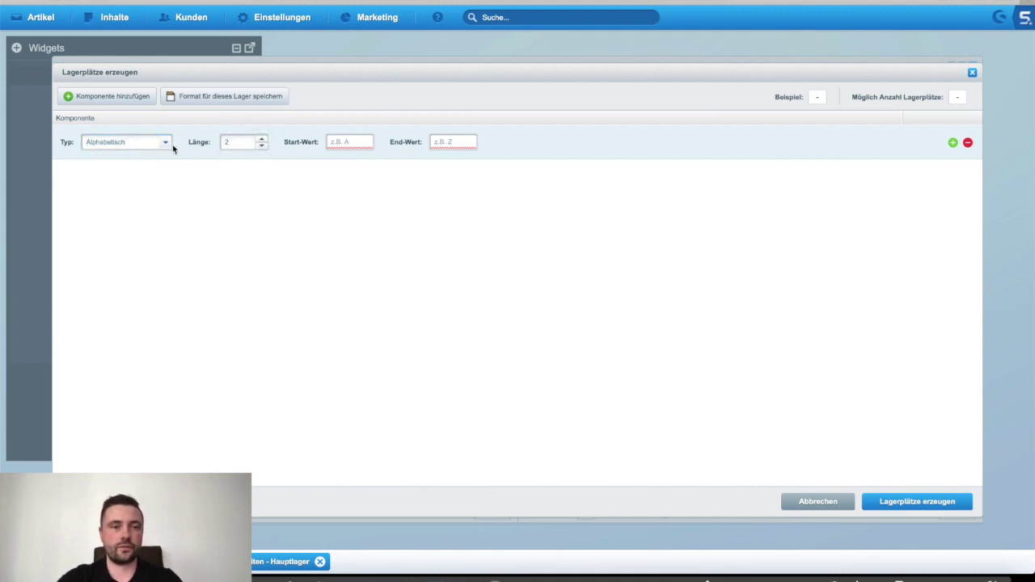
click(351, 143)
text(BA)
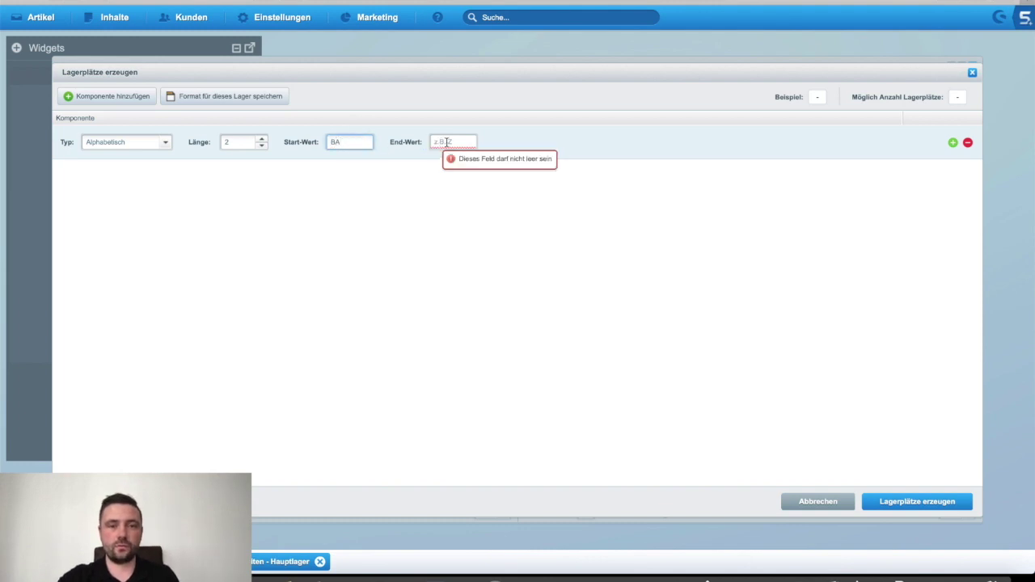
click(446, 142)
text(BB)
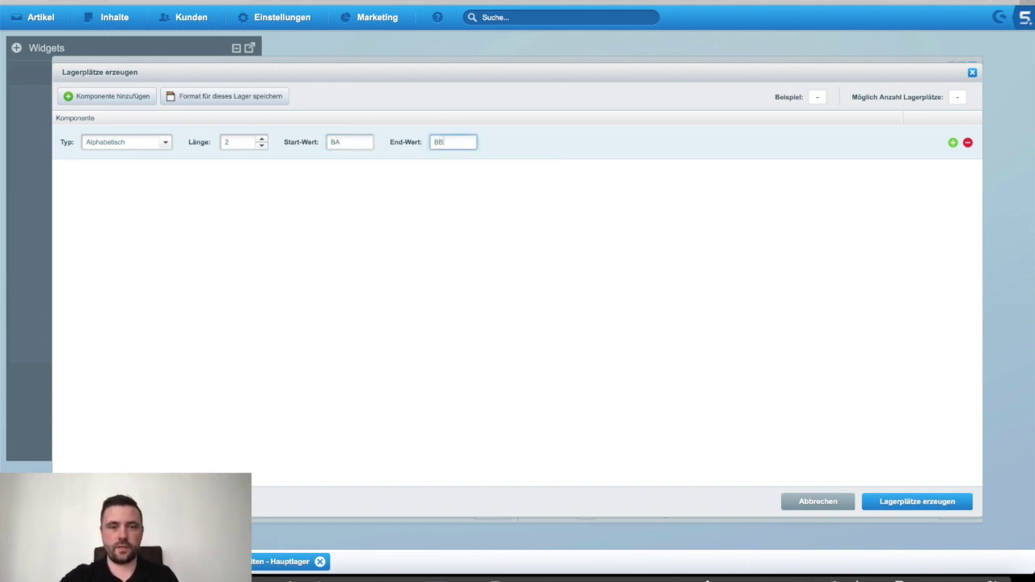
key(Tab)
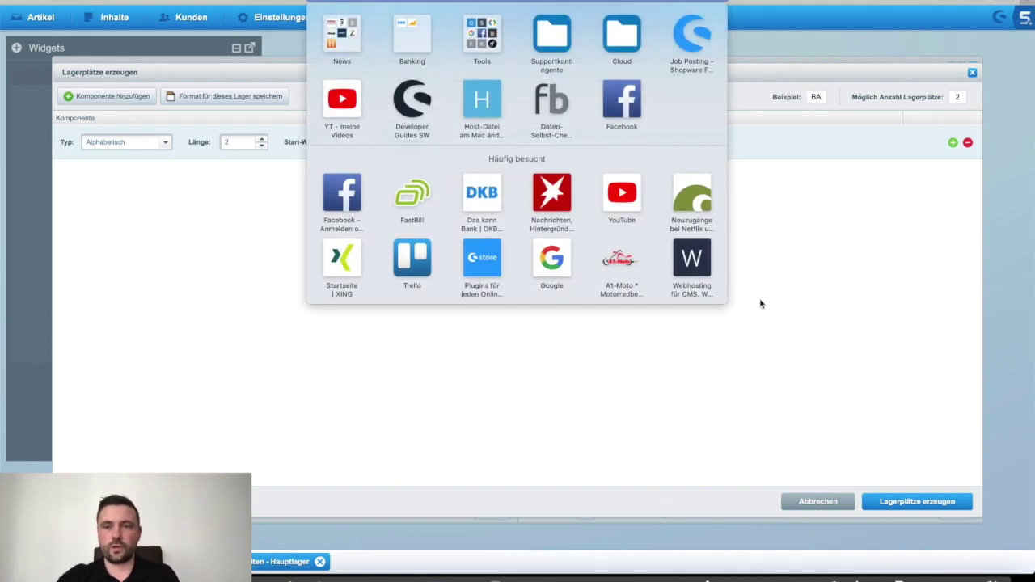
Step: Check the BA example and 2-location count, then add a second component row
click(773, 294)
click(814, 97)
click(958, 97)
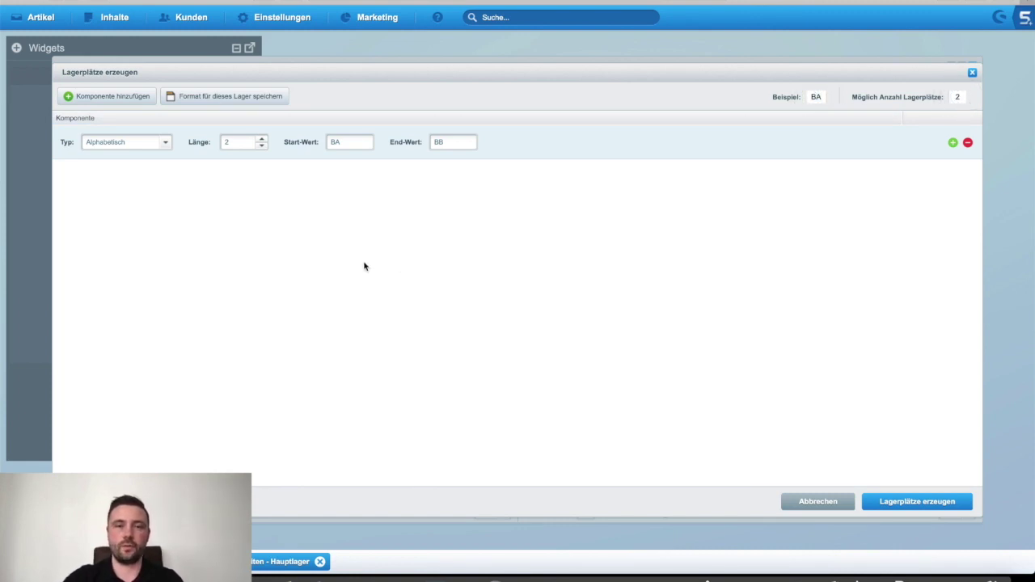
click(952, 142)
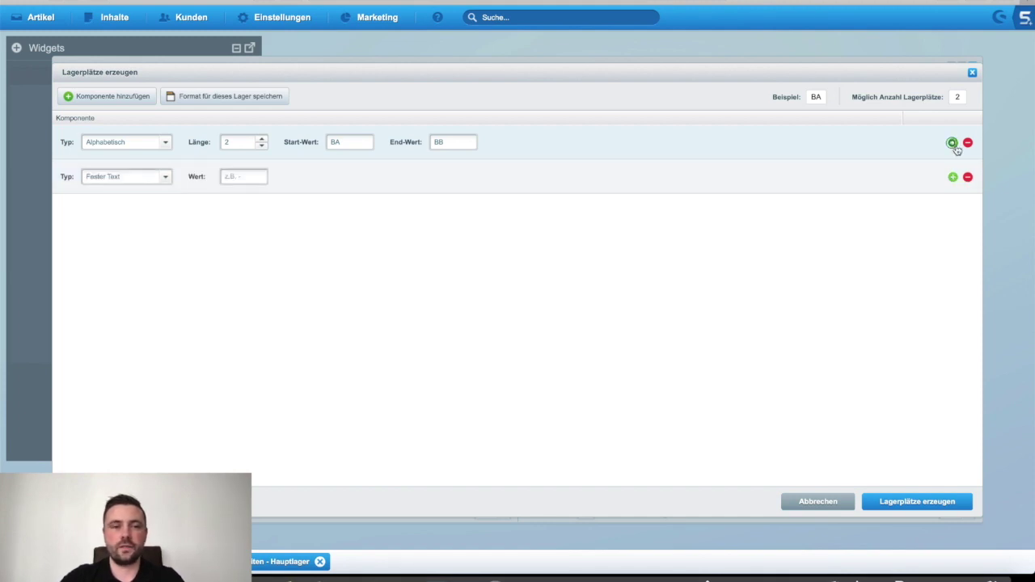
Step: Make the second component fixed text '-' and add a numeric third component, length 4, starting at 1
click(169, 182)
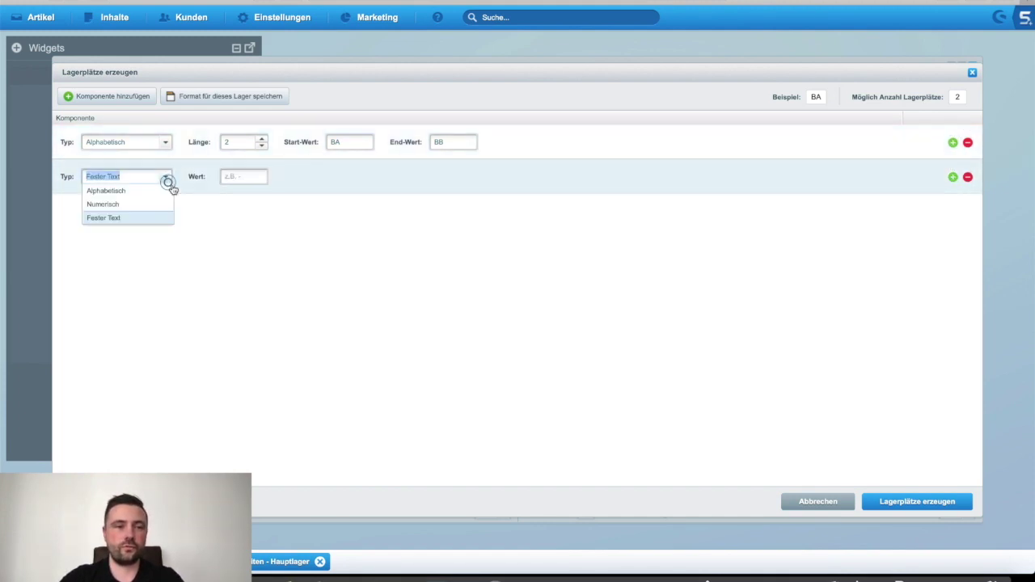
click(118, 217)
click(239, 177)
text(-)
click(952, 176)
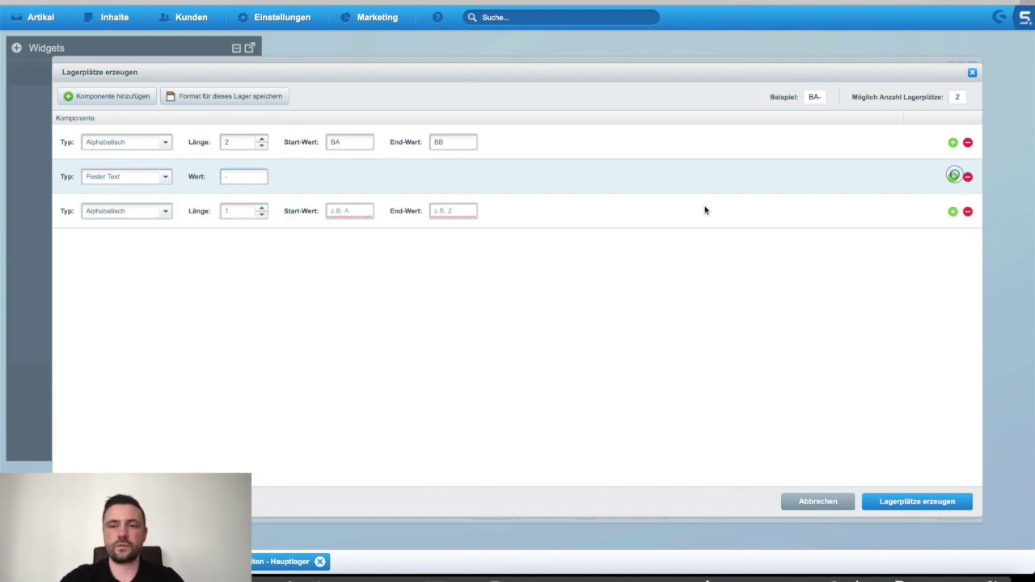
click(159, 211)
click(105, 239)
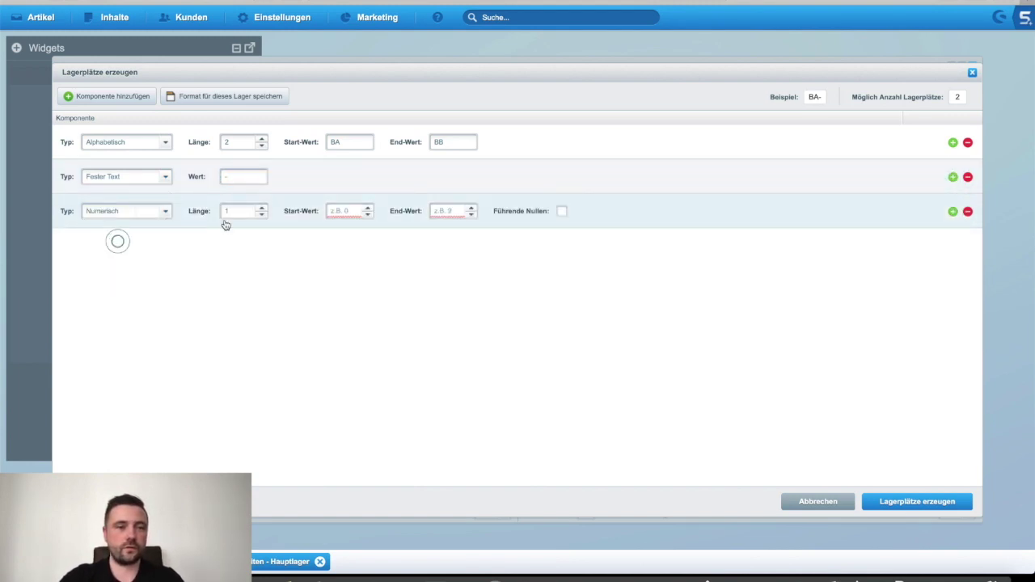
click(242, 210)
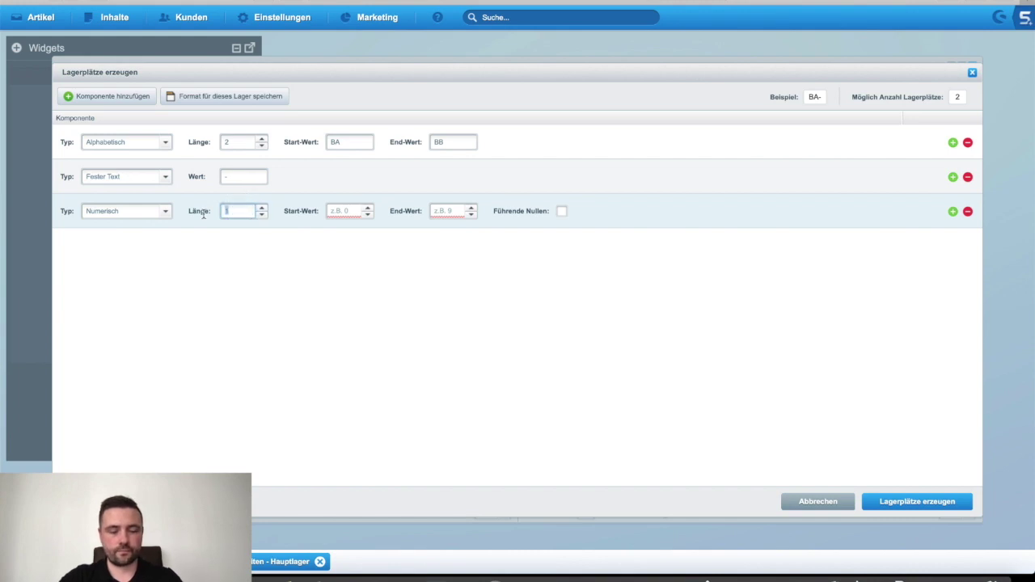
click(261, 207)
click(261, 207)
click(261, 207)
click(344, 211)
text(1)
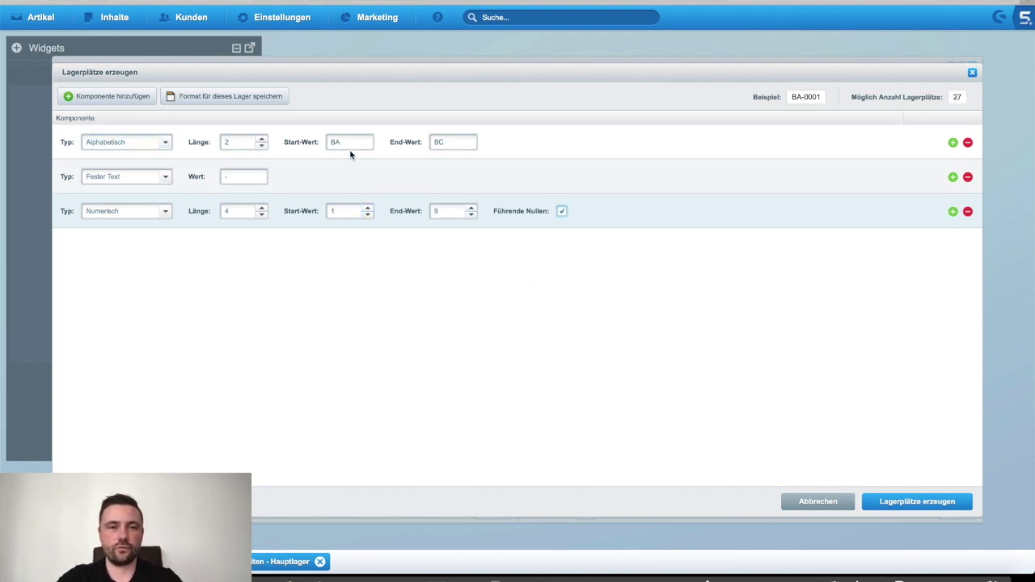
Step: Extend the letter range to BC and the numeric end value to 9, checking the location count
click(350, 144)
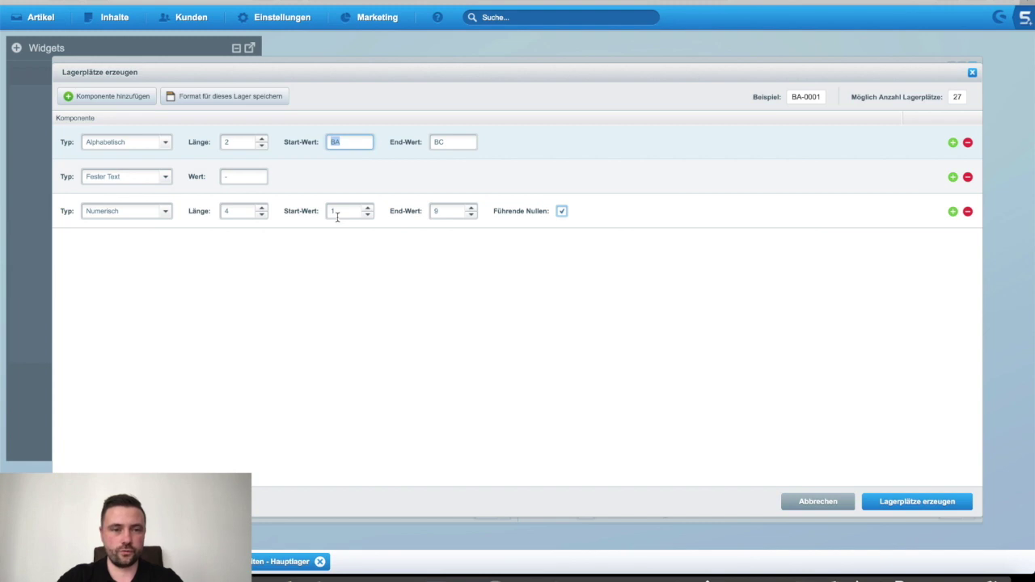
click(462, 137)
click(449, 212)
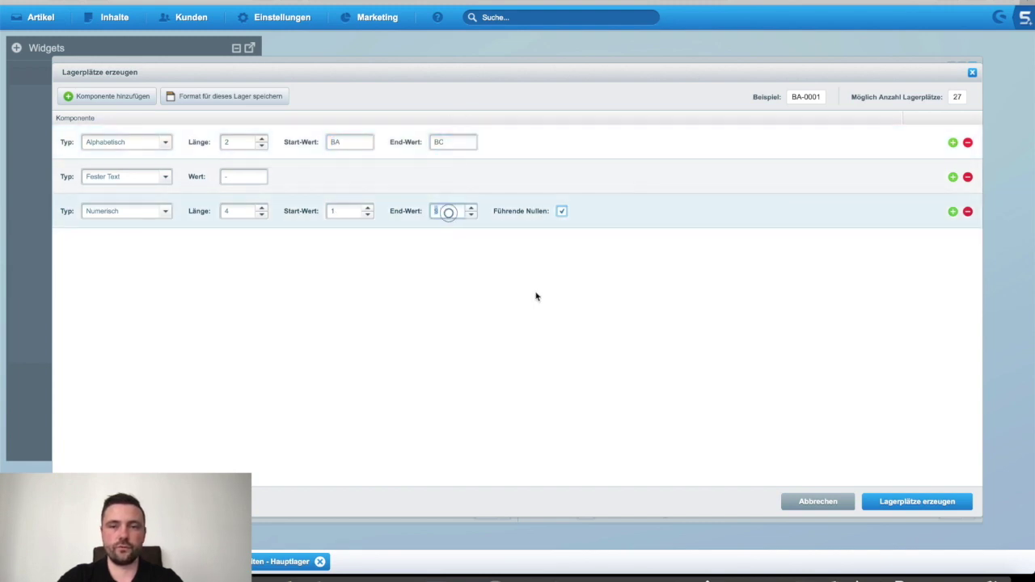
double_click(955, 97)
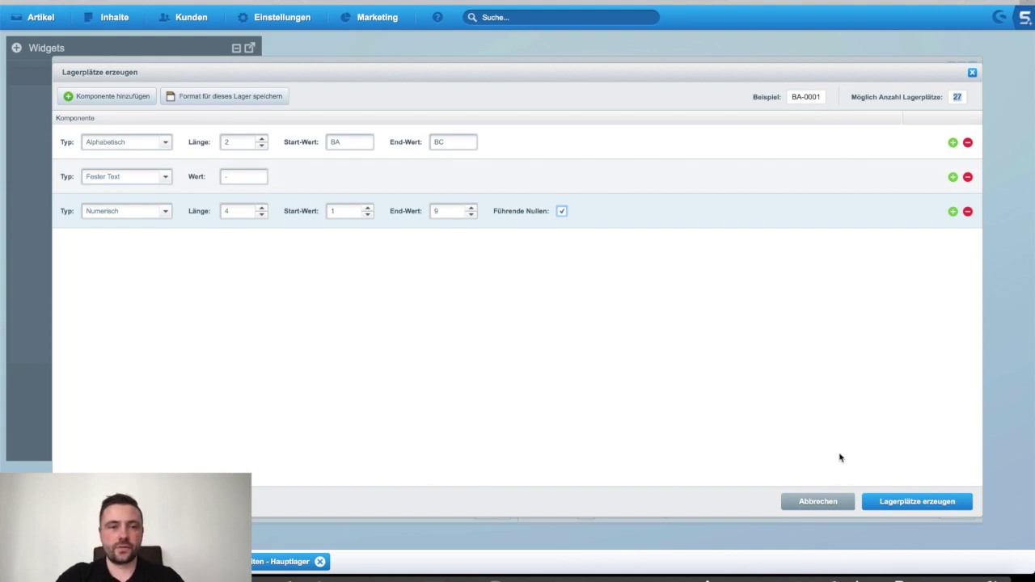
Step: Generate and confirm the 27 storage locations BA-0001 to BC-0009, returning to the list
click(933, 504)
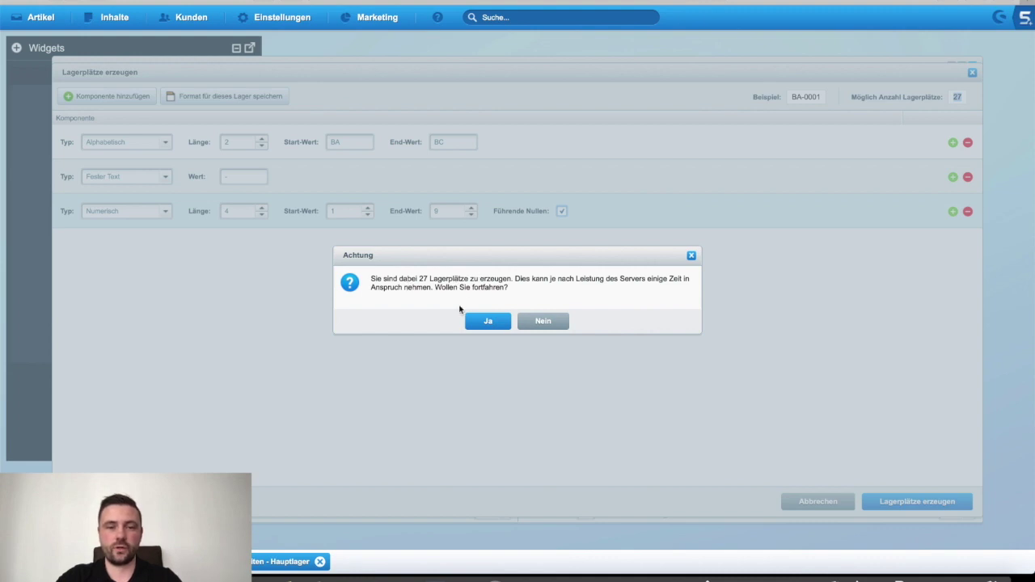
click(488, 322)
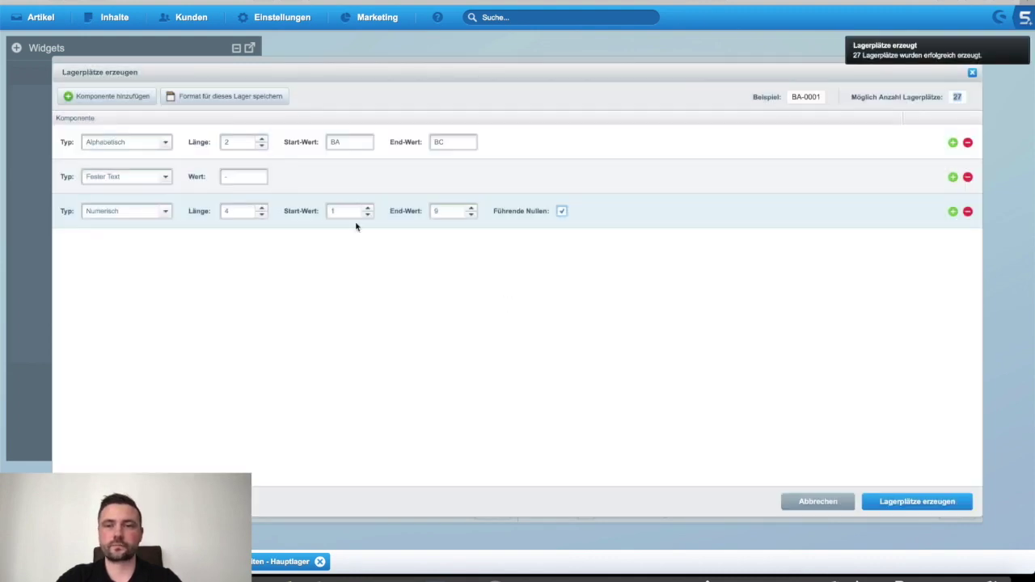
click(972, 73)
scroll(238, 291, down, 3)
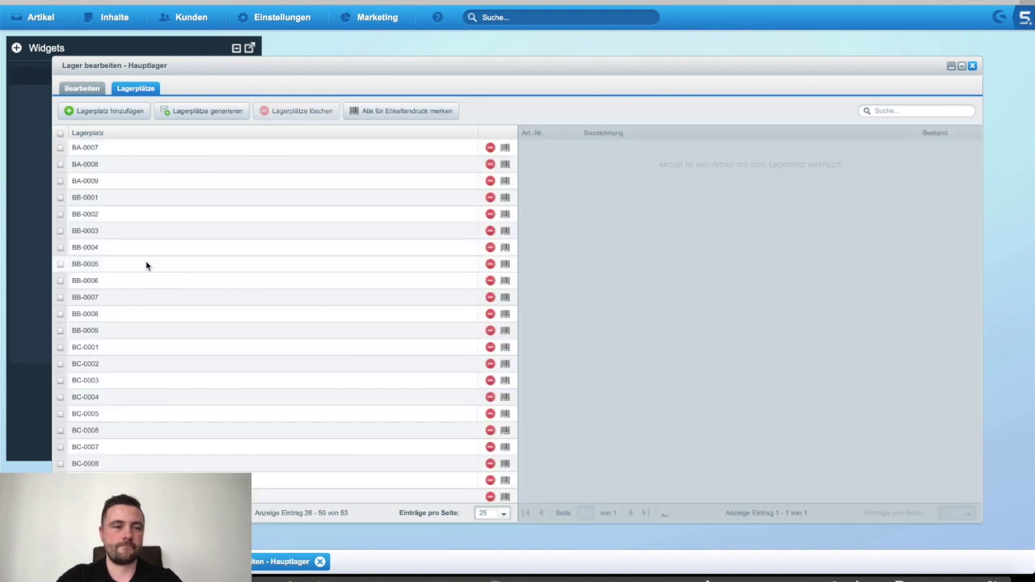
Step: Close the Hauptlager editor and the warehouse management list
click(101, 148)
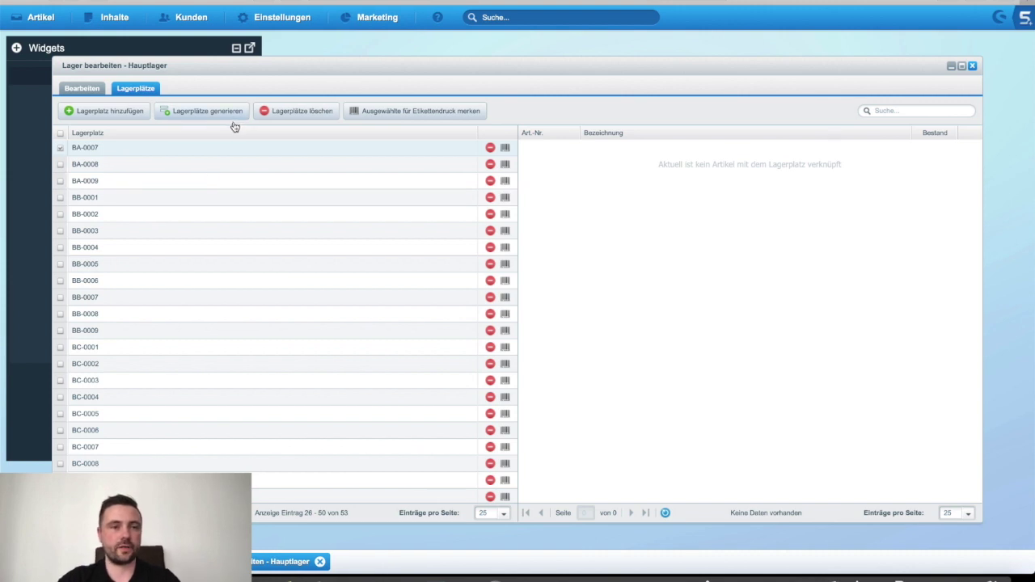
click(973, 66)
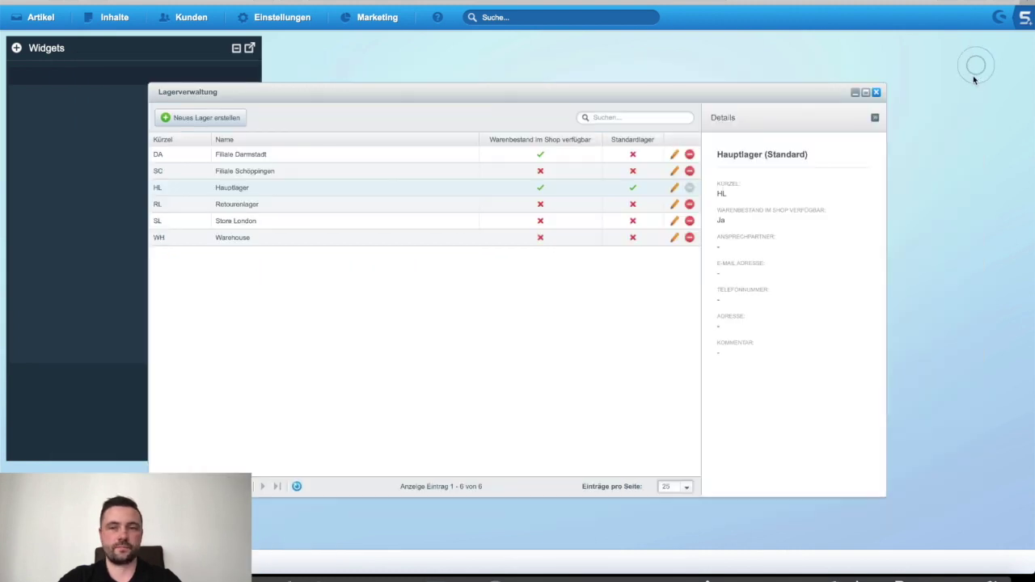
click(877, 92)
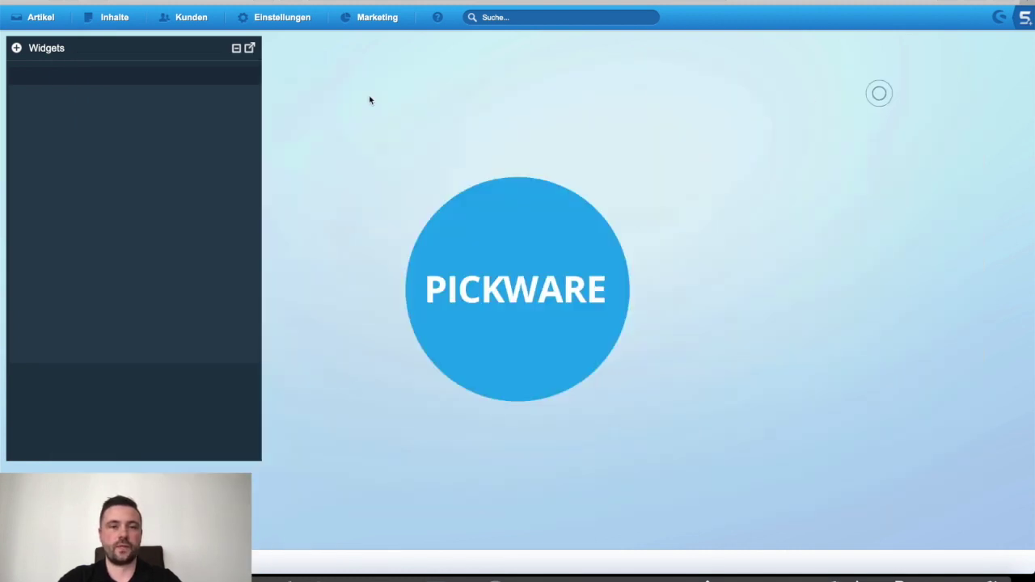
Step: Open the maximized product overview and edit the Ferro13 - Hipster article
click(34, 17)
click(44, 57)
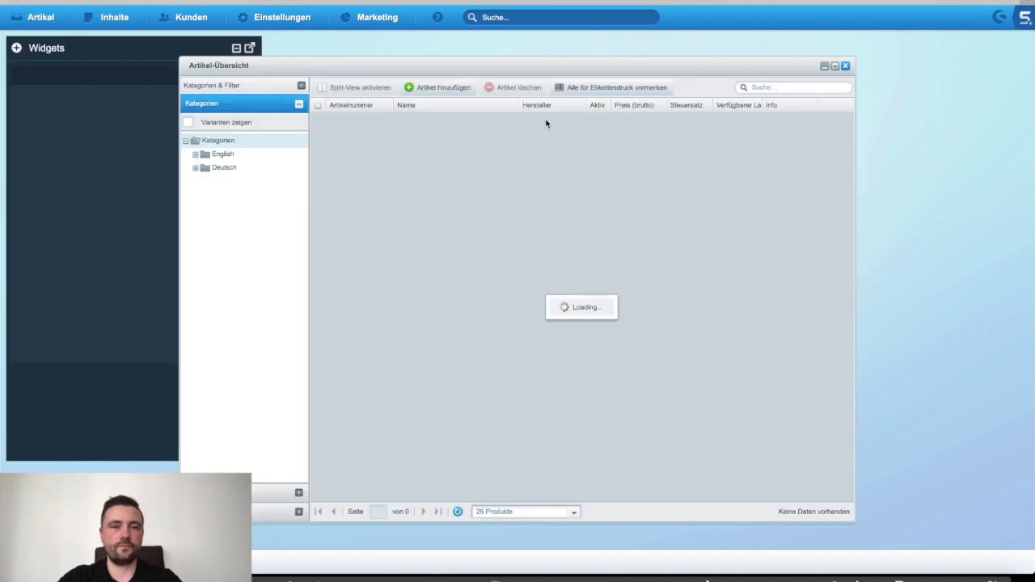
double_click(538, 69)
click(885, 136)
click(1002, 136)
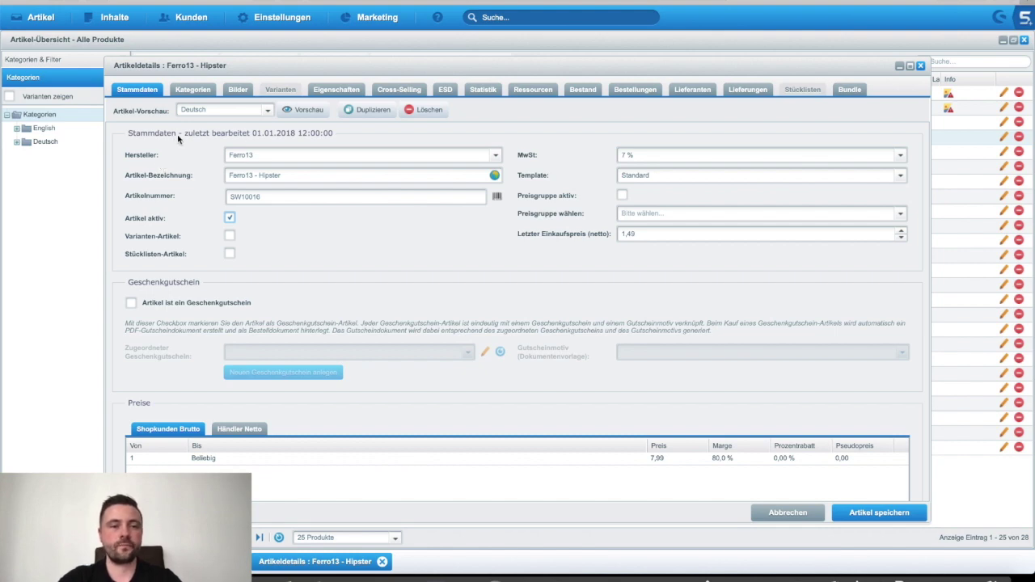
Step: Review Ferro13's Lagerbestand and Lager sections, then edit Hauptlager's unbekannter Lagerplatz stock row
scroll(179, 139, down, 4)
drag(134, 241, 174, 243)
double_click(149, 240)
double_click(138, 350)
click(191, 353)
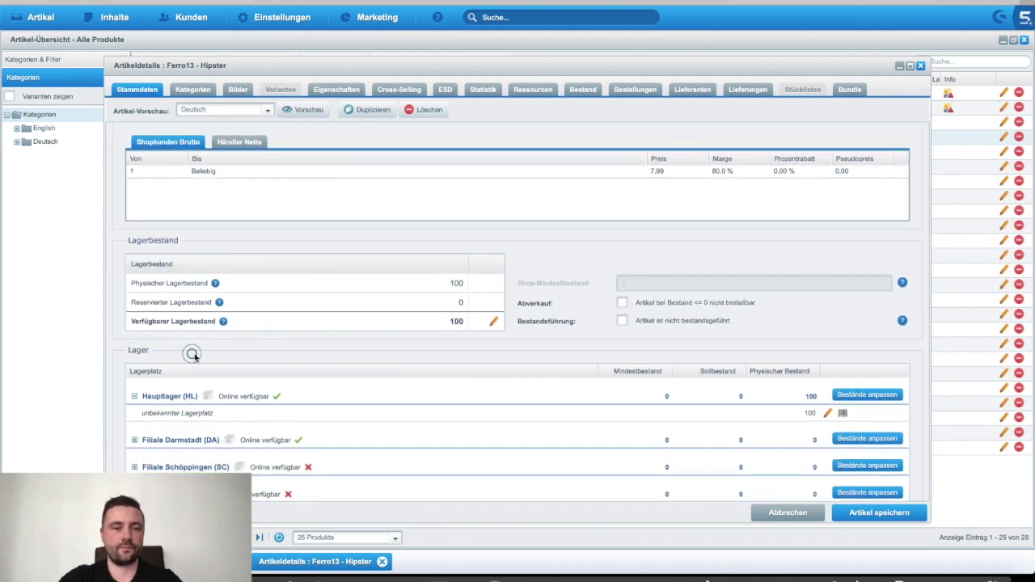
scroll(286, 275, down, 1)
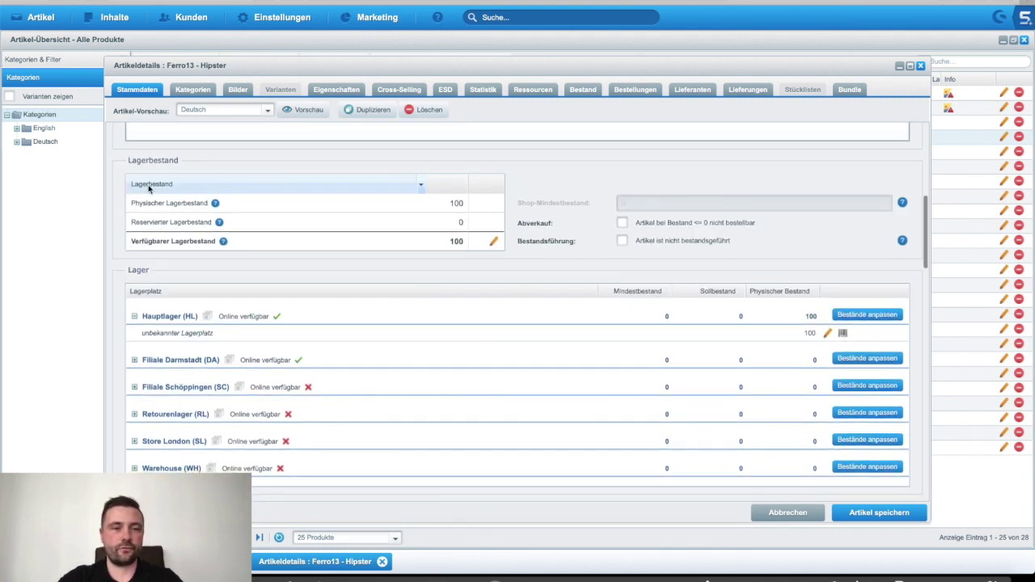
mouse_move(144, 244)
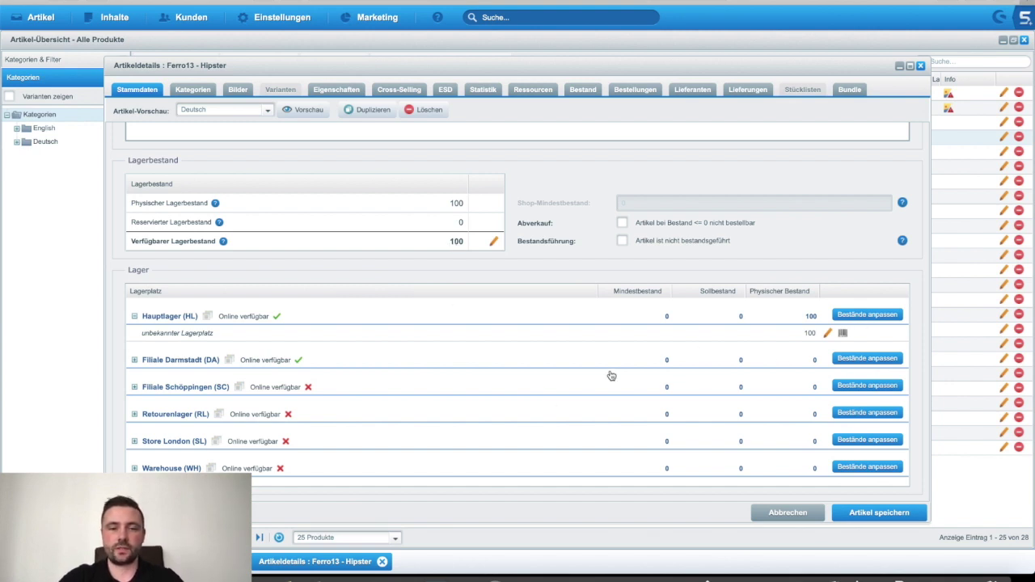
drag(143, 333, 237, 336)
click(237, 336)
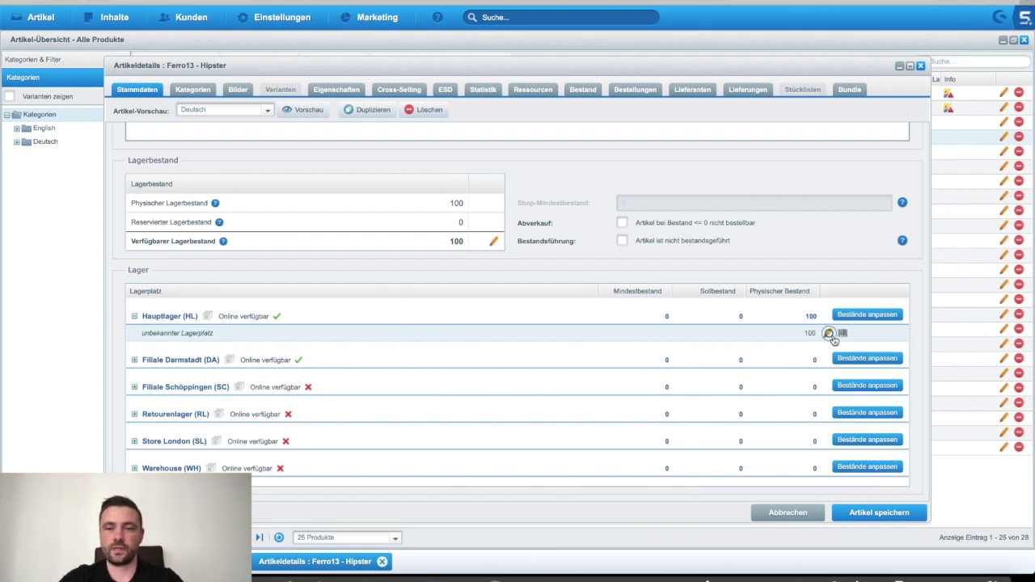
click(827, 333)
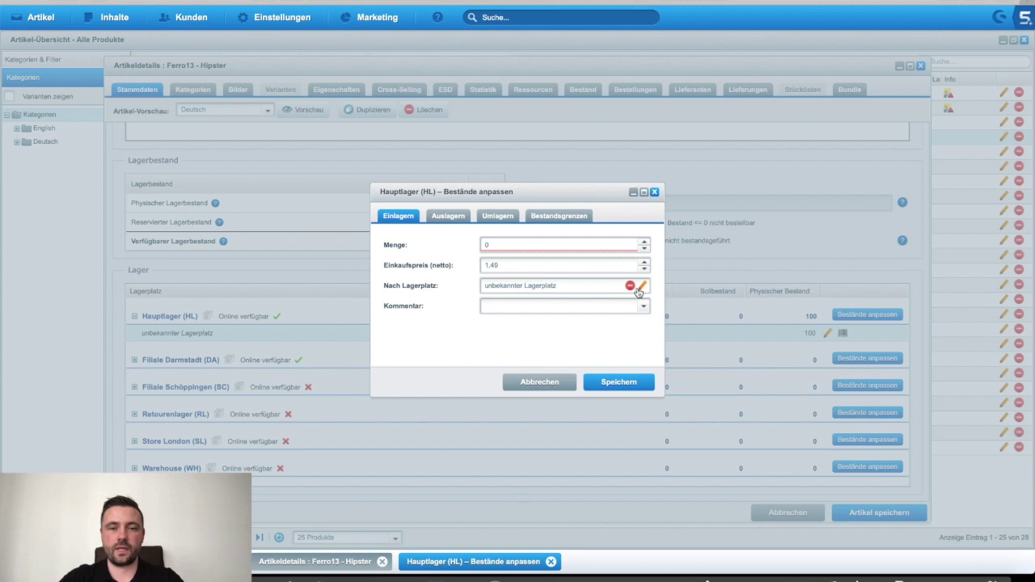
Step: Choose BA-0001 as the target storage location and begin entering a quantity
click(642, 286)
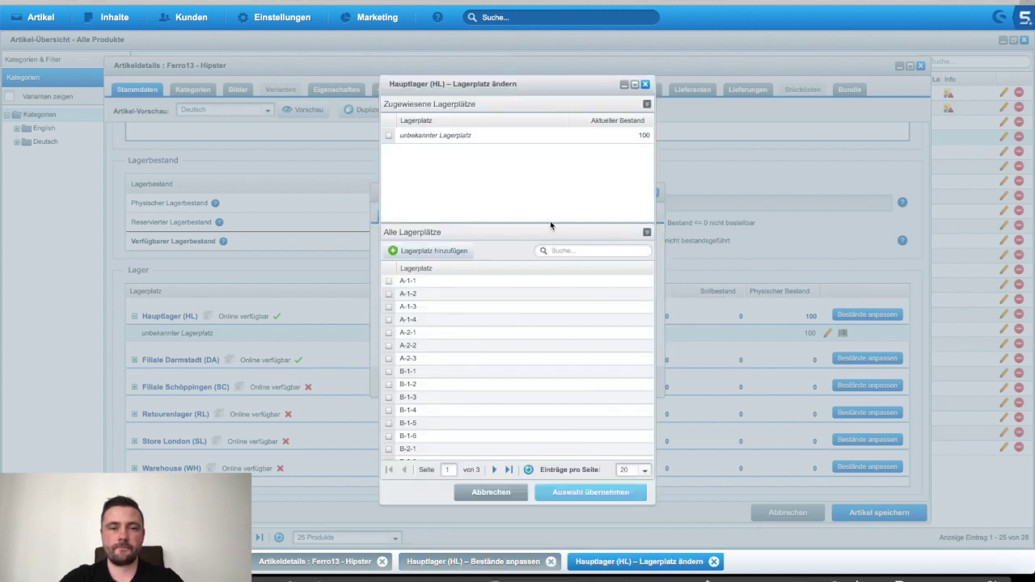
scroll(439, 397, down, 3)
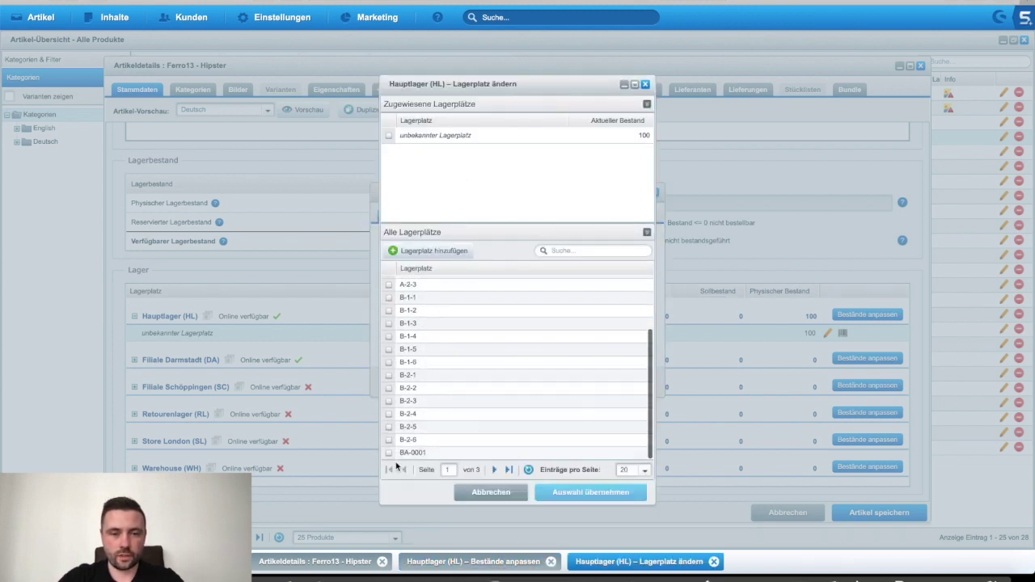
click(400, 455)
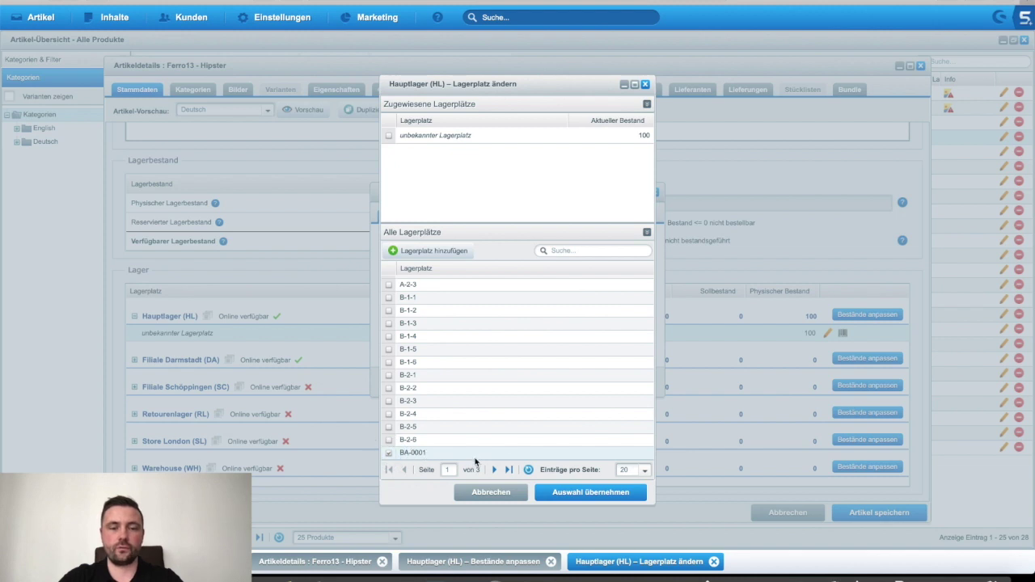
click(564, 493)
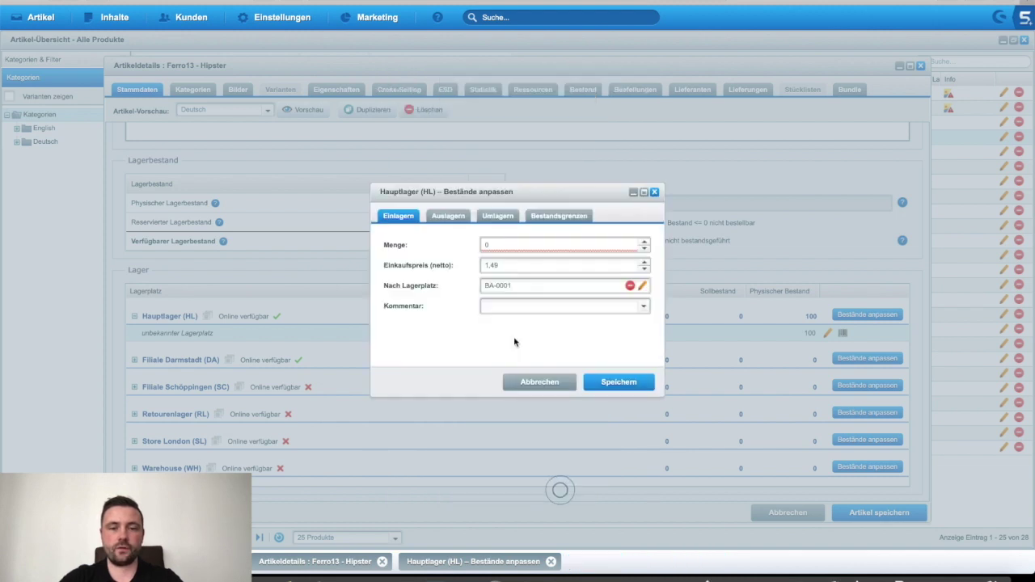
click(505, 244)
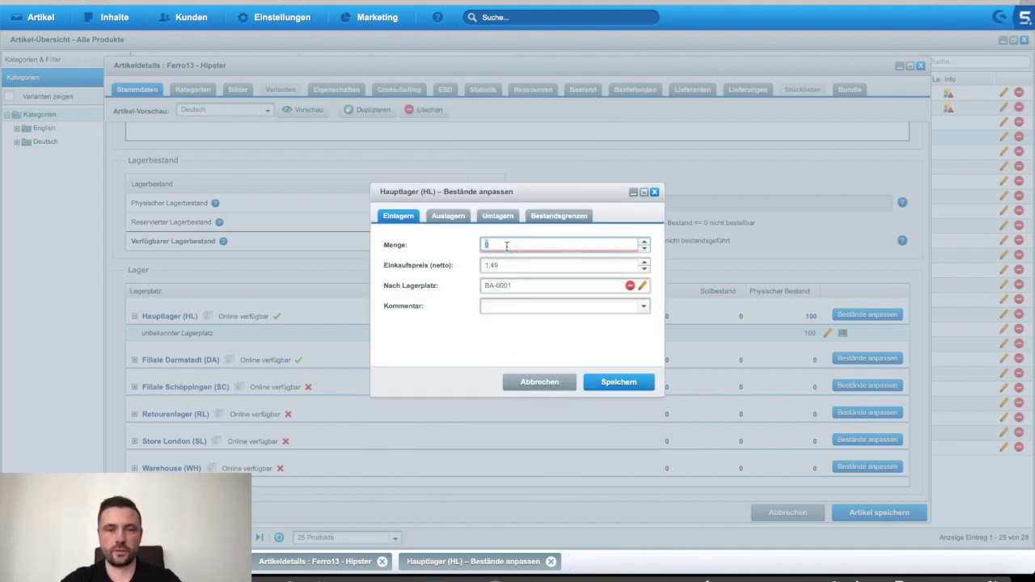
text(100)
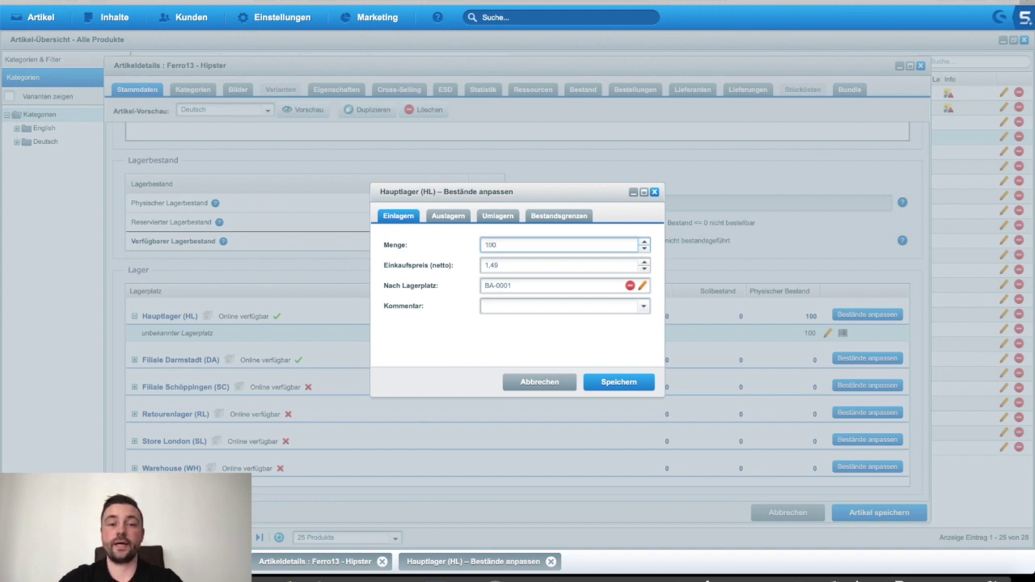
click(490, 289)
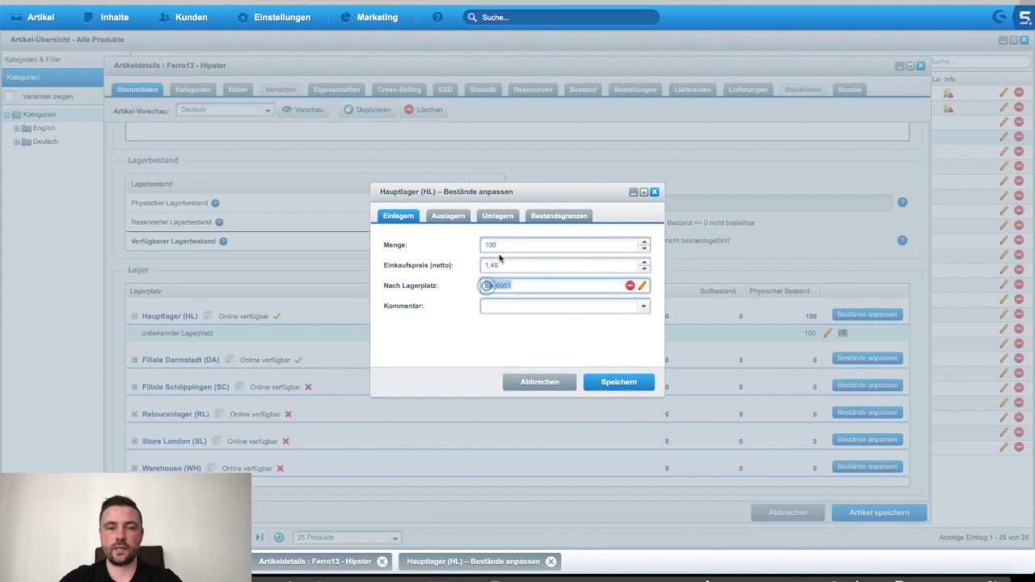
Step: In Umlagern mode, relocate 100 units from the unknown location to BA-0001
click(497, 215)
click(592, 245)
text(100)
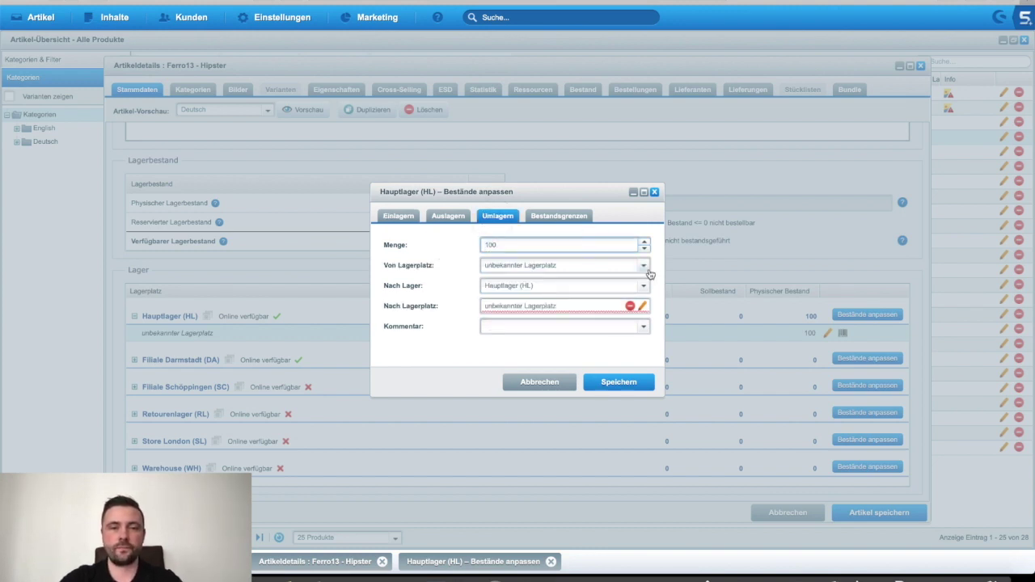
click(643, 265)
click(499, 279)
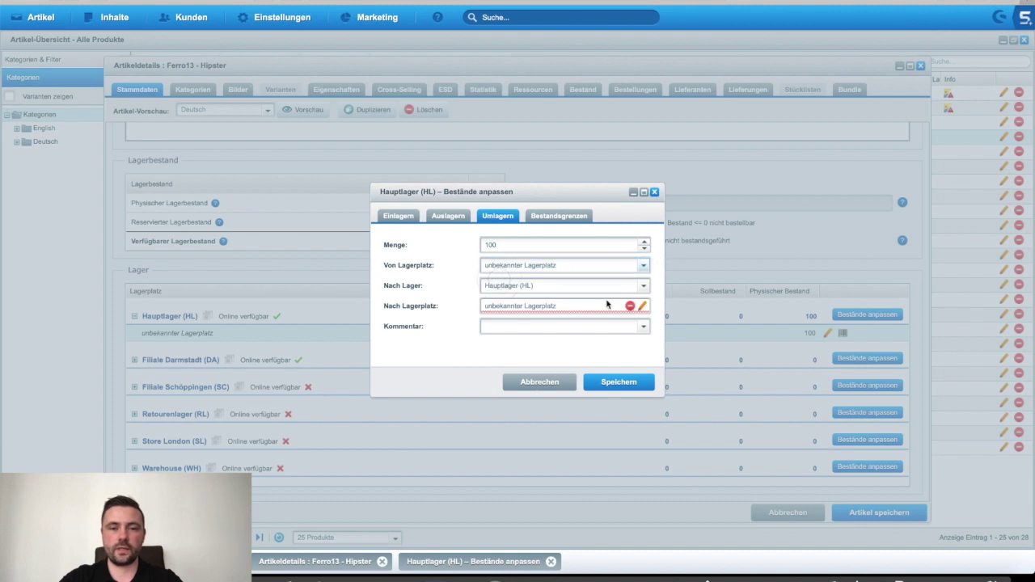
click(642, 305)
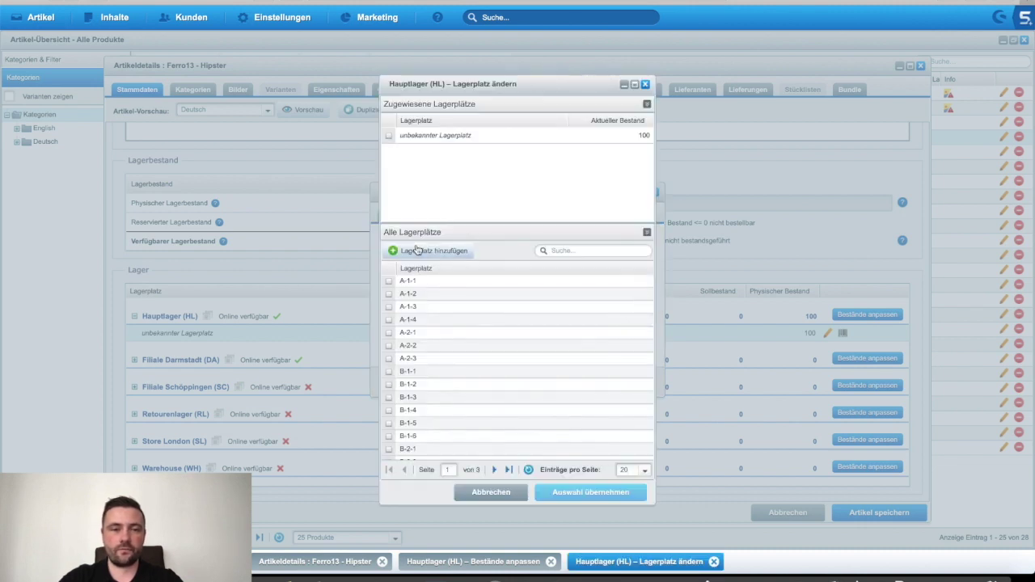
scroll(423, 430, down, 2)
click(388, 452)
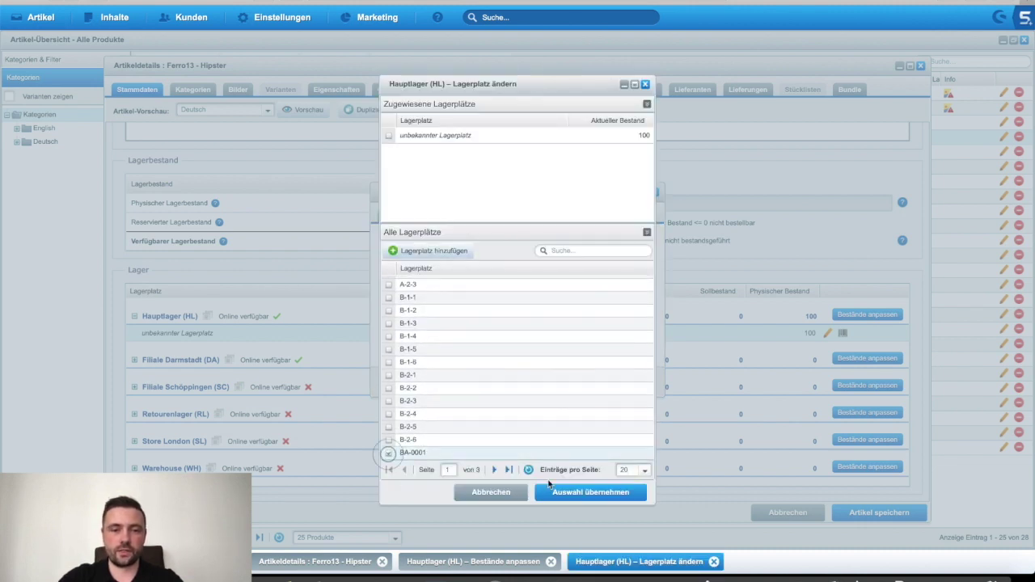
click(560, 492)
Step: Add the comment Umbuchung and save the transfer, leaving BA-0001's quantity unchanged
click(519, 332)
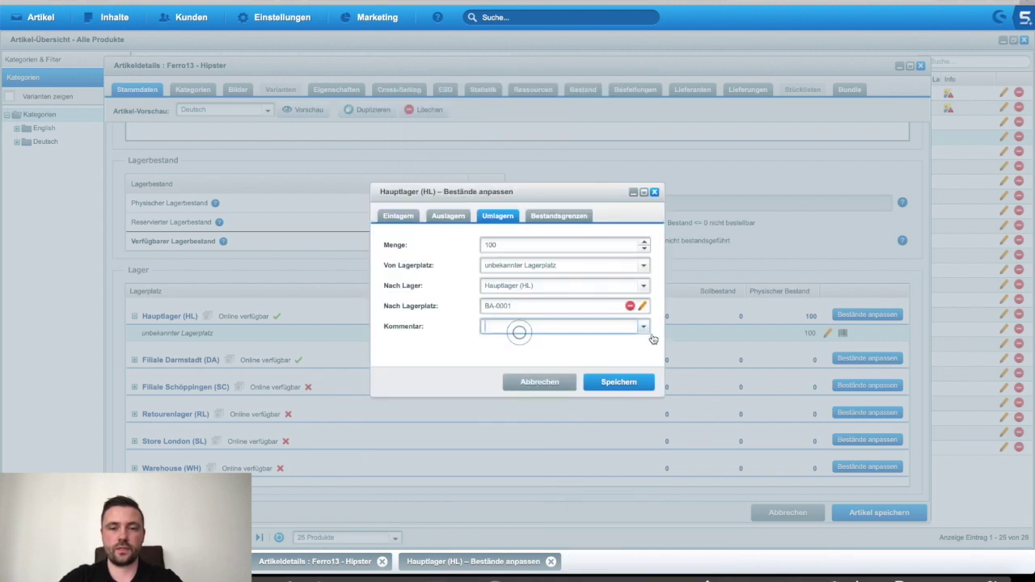
click(646, 330)
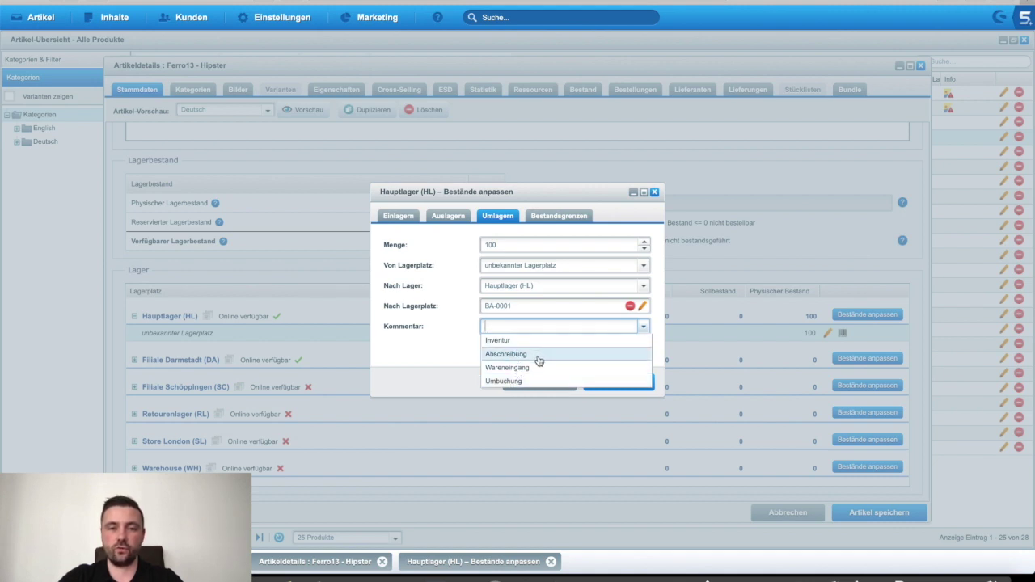
click(529, 381)
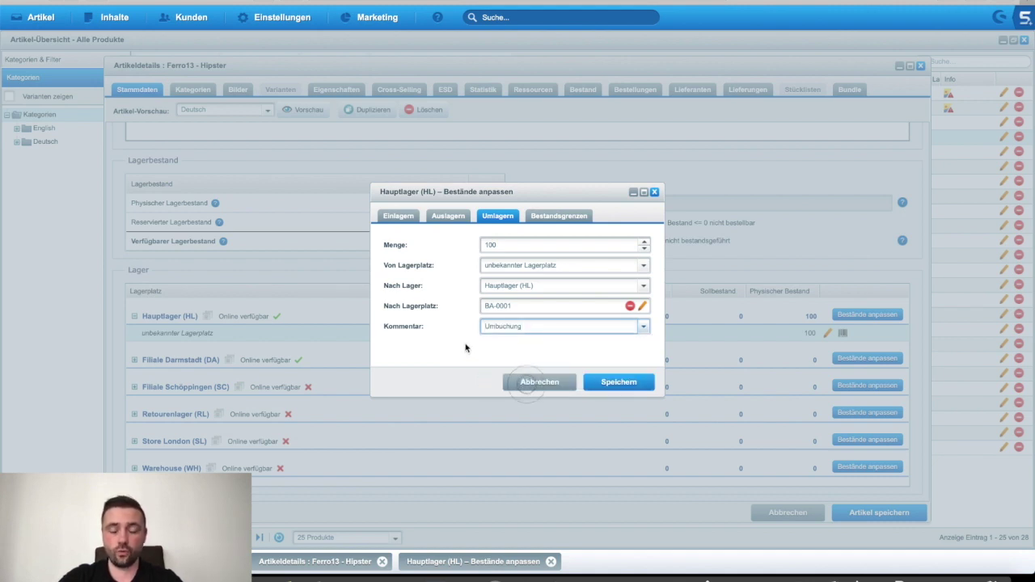
double_click(539, 326)
click(538, 327)
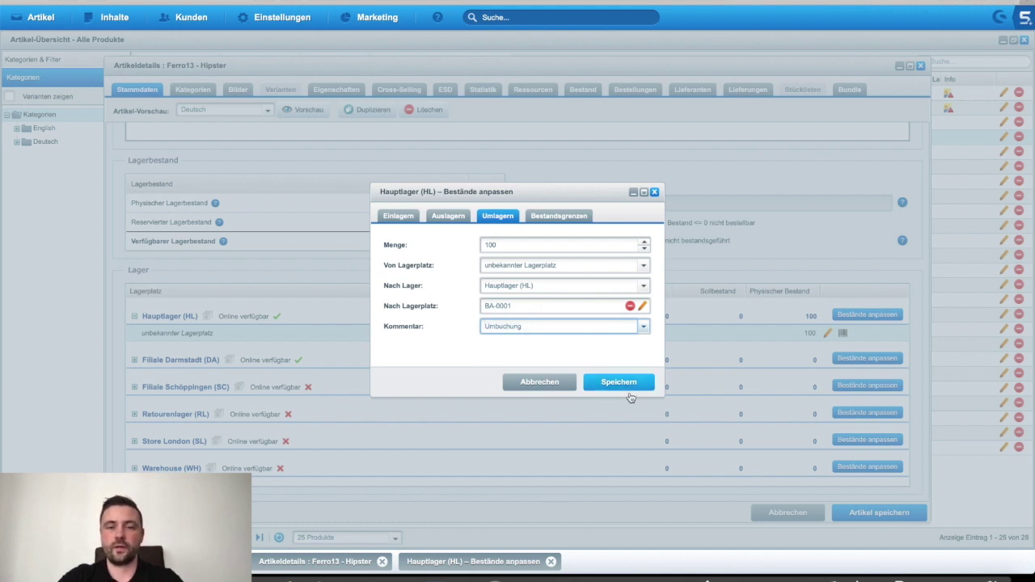
click(624, 388)
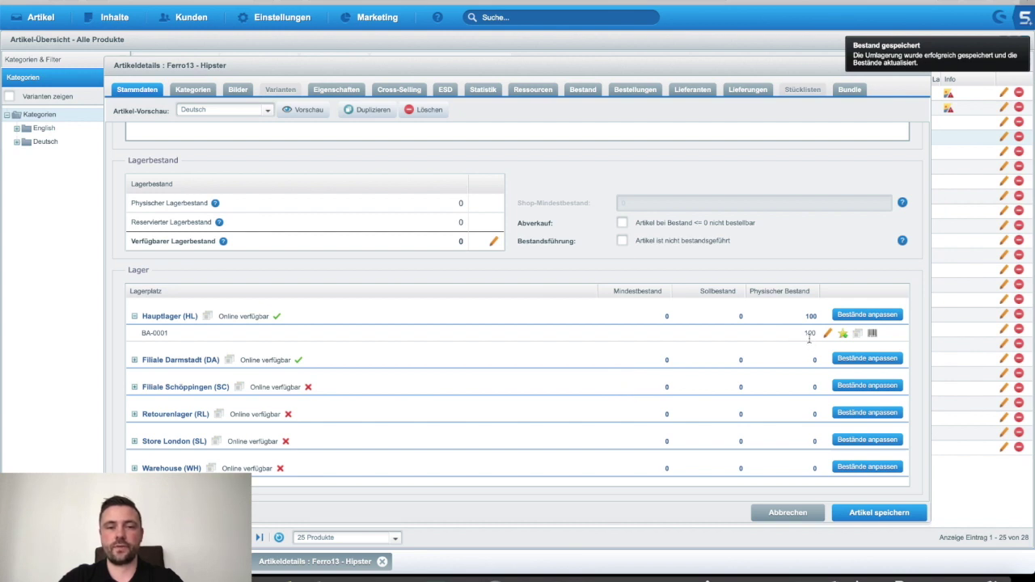
click(808, 334)
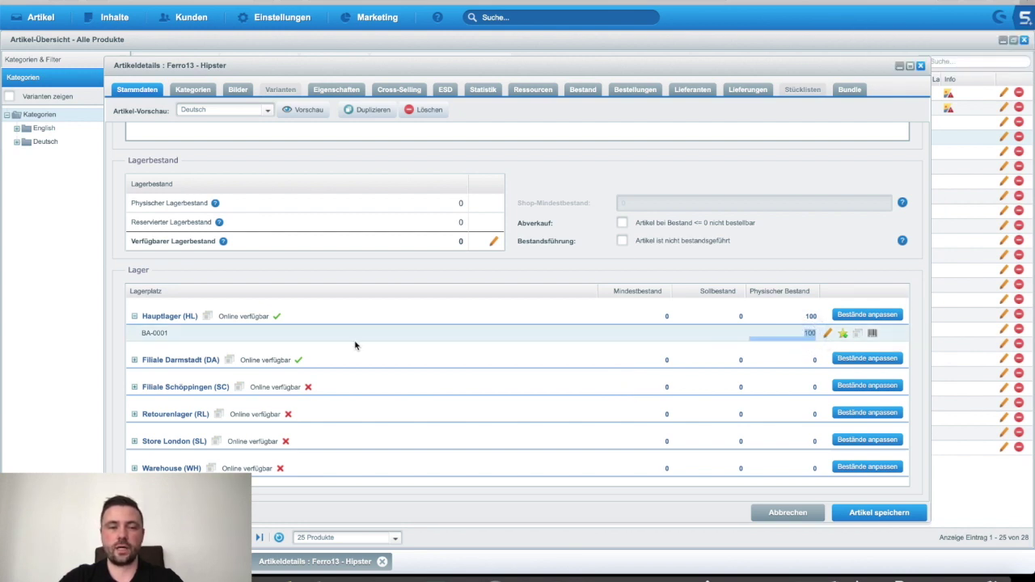
click(143, 342)
Step: Start a stock adjustment for Filiale Darmstadt with quantity 13
click(354, 342)
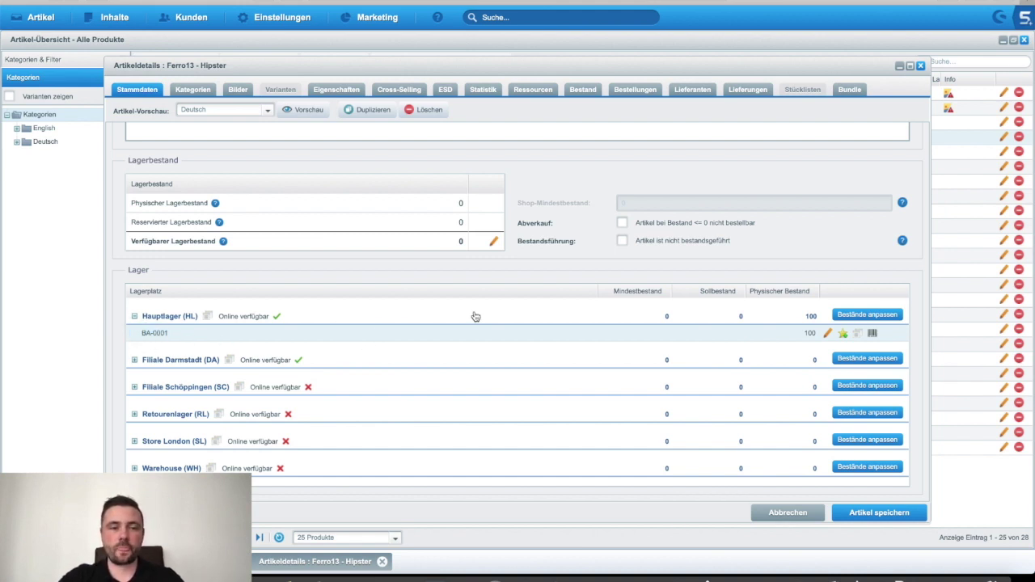
scroll(475, 316, down, 3)
scroll(475, 316, up, 1)
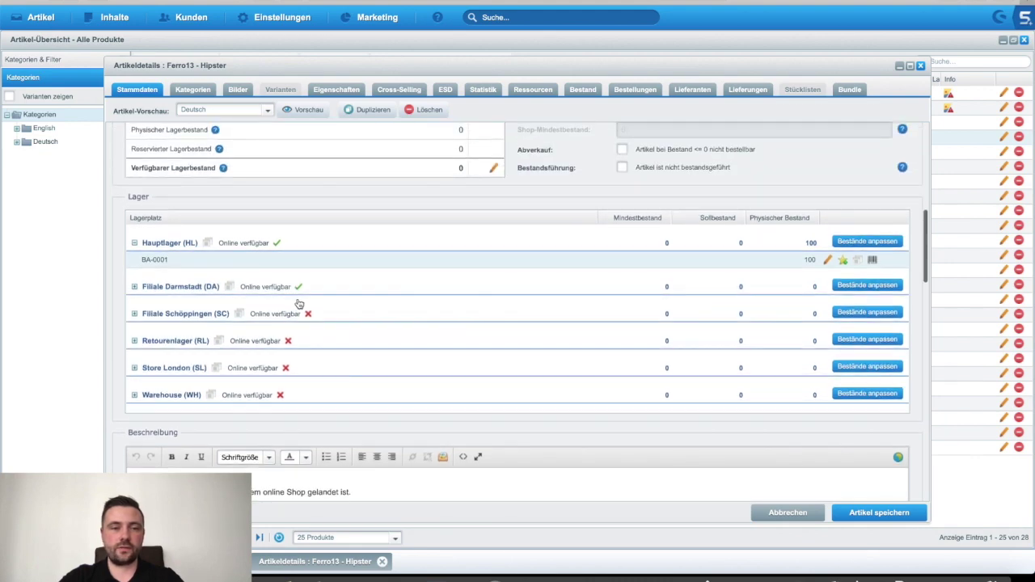
click(339, 282)
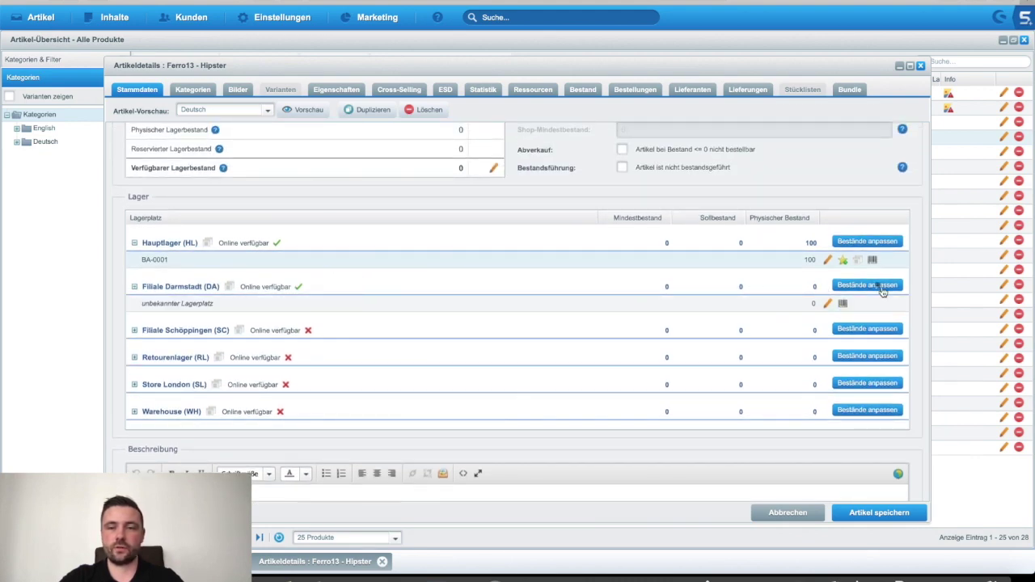
click(876, 287)
double_click(498, 247)
text(13)
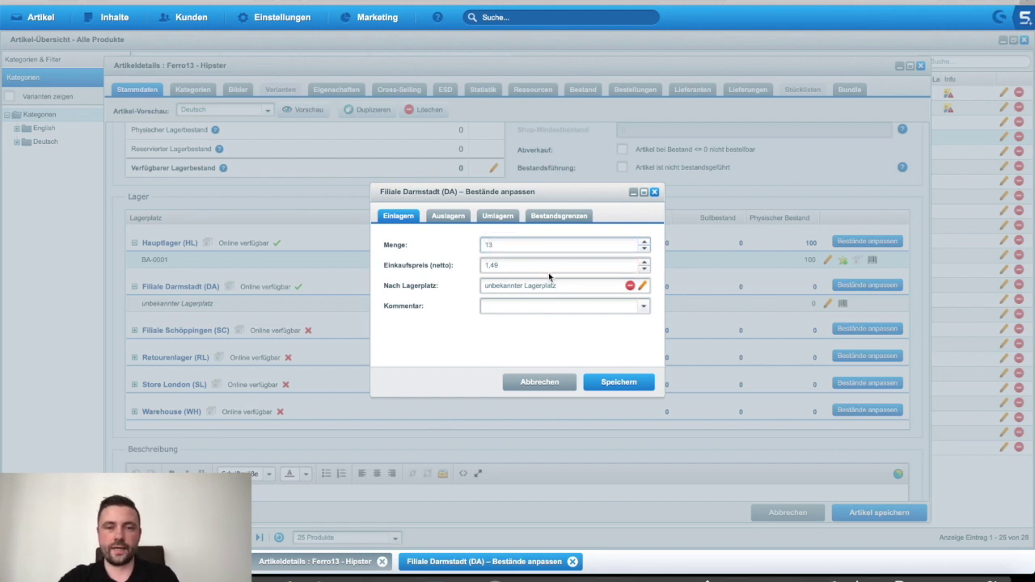
Step: Create the new bin location BA-0002 and apply it as the Darmstadt target bin
click(644, 288)
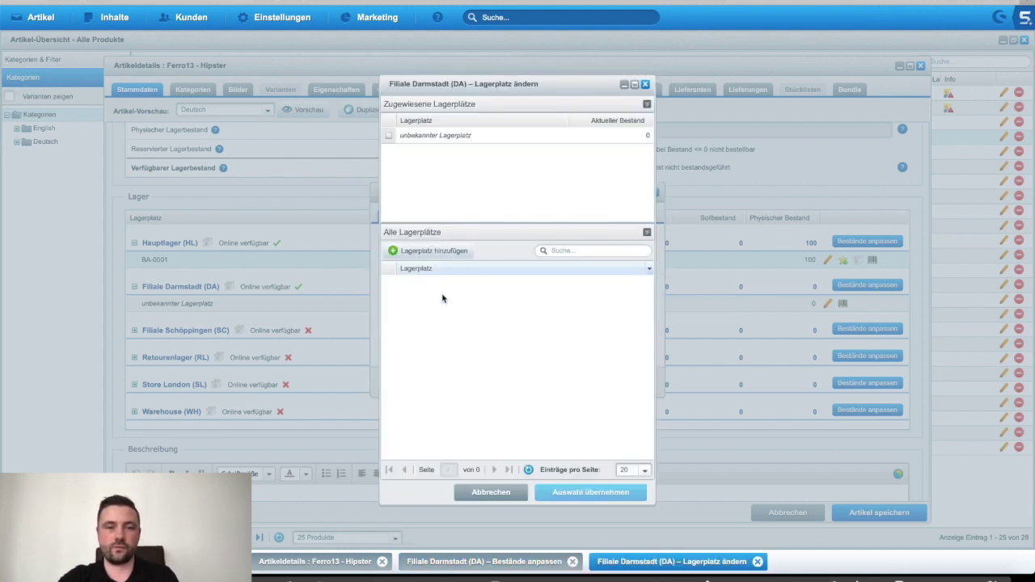
click(414, 251)
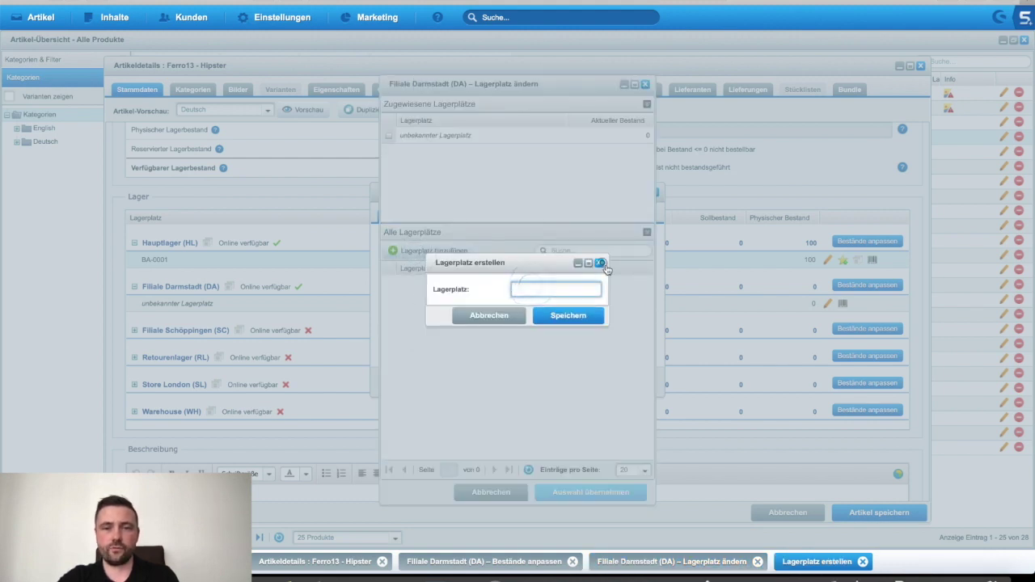
click(599, 262)
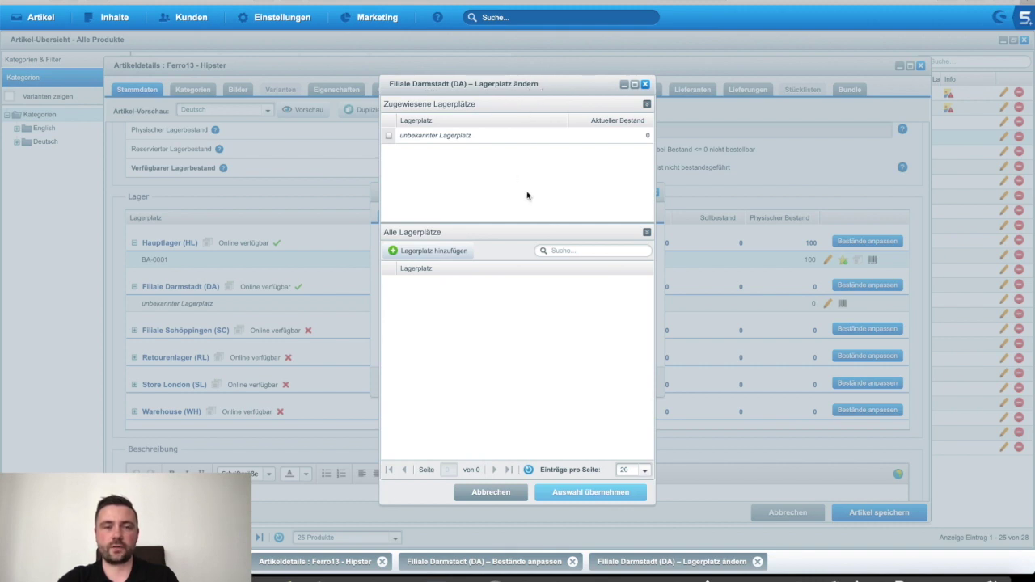
click(421, 260)
click(521, 287)
text(BA-000)
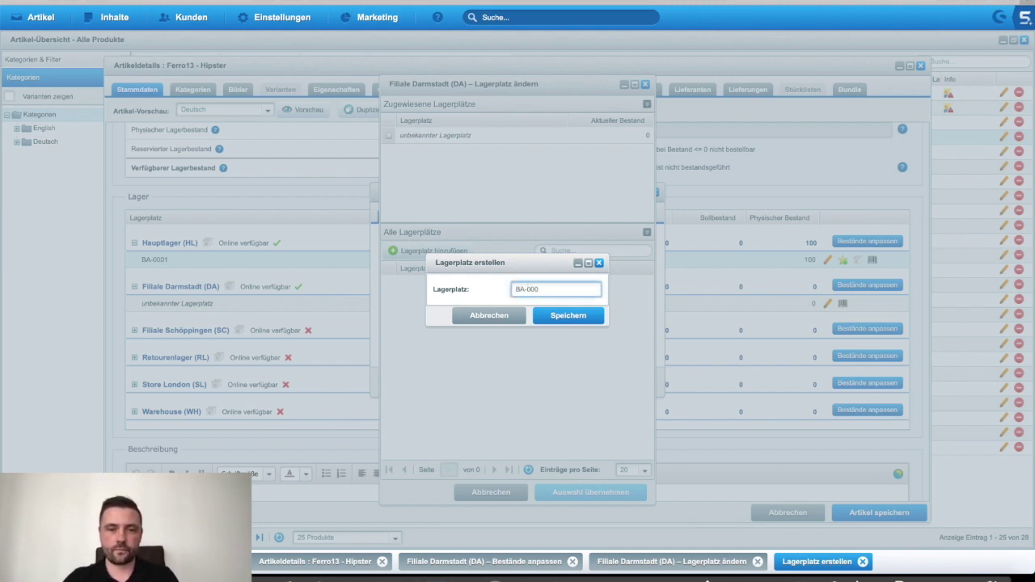
text(2)
click(567, 315)
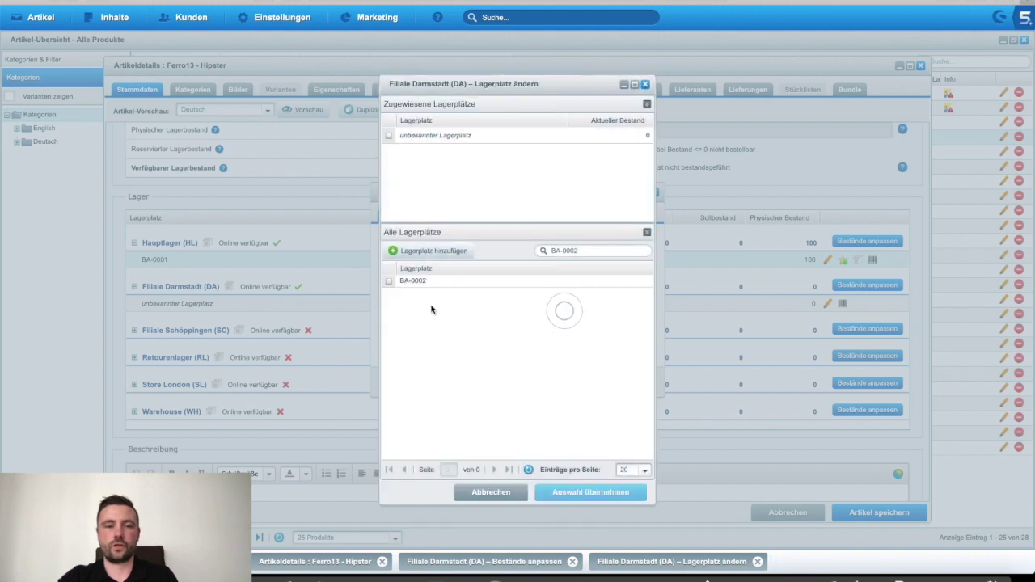
click(389, 282)
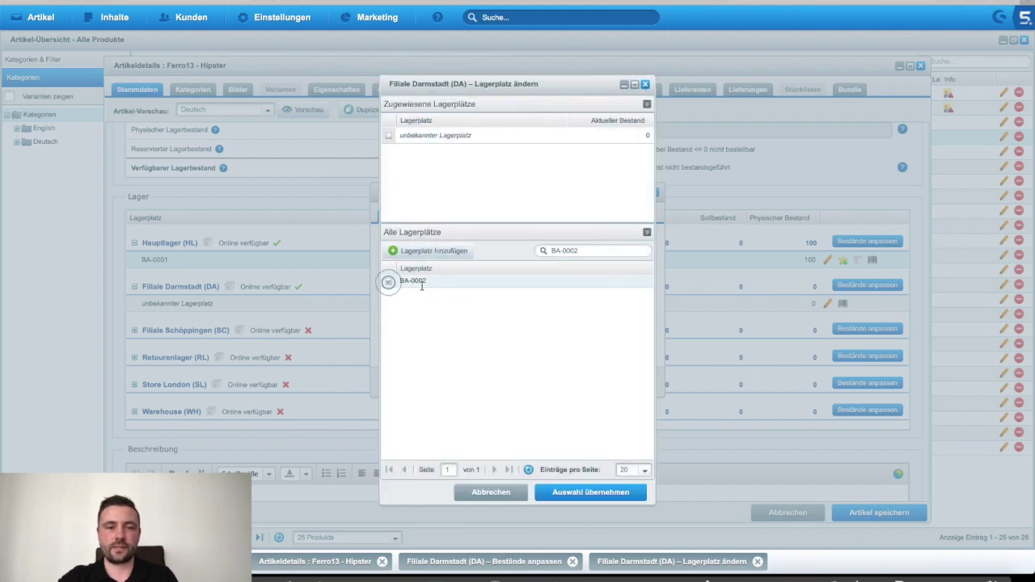
click(579, 490)
Step: Save the 13-unit entry with comment Inventur, bringing total stock to 113
click(644, 306)
click(517, 321)
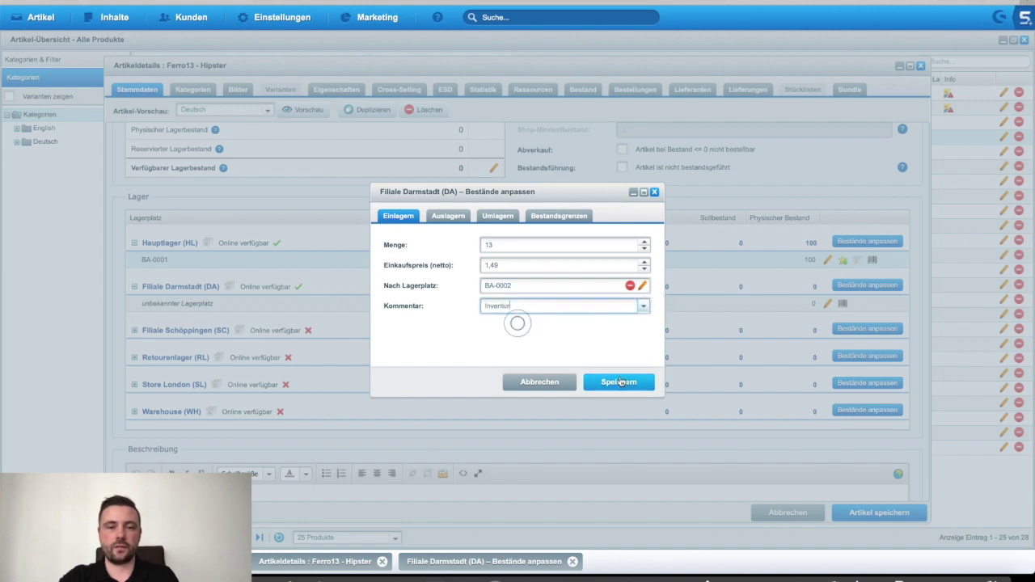
click(616, 379)
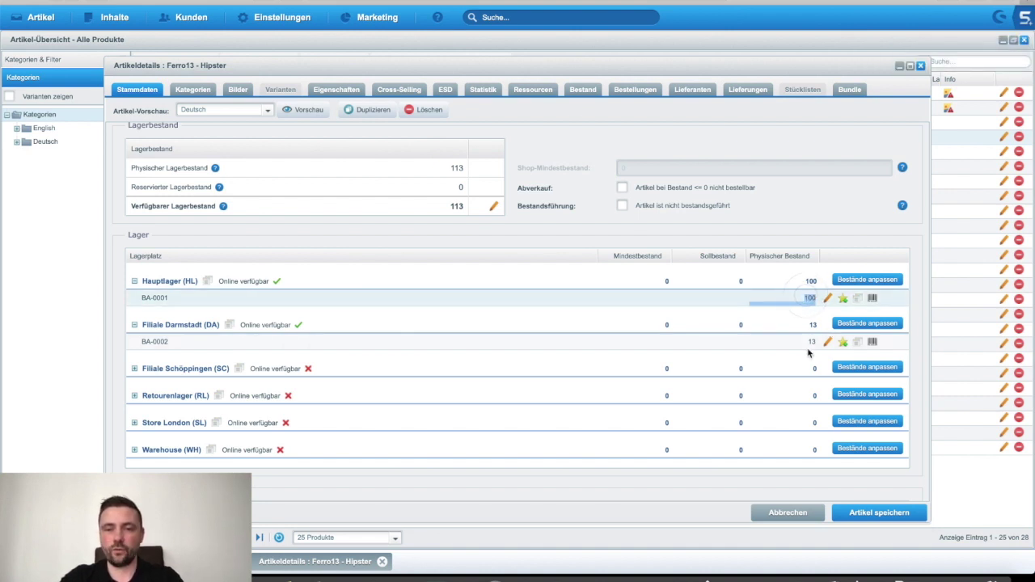
Step: Open the article's Bestand stock history
click(808, 342)
click(449, 168)
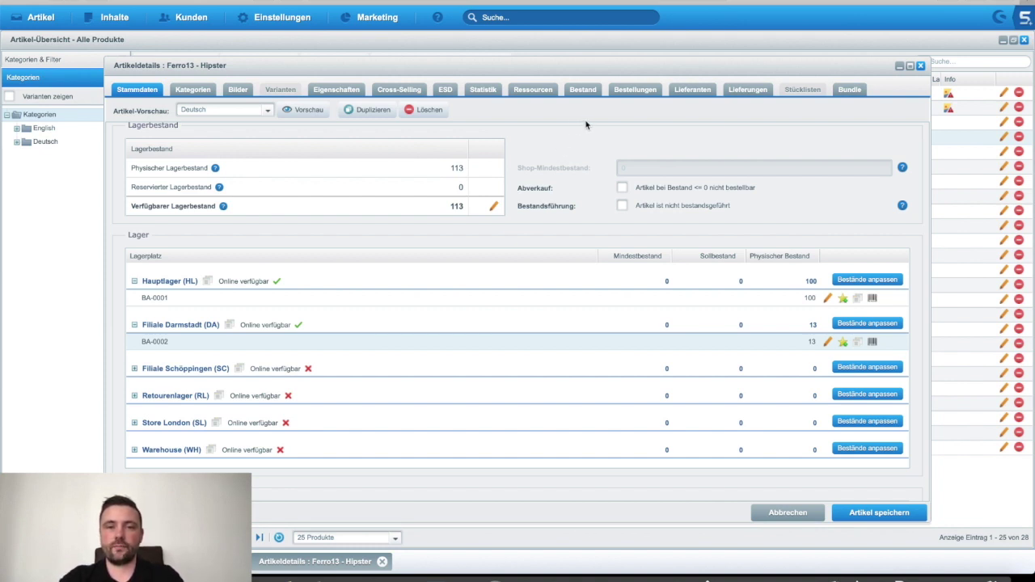
click(582, 89)
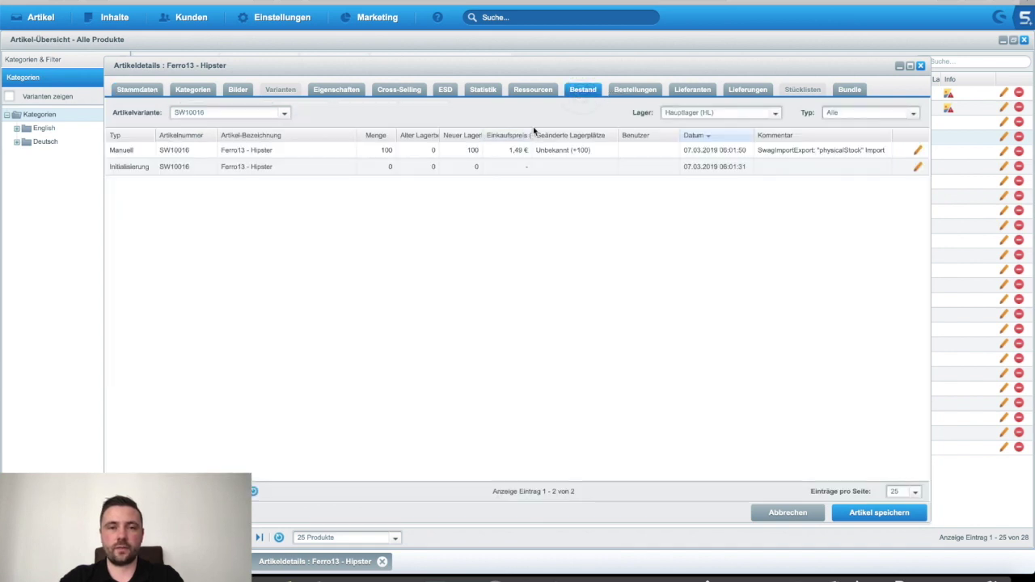
click(366, 152)
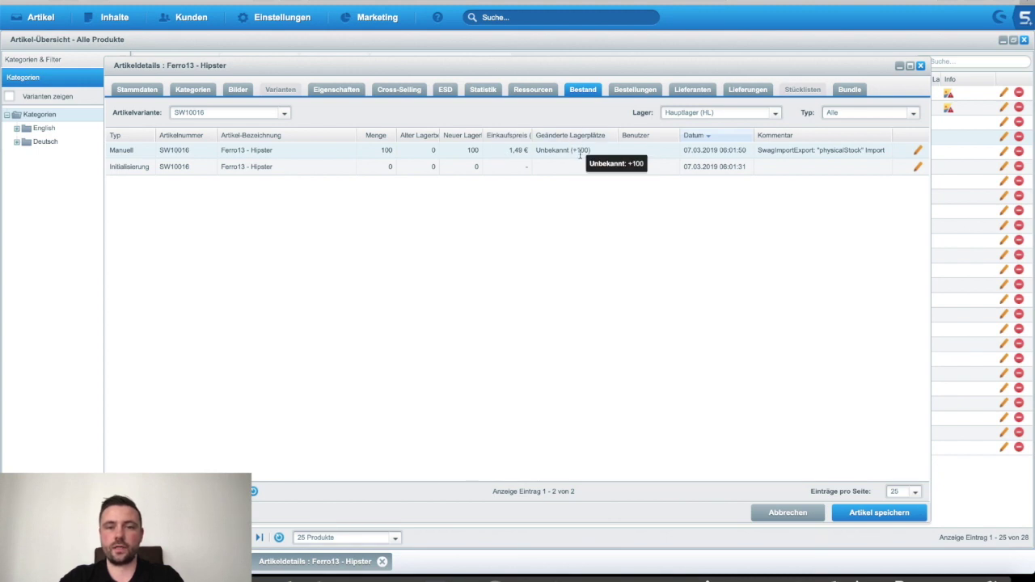
Step: Cancel an edit of the first stock entry's purchase price, then show the article's orders (none found)
double_click(825, 150)
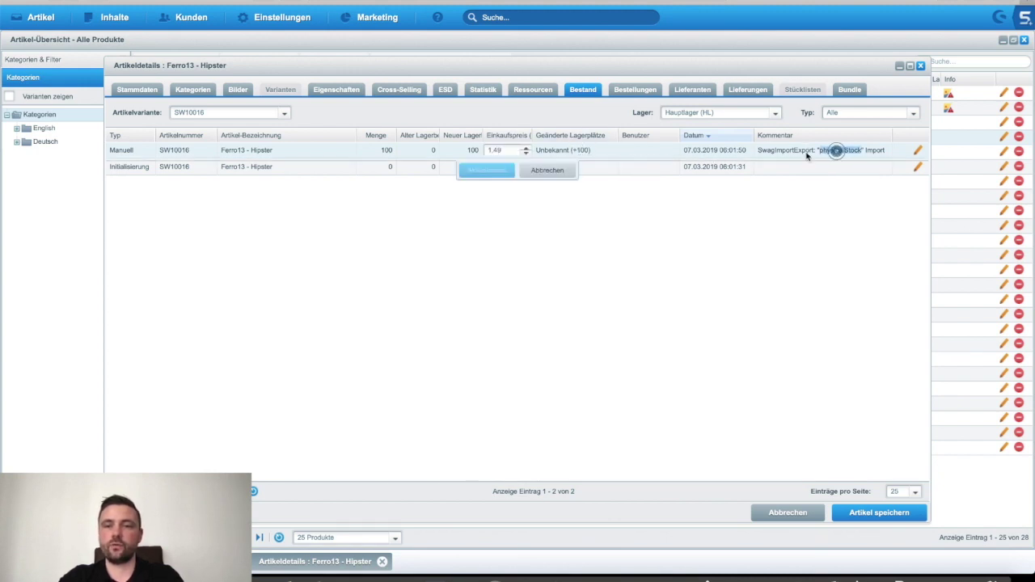
click(552, 170)
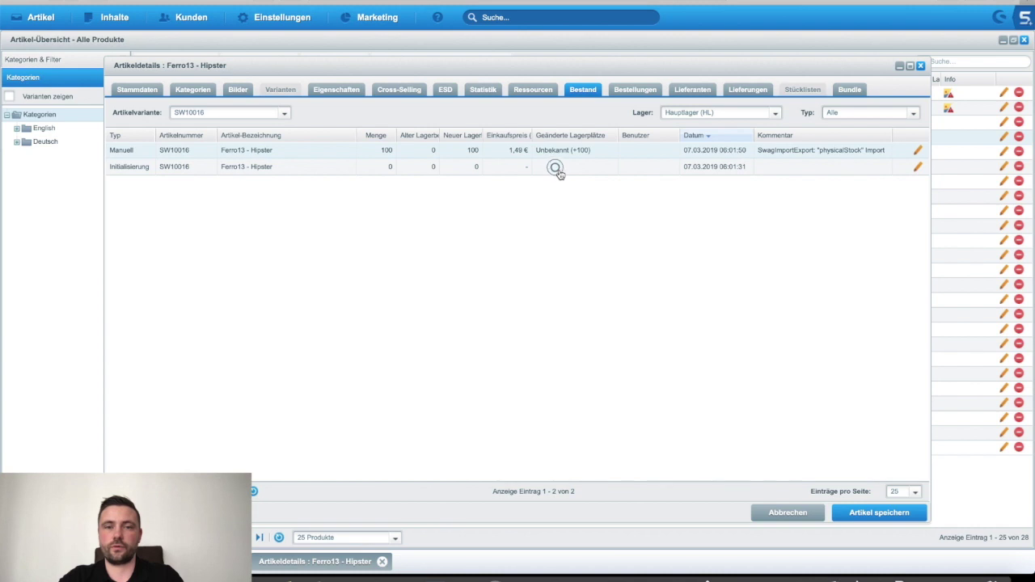
click(647, 92)
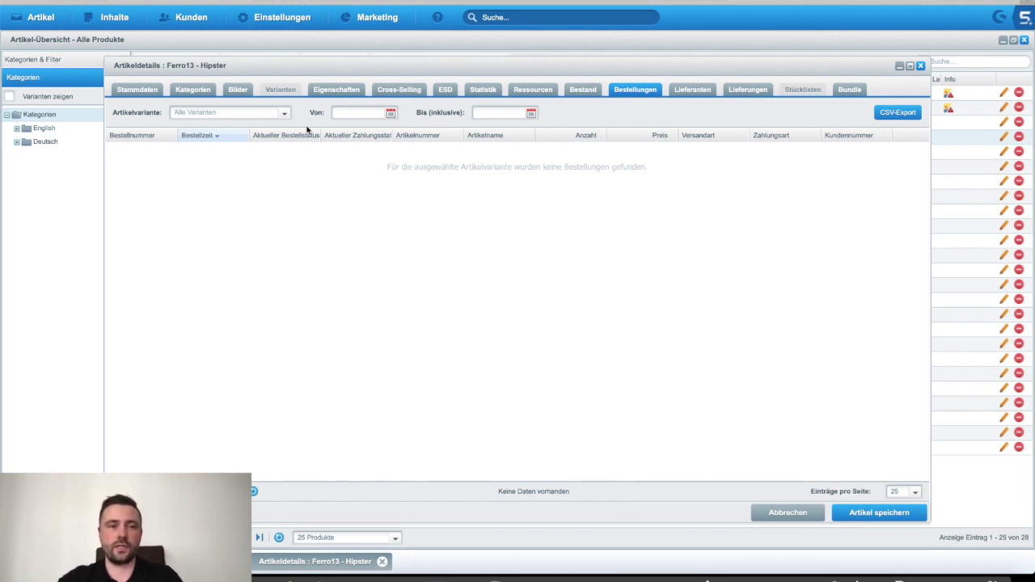
Step: Check the Artikelvariante list, then open the Lieferanten tab and edit the Food Company entry
click(284, 113)
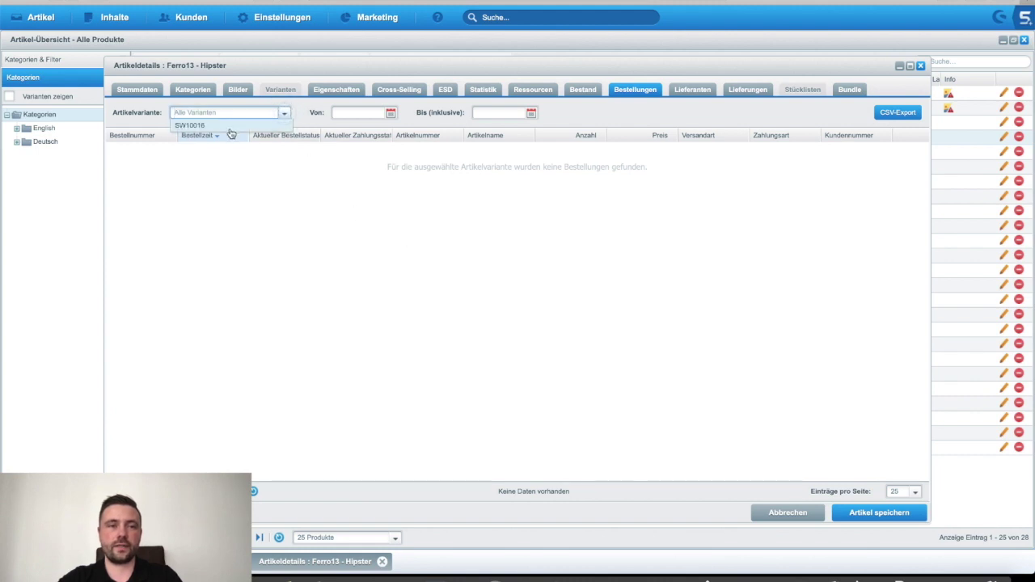
click(213, 174)
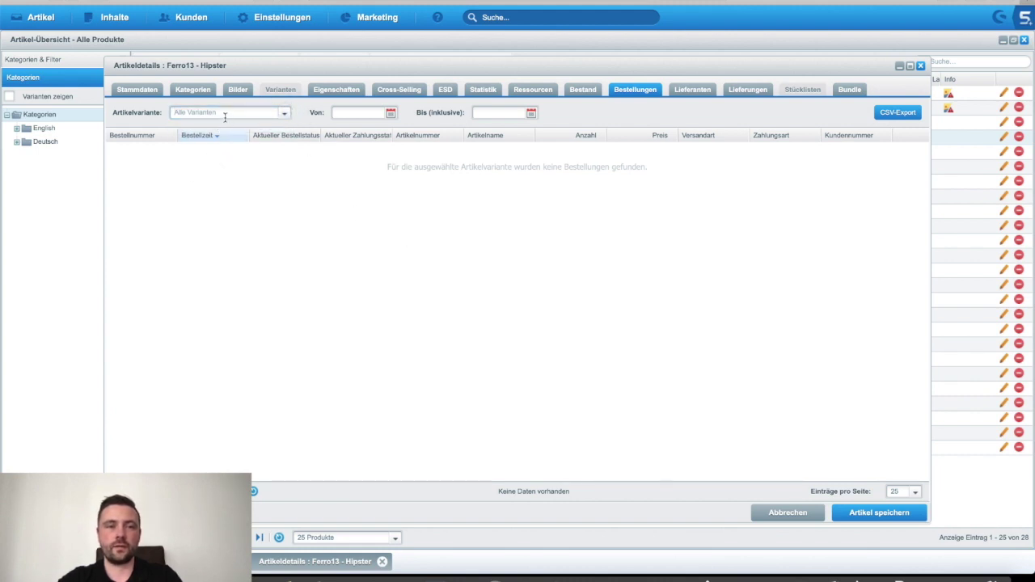
click(284, 115)
click(225, 197)
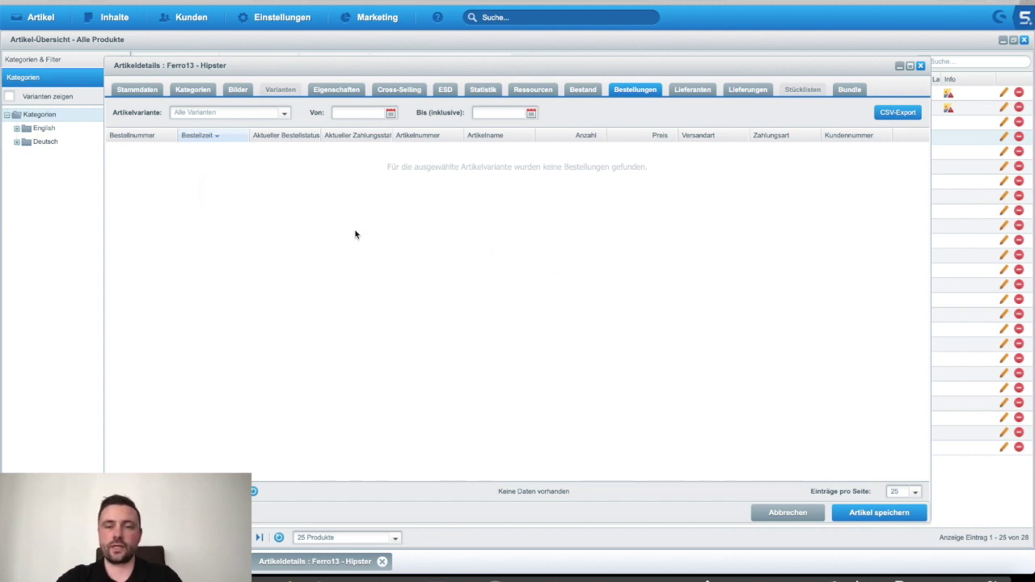
click(695, 92)
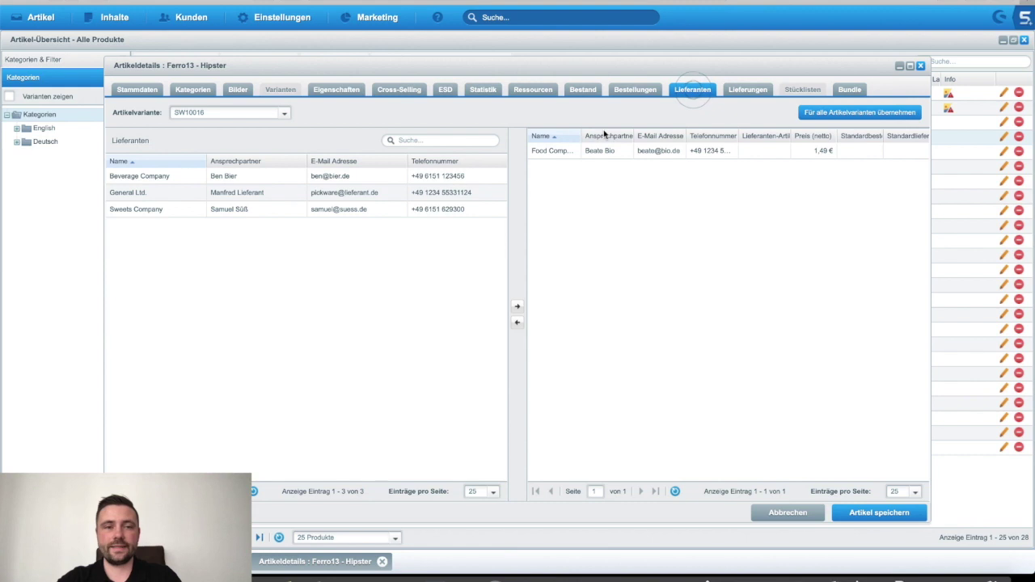
double_click(756, 151)
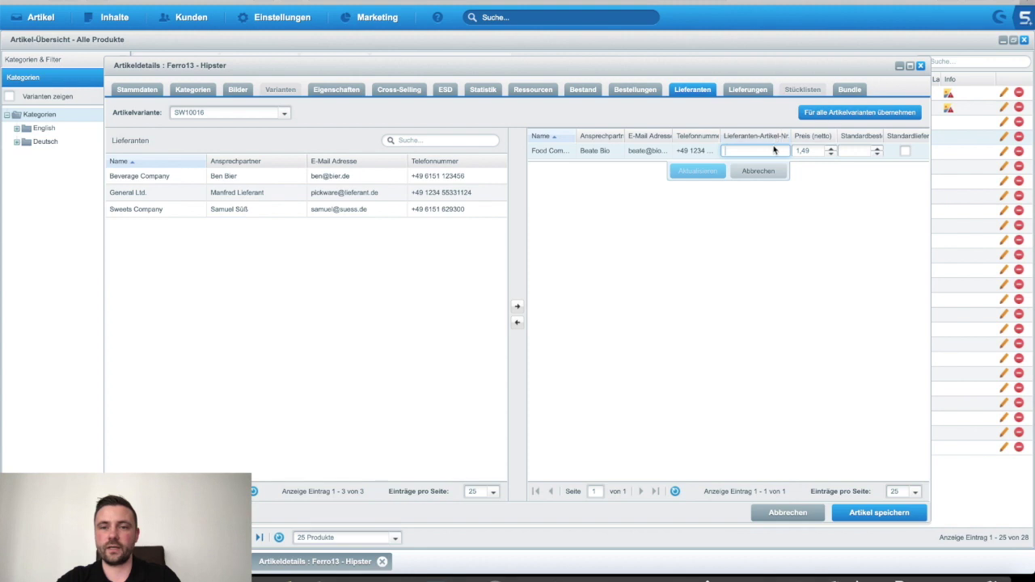
Step: Update the assigned supplier entry, making it default supplier with order quantity 27
text(bc)
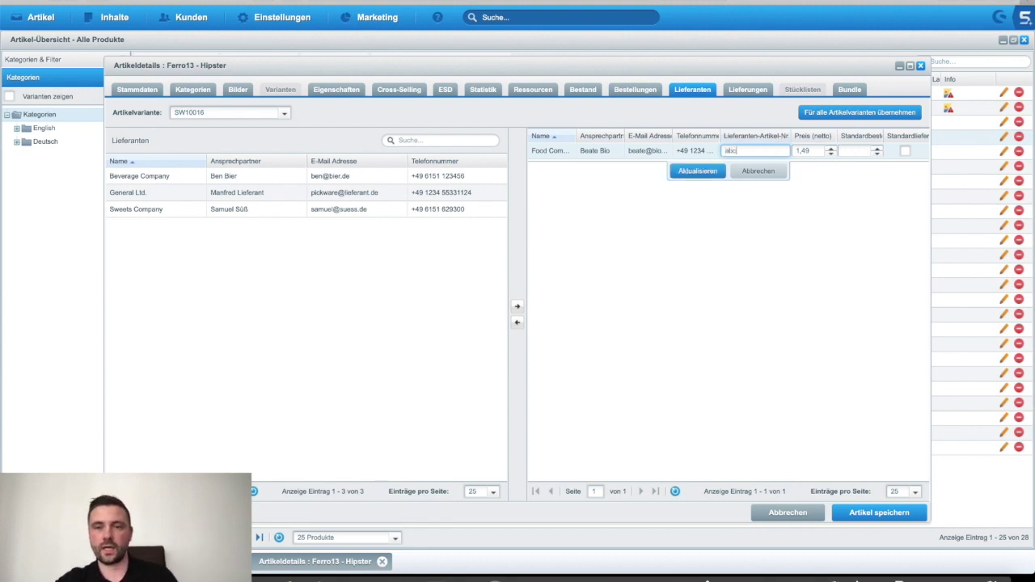
click(857, 152)
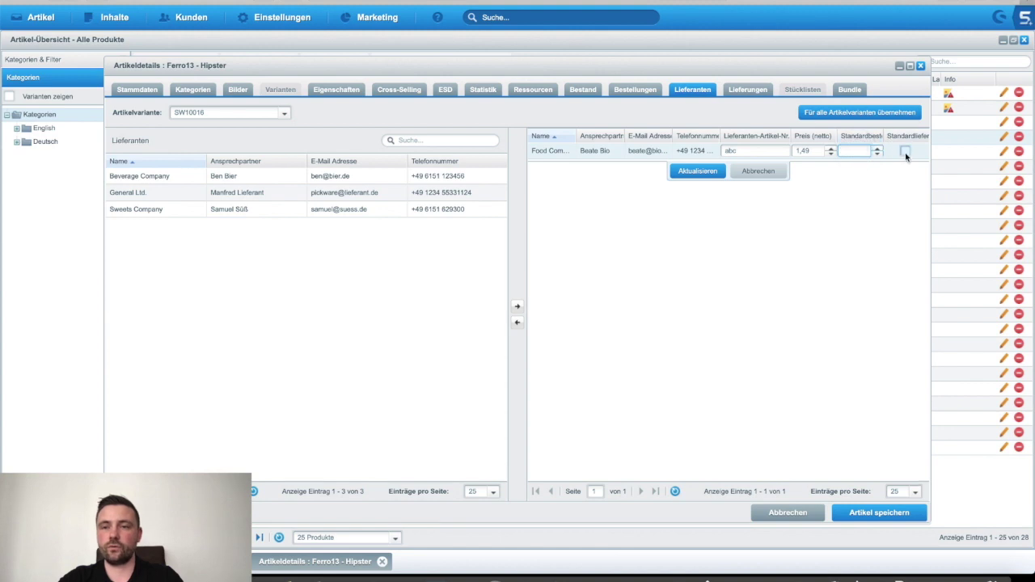
click(904, 151)
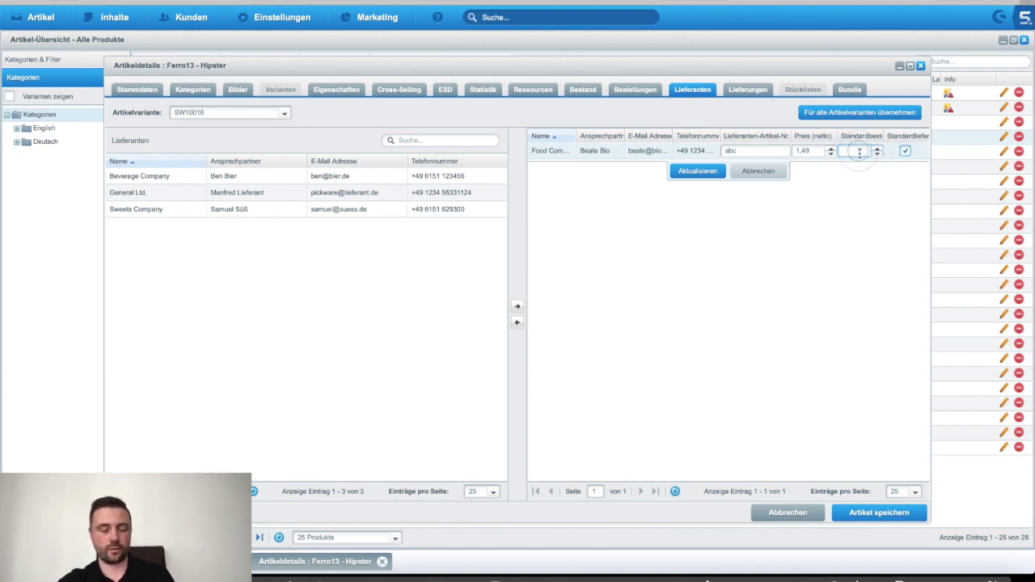
text(27)
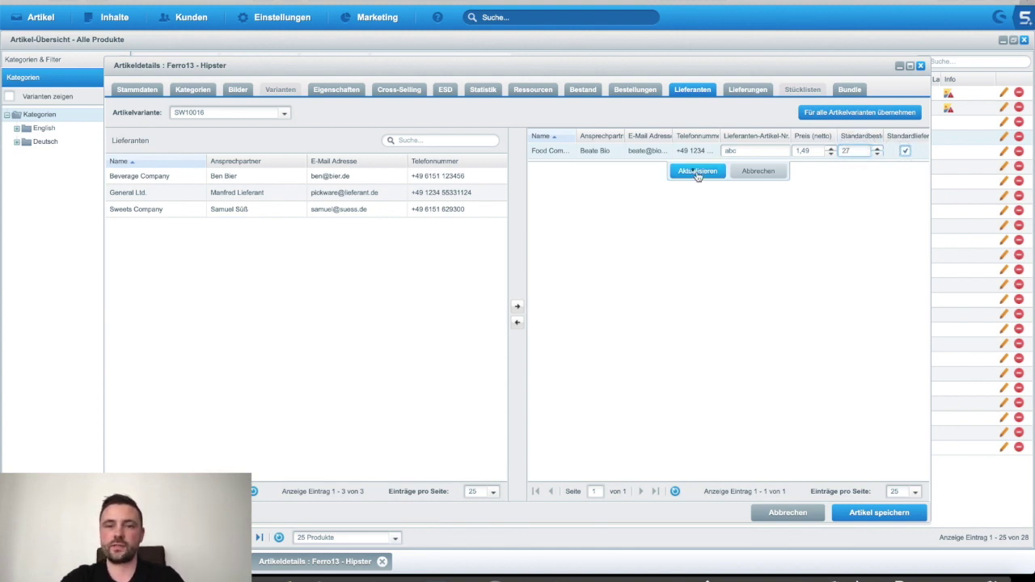
click(697, 170)
Step: Add General Ltd. as a second supplier with article number bcd, price 1,68 € and order quantity 25
click(517, 306)
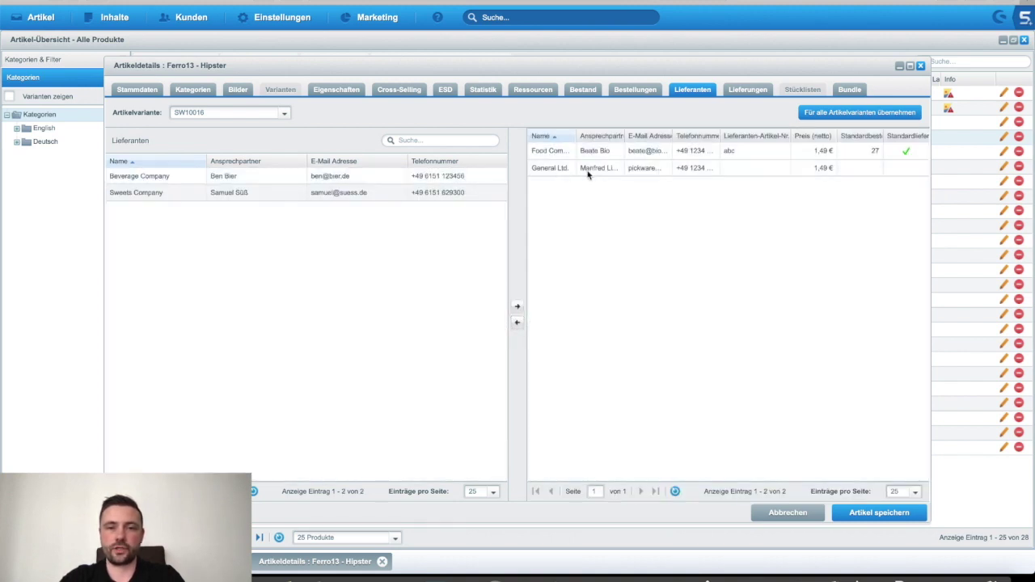
double_click(736, 172)
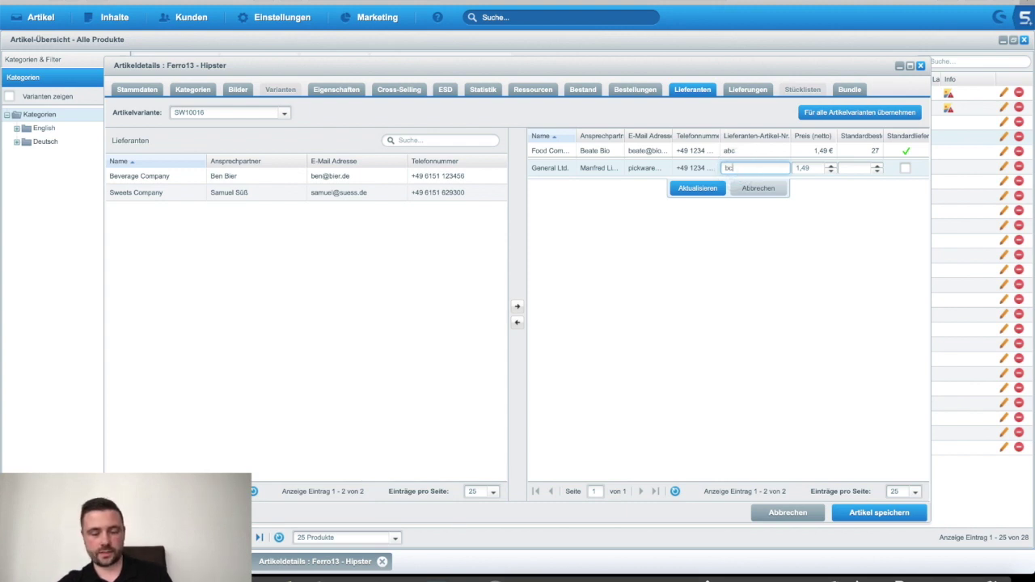
click(808, 168)
text(1)
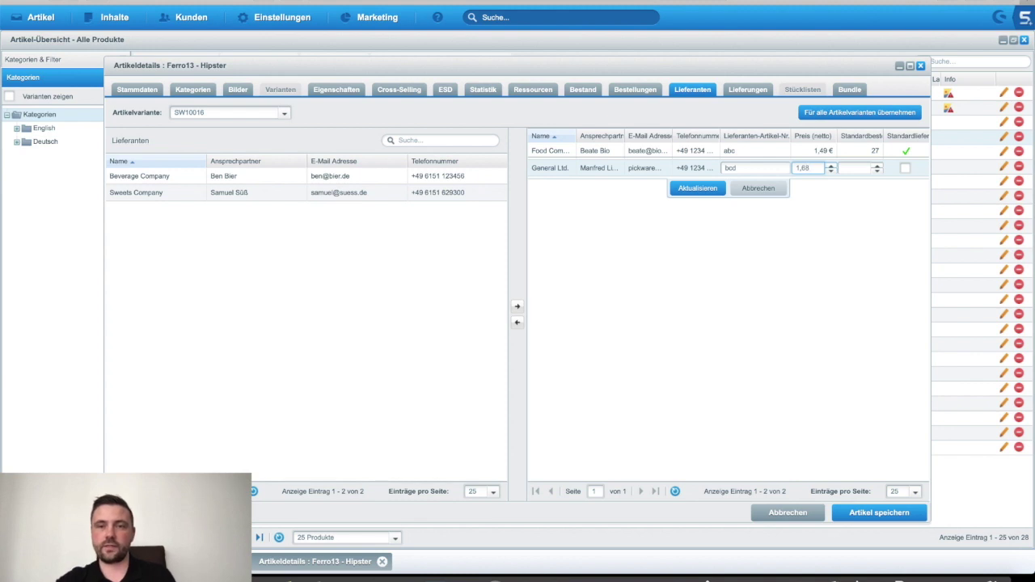
click(848, 168)
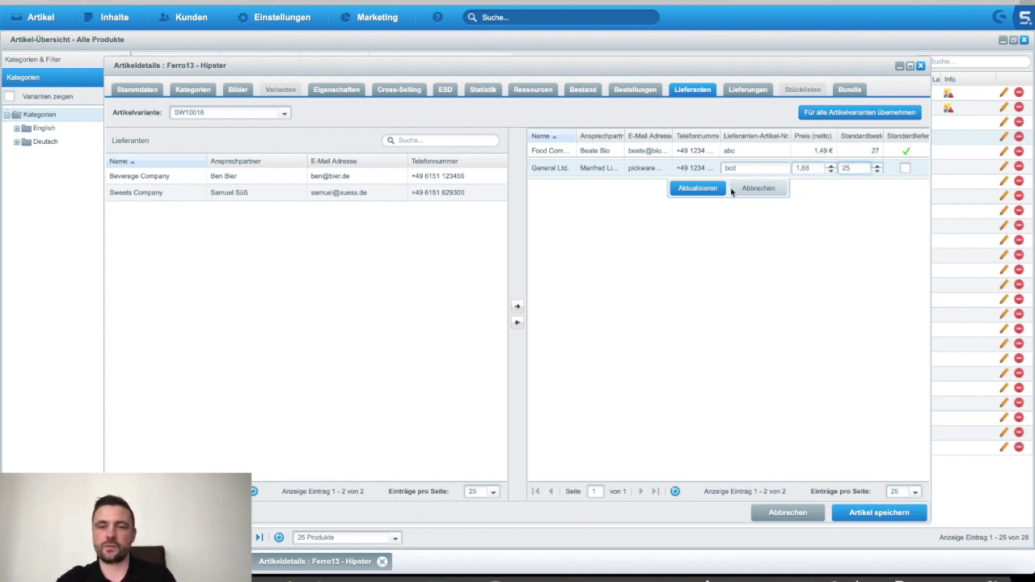
click(697, 188)
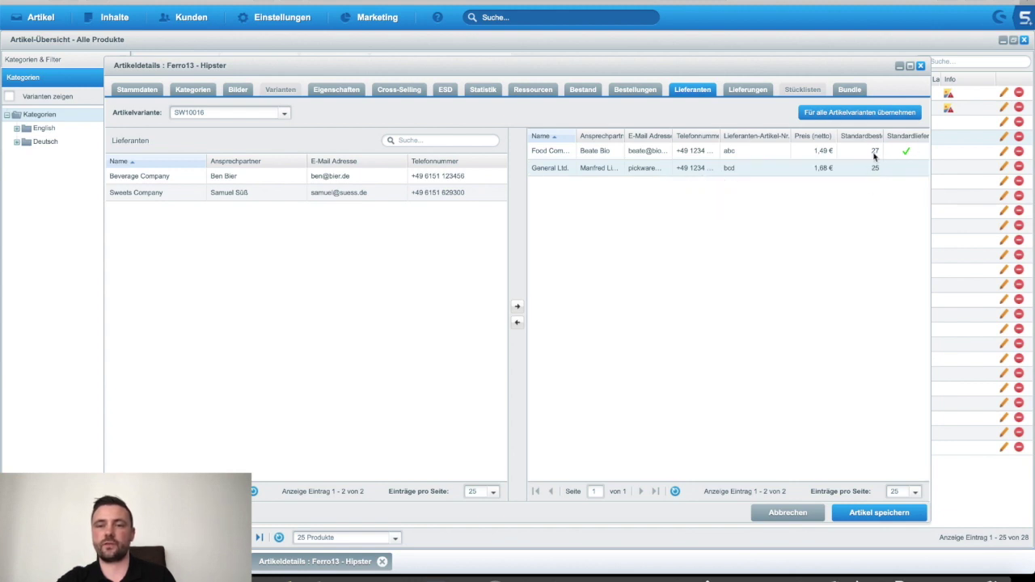
Step: Review the Food Company and General Ltd. supplier entries in the list
click(730, 208)
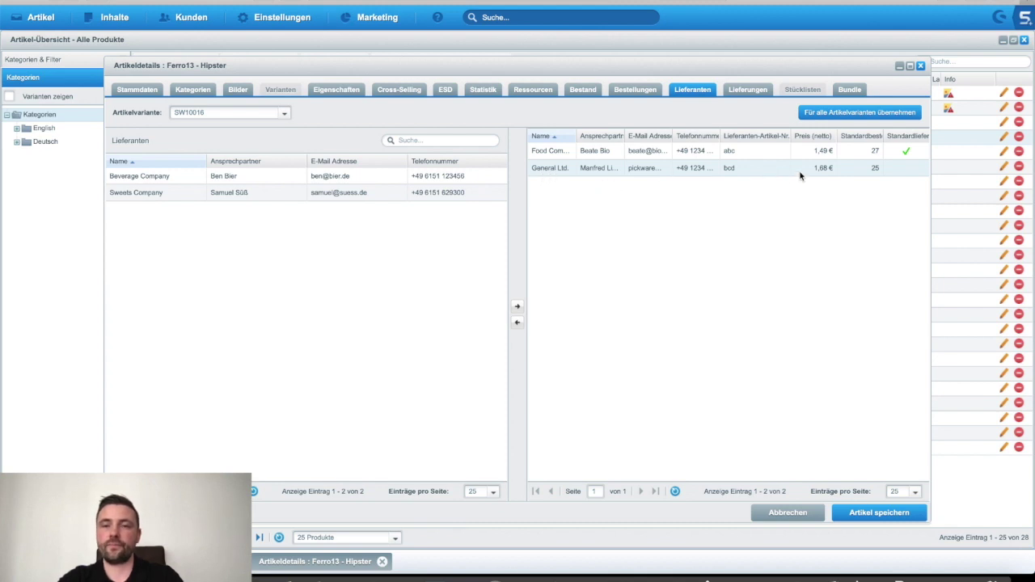
click(552, 151)
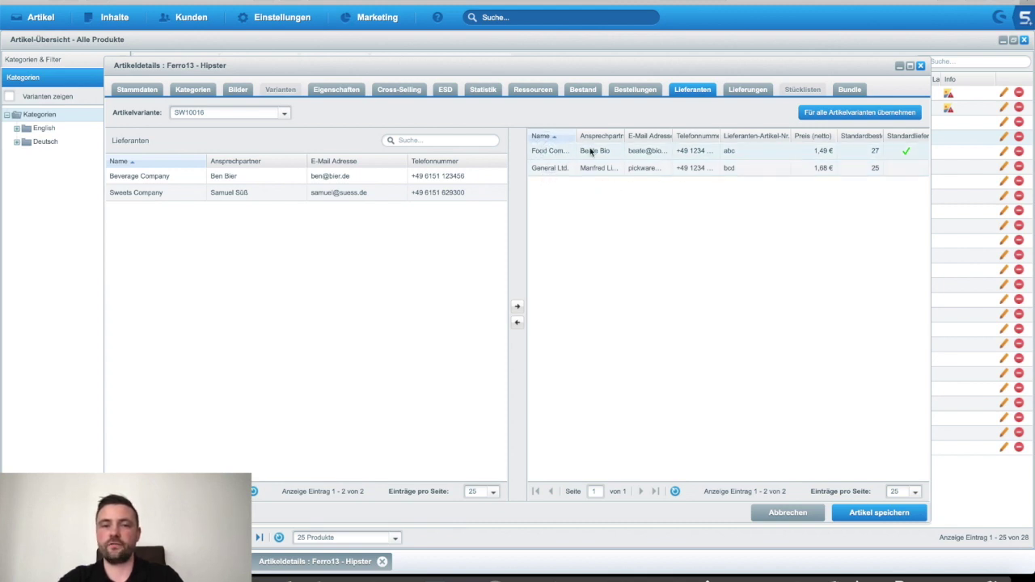
click(568, 172)
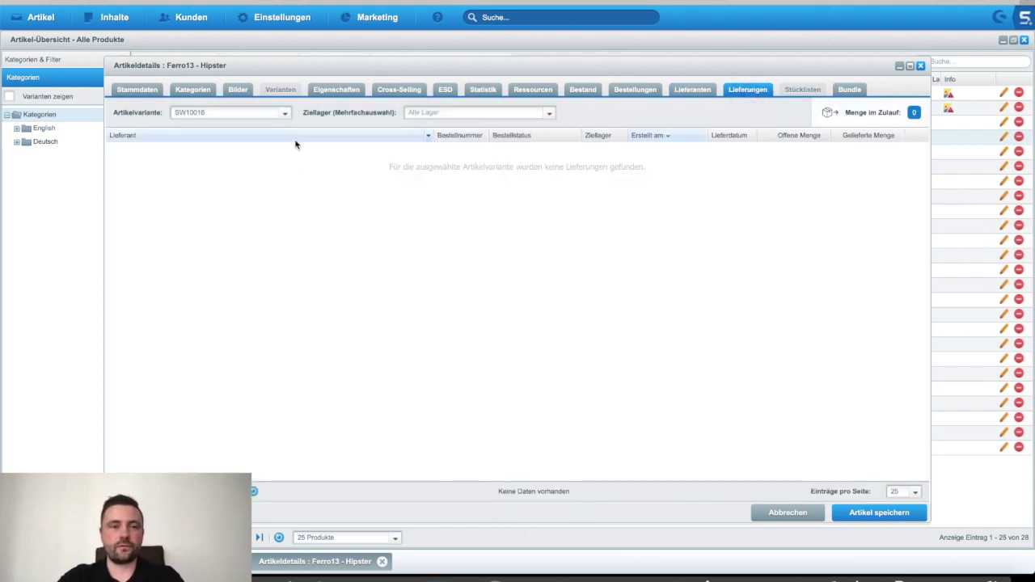
Step: Check the Artikelvariante and Ziellager lists without changes and return to Stammdaten
click(285, 113)
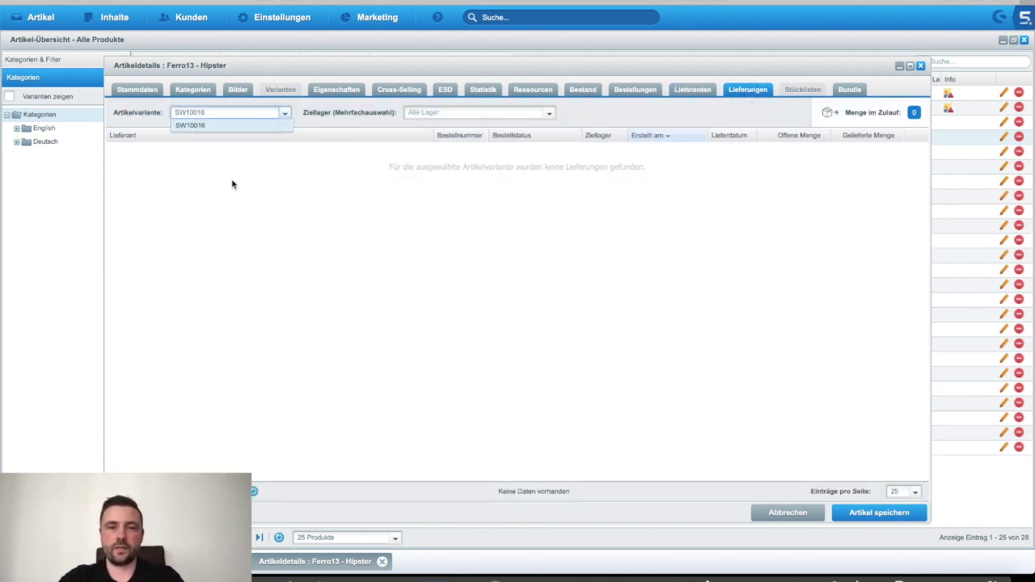
click(231, 180)
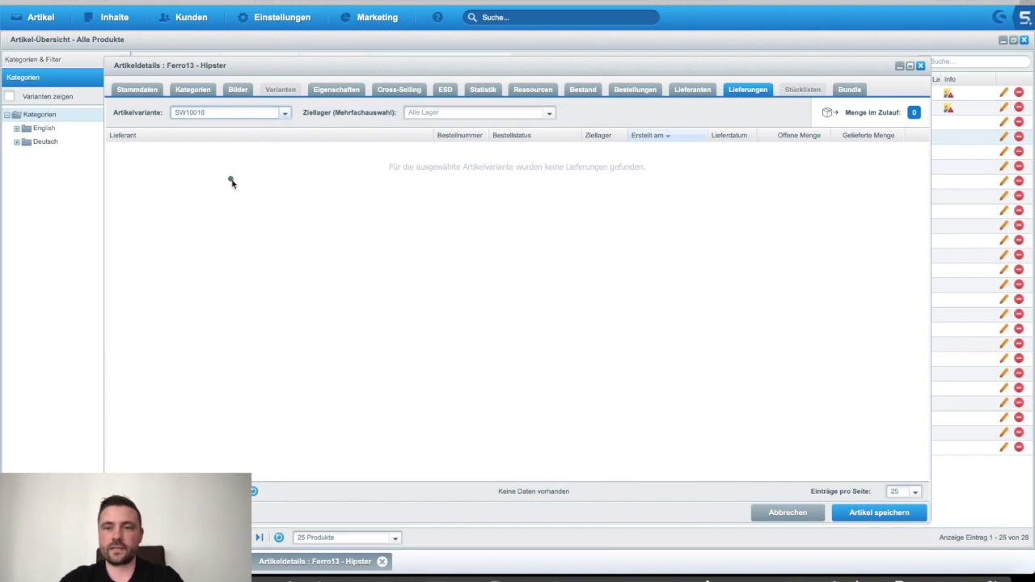
click(913, 112)
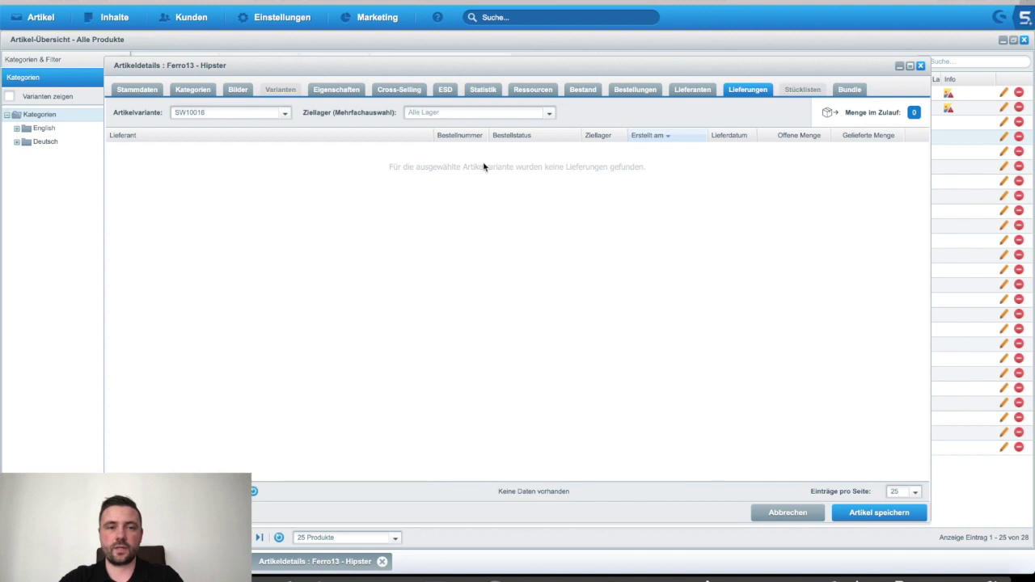
click(548, 113)
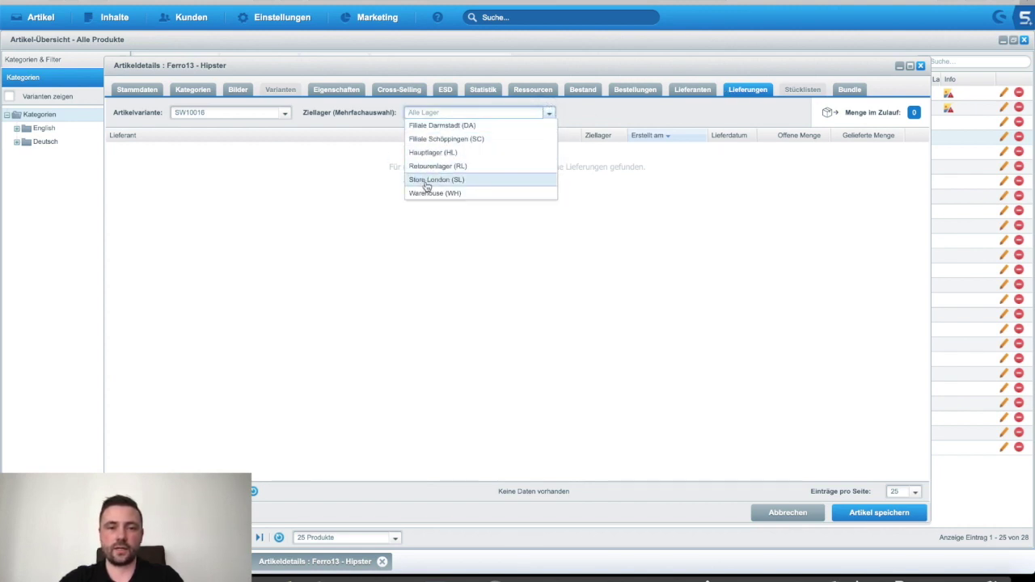
click(334, 180)
click(285, 113)
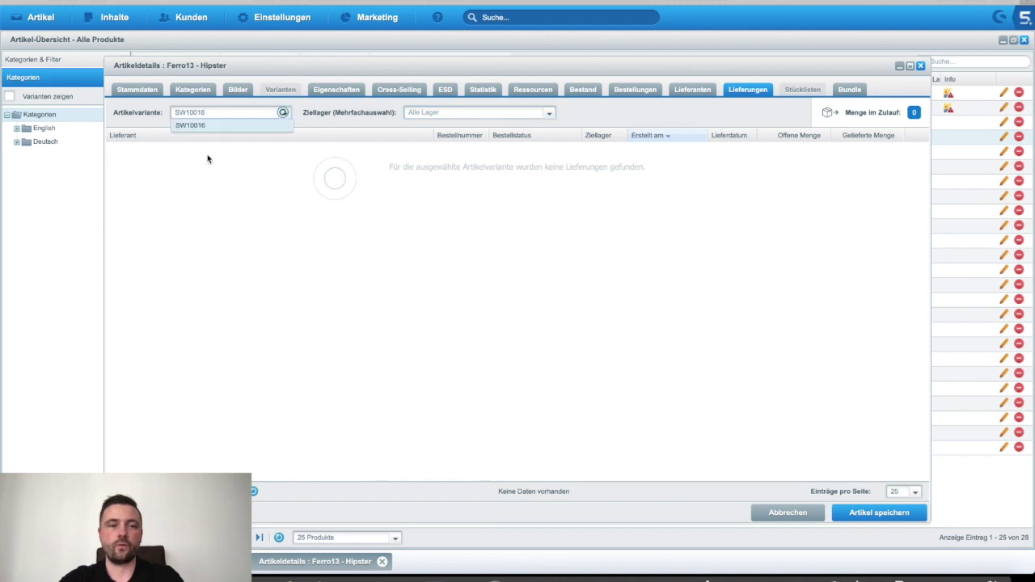
click(195, 197)
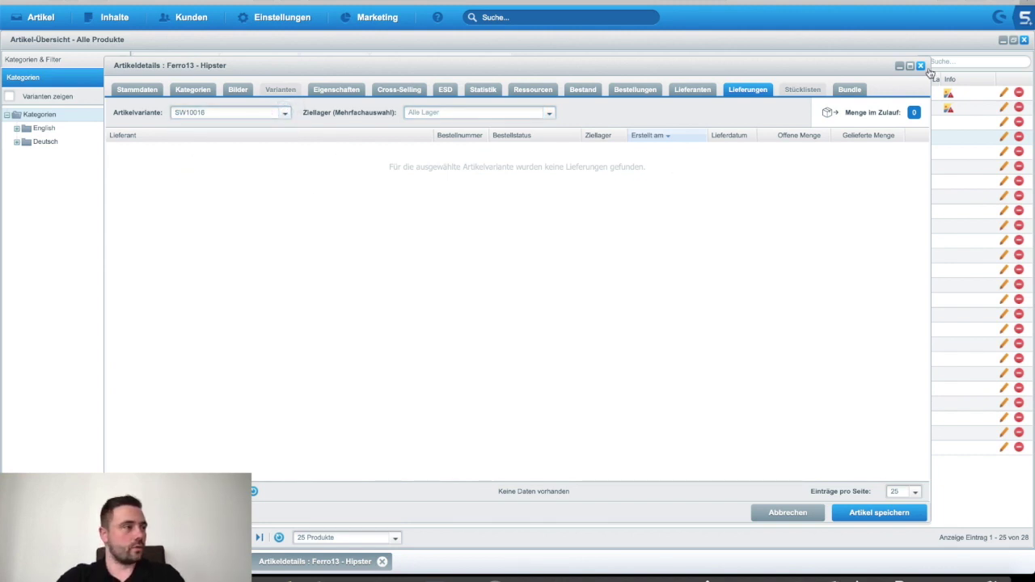
click(142, 89)
Step: Close the Ferro13 - Hipster article details and the article overview
scroll(144, 224, down, 4)
scroll(144, 224, down, 10)
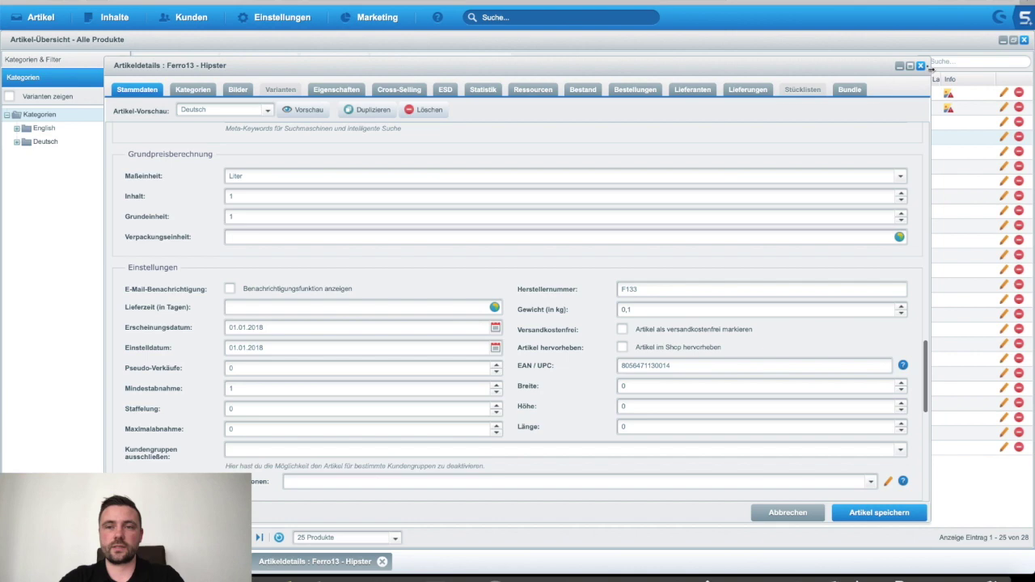
click(920, 65)
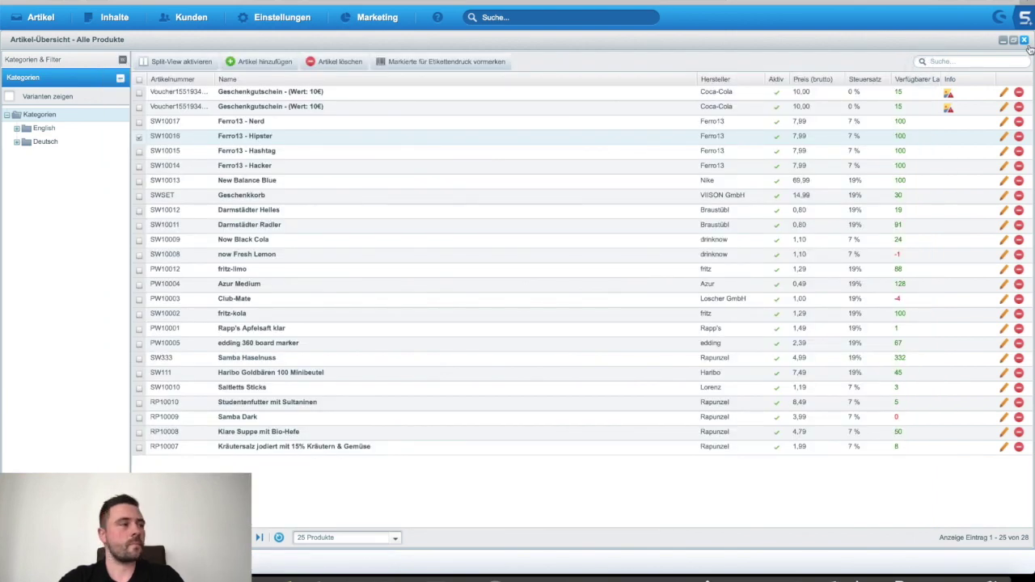
click(1023, 39)
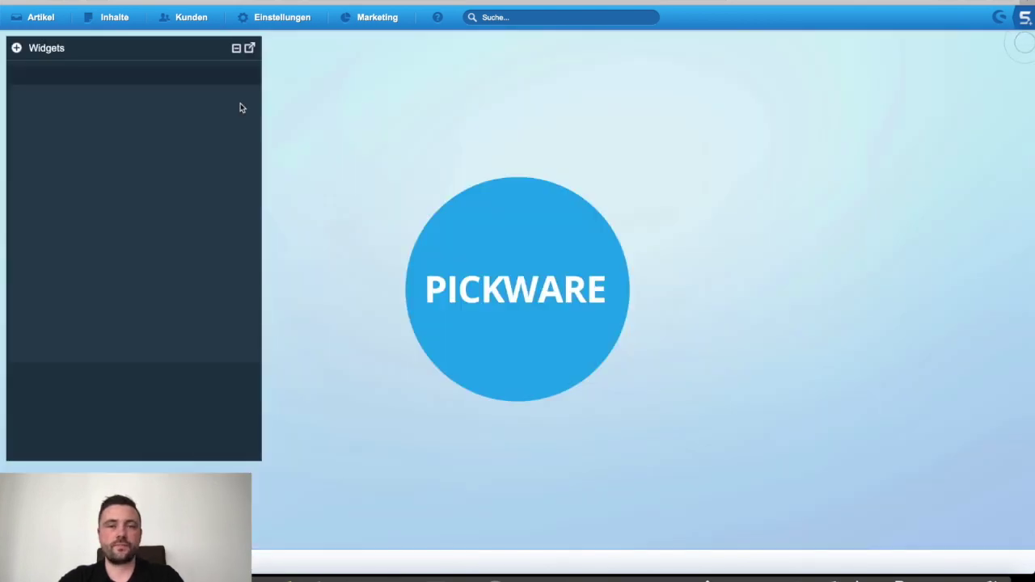
Step: Open order 20267 from the maximized orders list and tick its SW333 Samba Haselnuss position
click(204, 18)
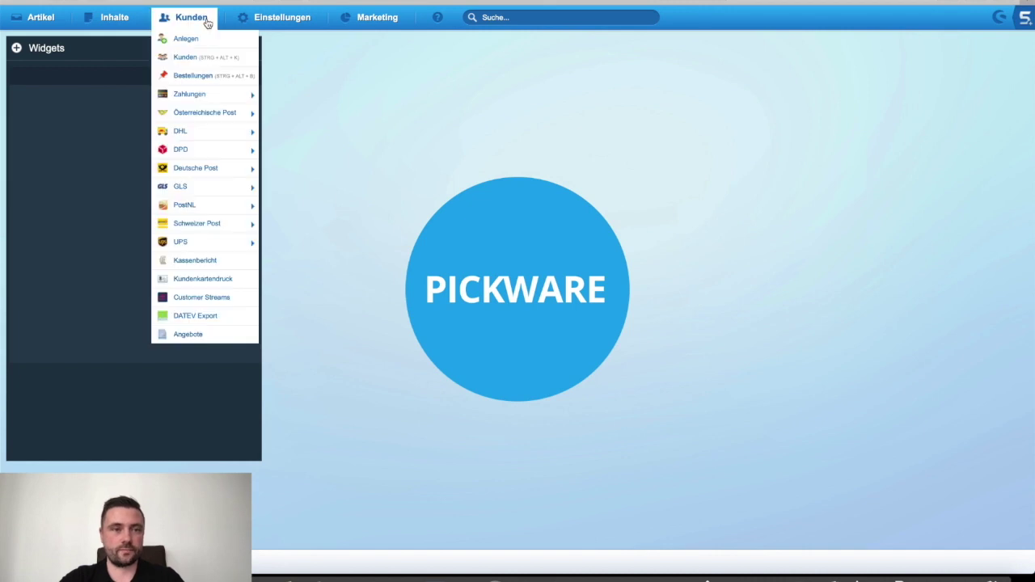
click(203, 76)
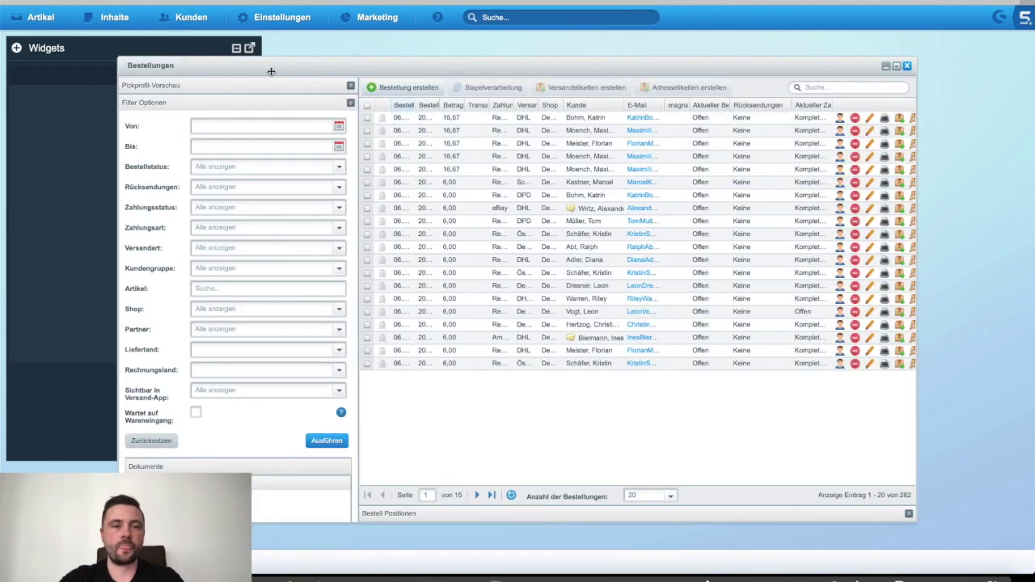
double_click(267, 65)
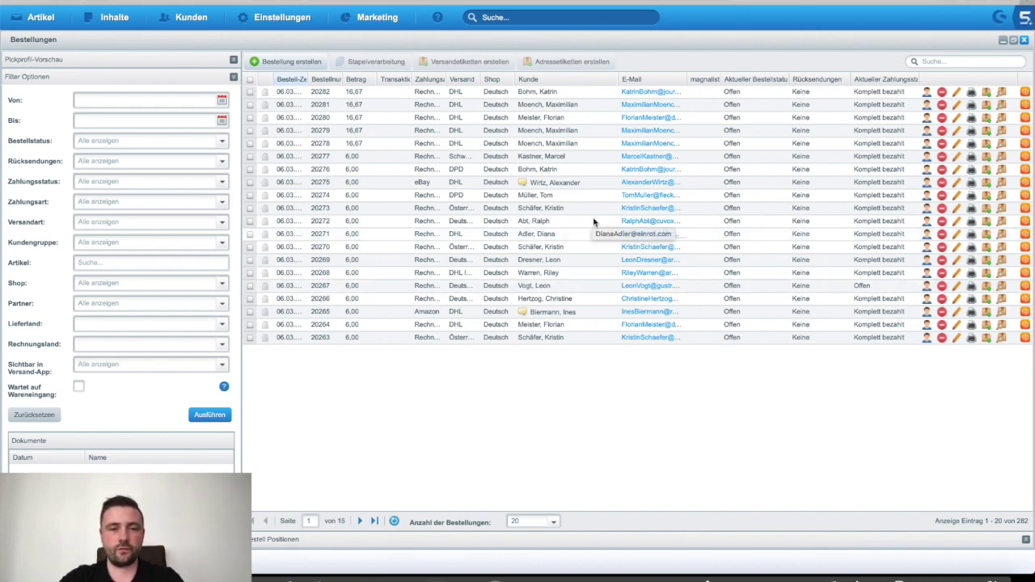
double_click(566, 285)
drag(241, 136, 303, 131)
click(303, 132)
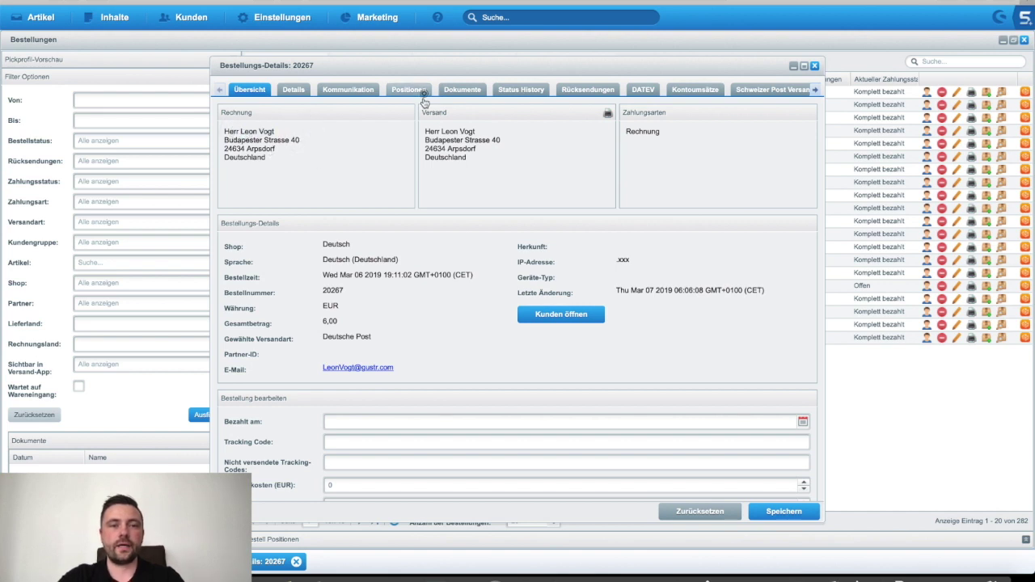
click(422, 93)
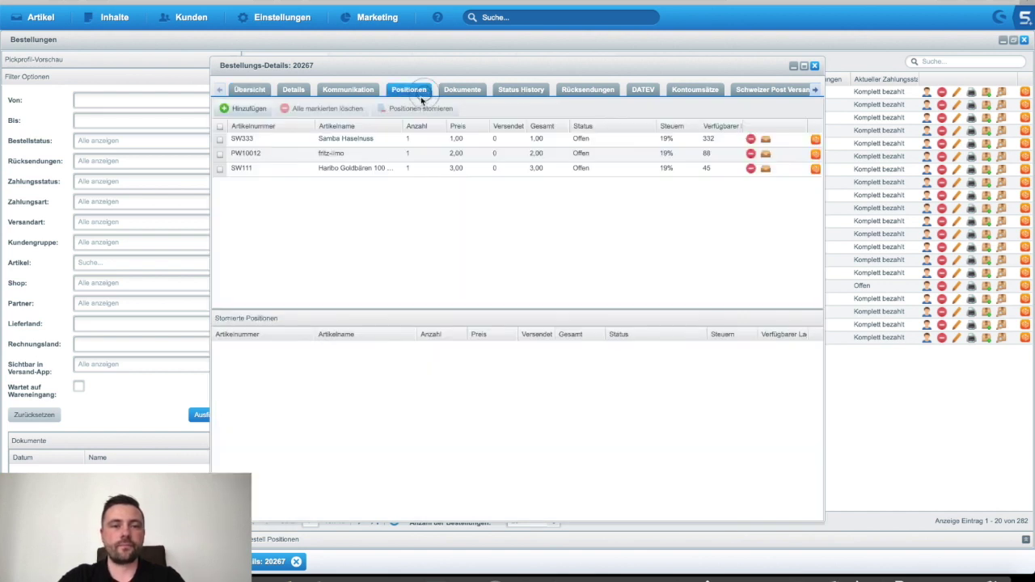
click(320, 141)
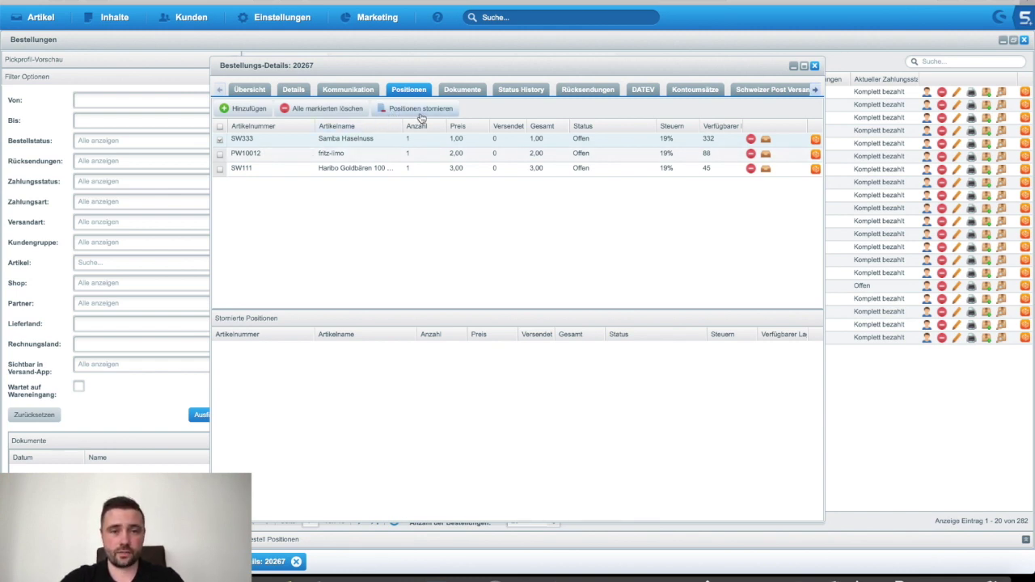
Step: Start cancelling the marked position and confirm the Samba Haselnuss cancellation quantities
click(421, 109)
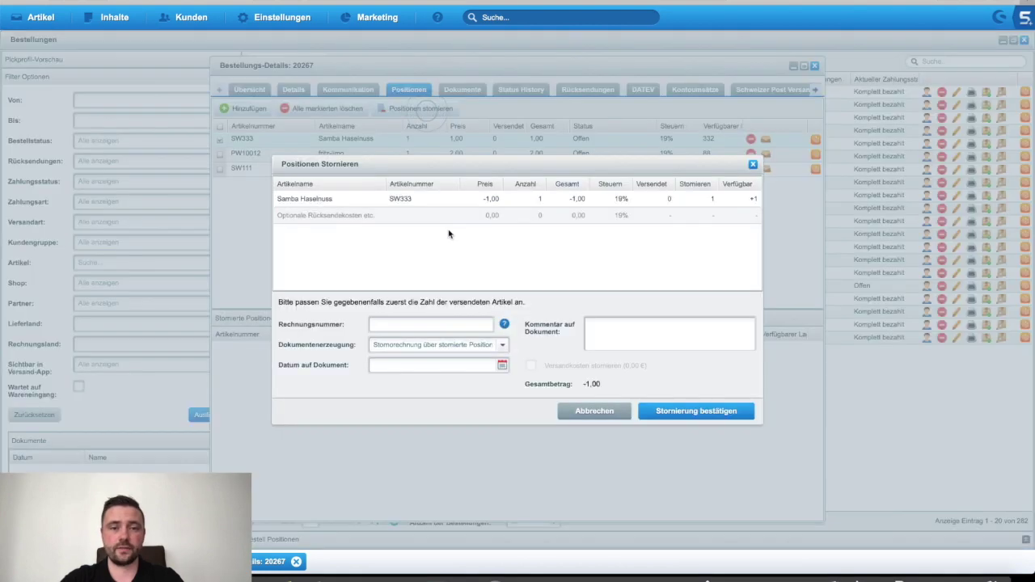
click(414, 324)
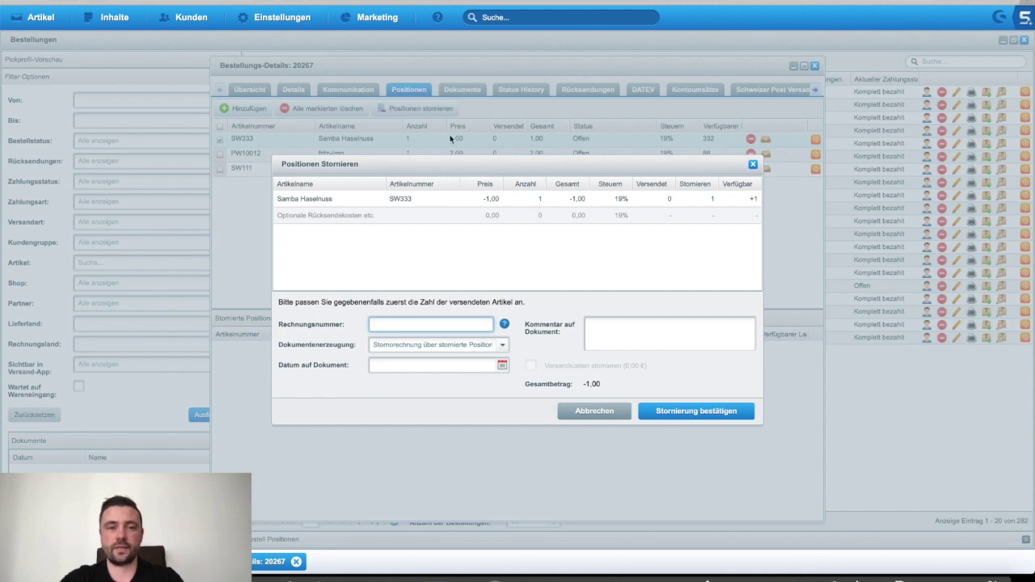
double_click(526, 200)
key(Tab)
key(Tab)
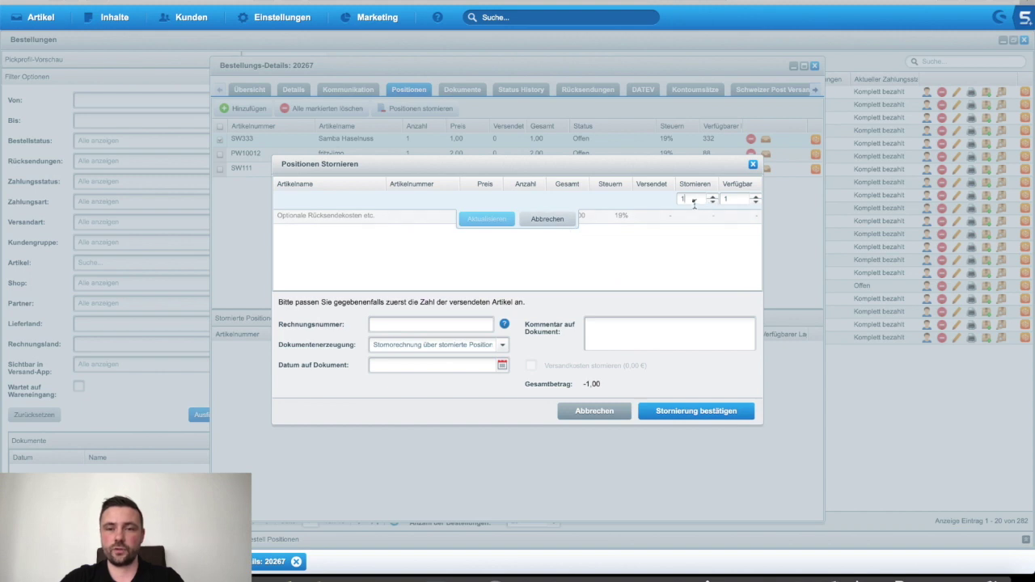
click(569, 225)
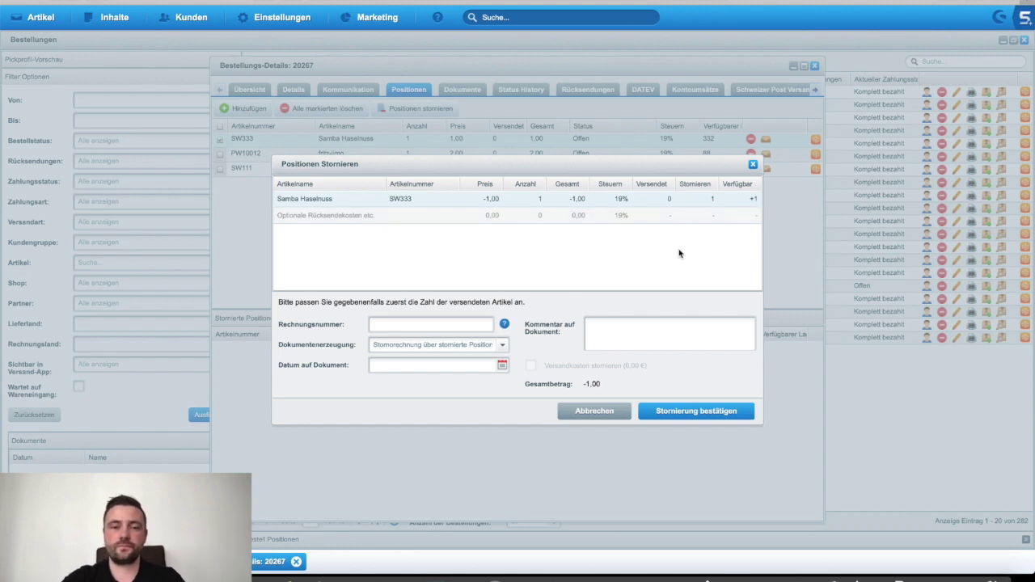
Step: Date the document 7 March 2019, choose 'Stornorechnung über stornierte Positionen', and confirm the cancellation
click(445, 326)
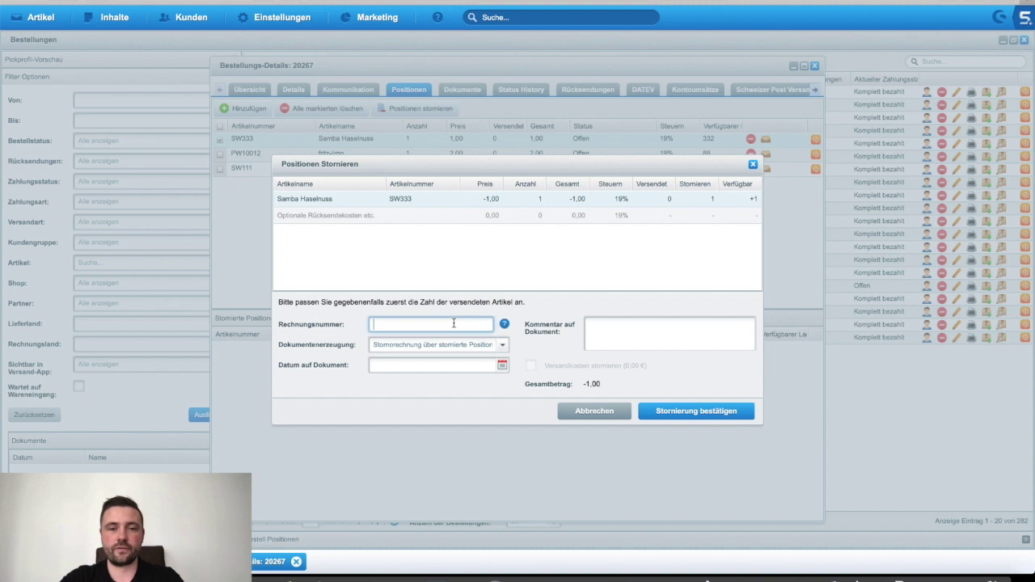
click(503, 366)
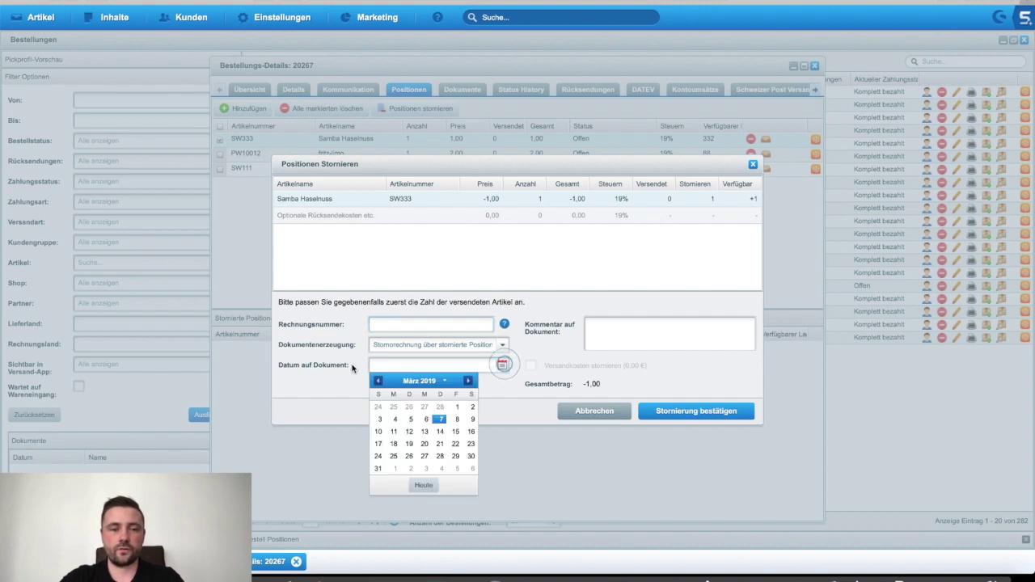
click(437, 420)
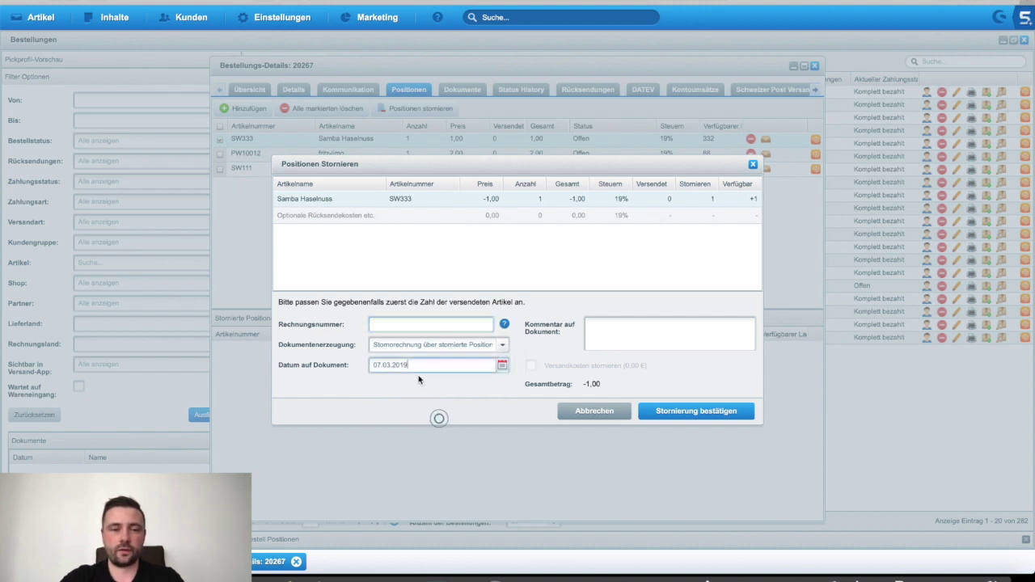
click(502, 345)
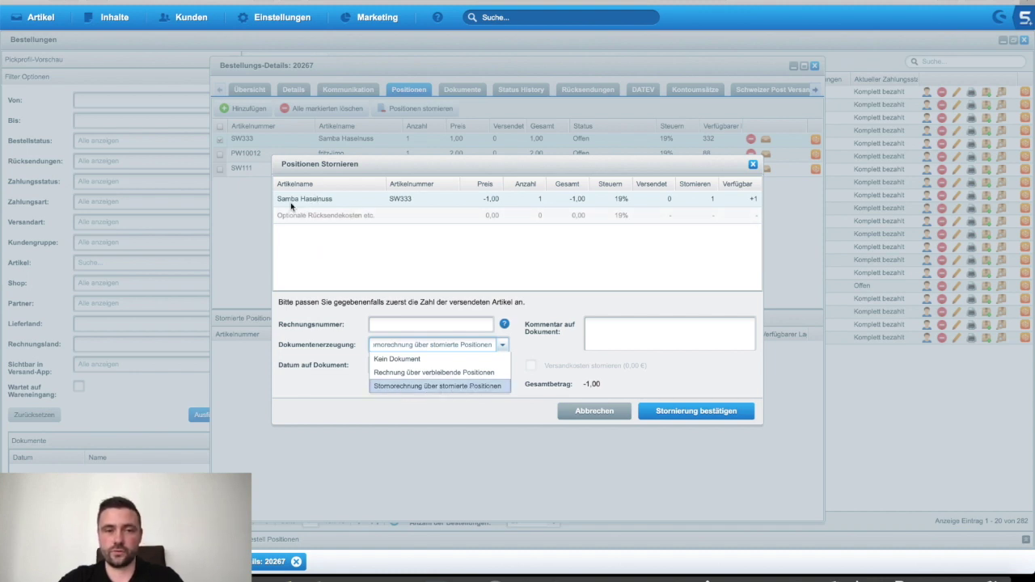
click(490, 387)
click(664, 336)
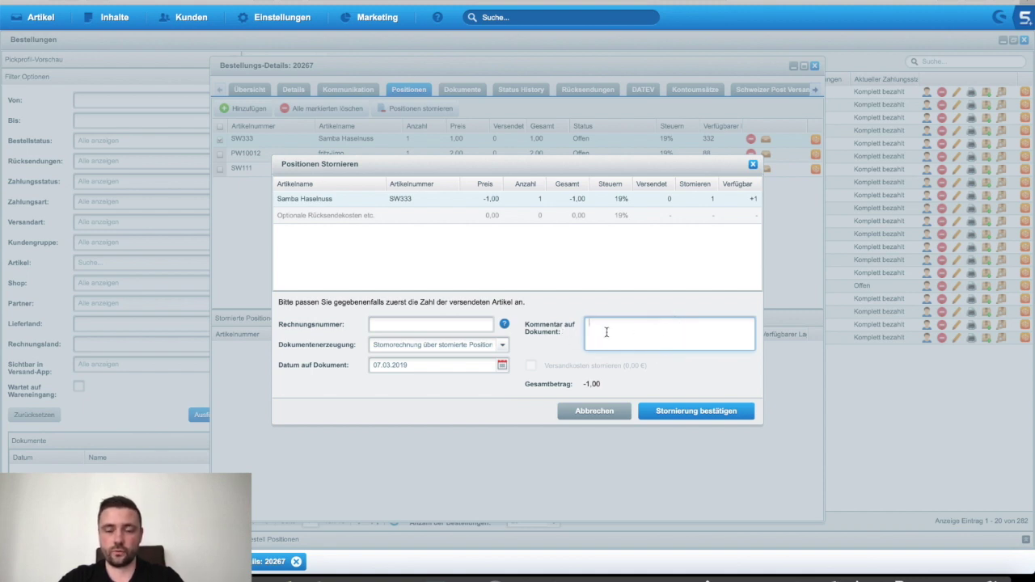
click(702, 414)
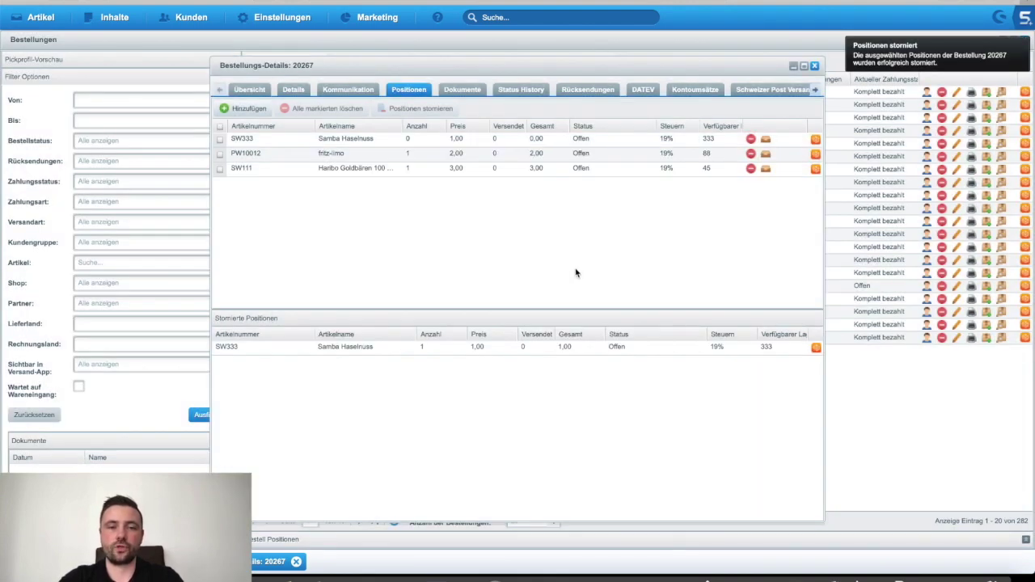
click(383, 346)
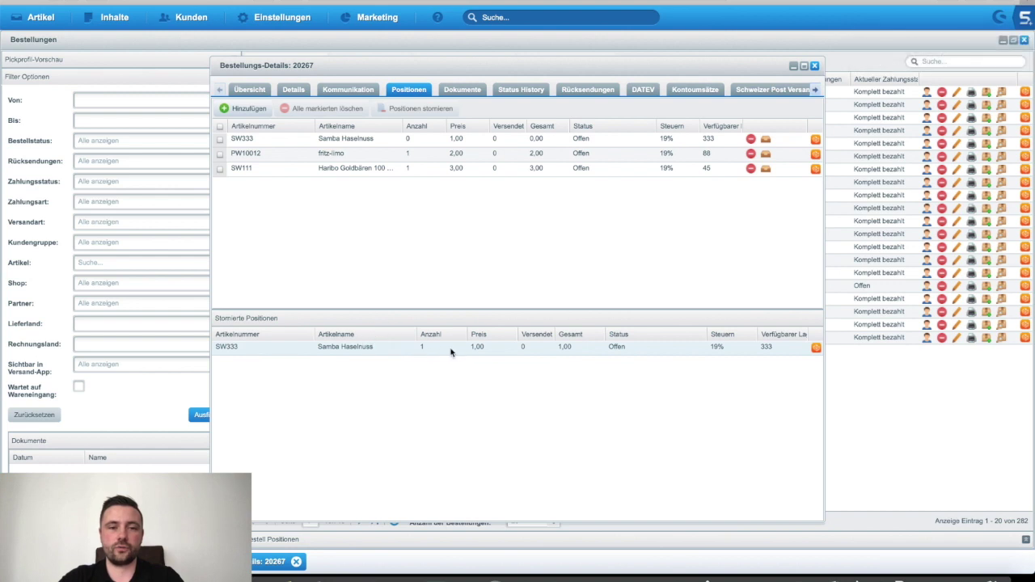
Step: Open Stornorechnung 00030001 from order 20267's Dokumente tab
click(422, 139)
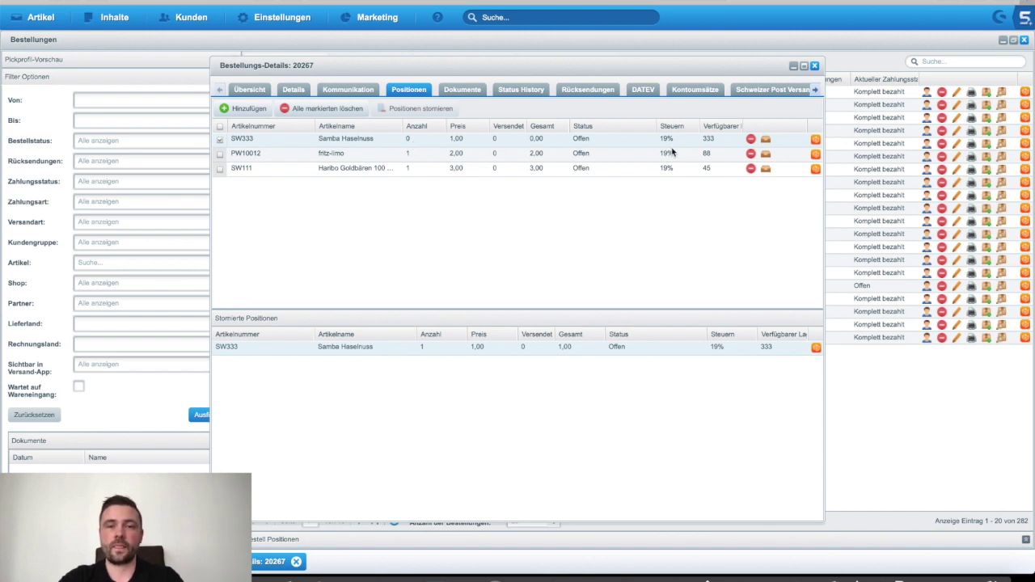
click(466, 90)
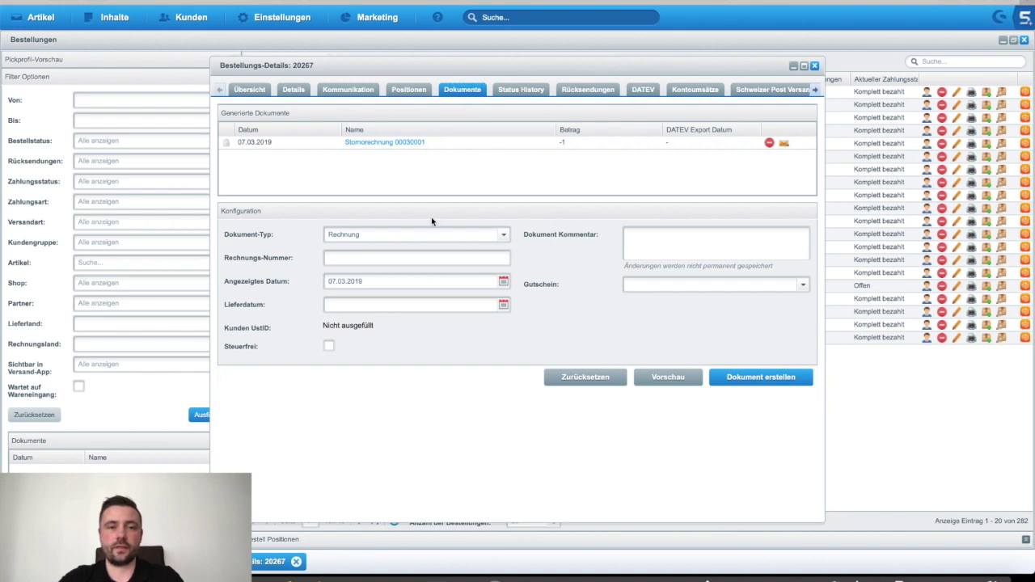
click(408, 143)
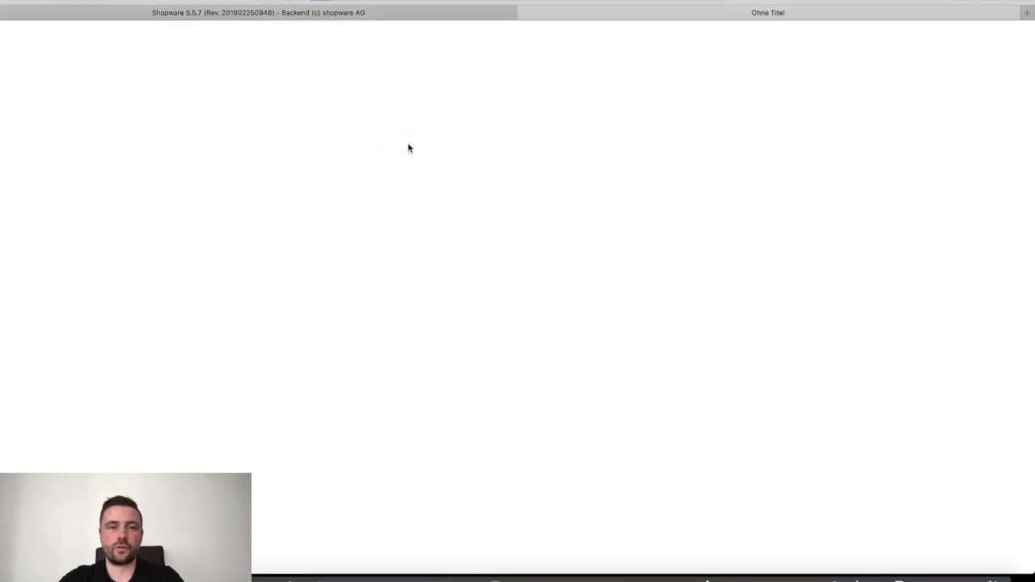
Step: Read Stornorechnung Nr. 30001 crediting -1,00 € Samba Haselnuss, then close it
scroll(386, 166, down, 3)
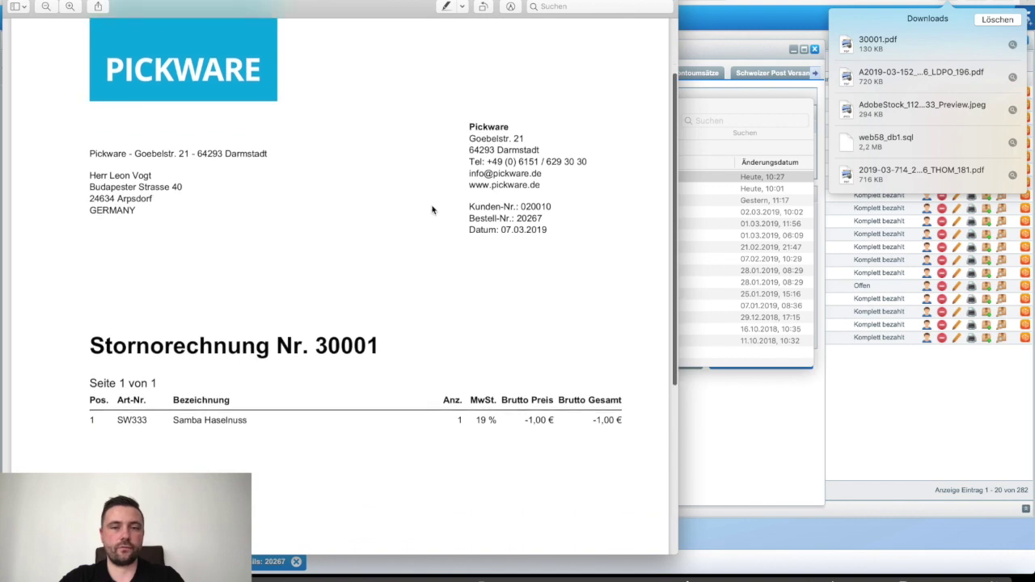
key(super+w)
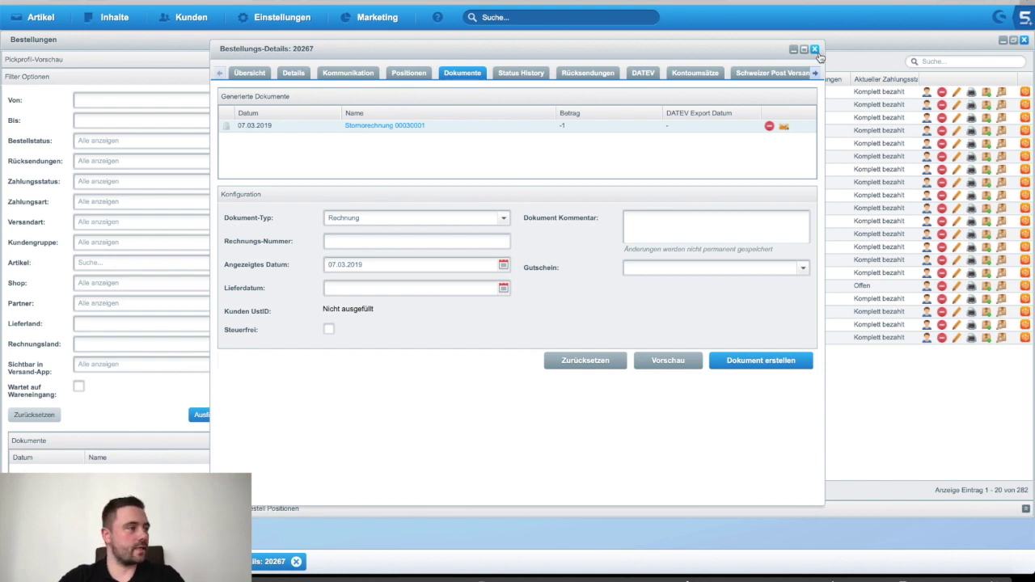
Step: Close the order 20267 details and the orders overview
click(815, 50)
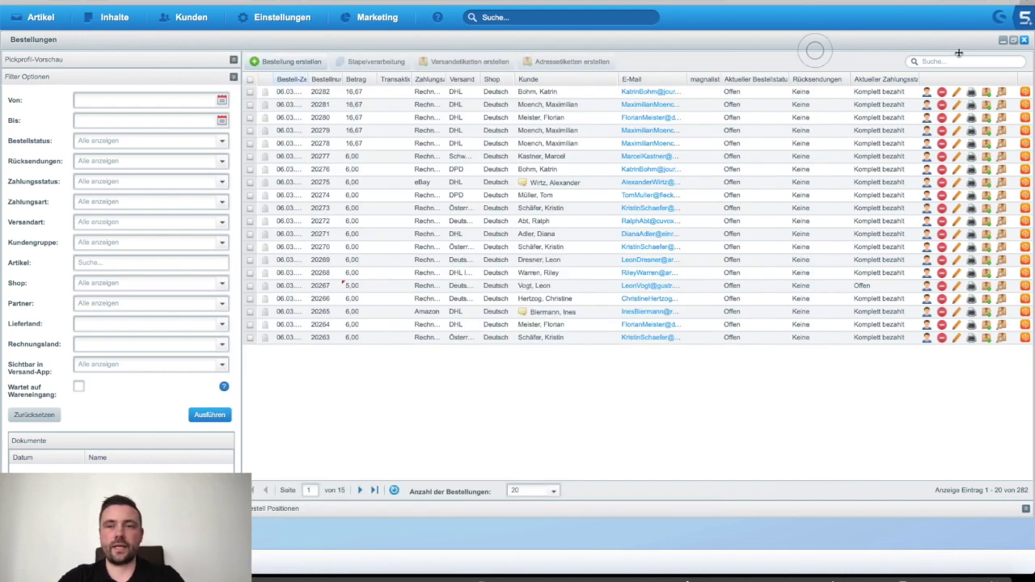
click(1023, 41)
click(194, 18)
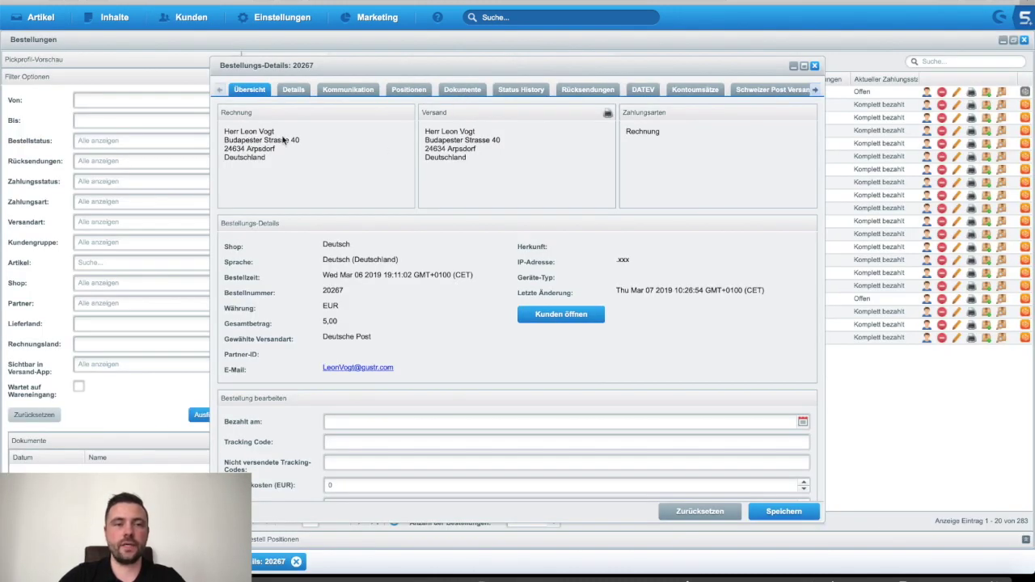
Step: Create a Pickware Pickliste for warehouse Hauptlager (HL) and open the new pick list PDF
click(462, 89)
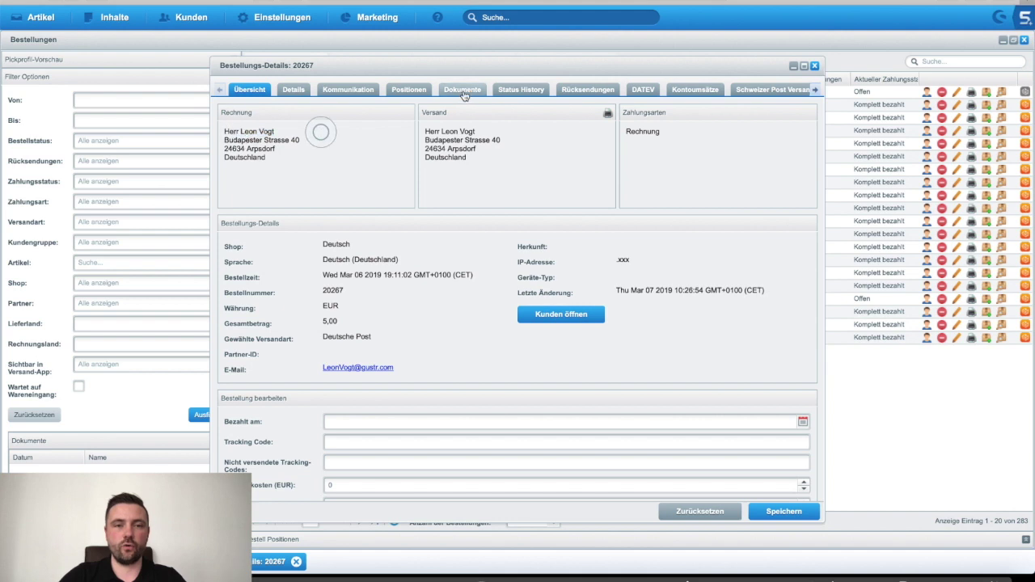
click(502, 235)
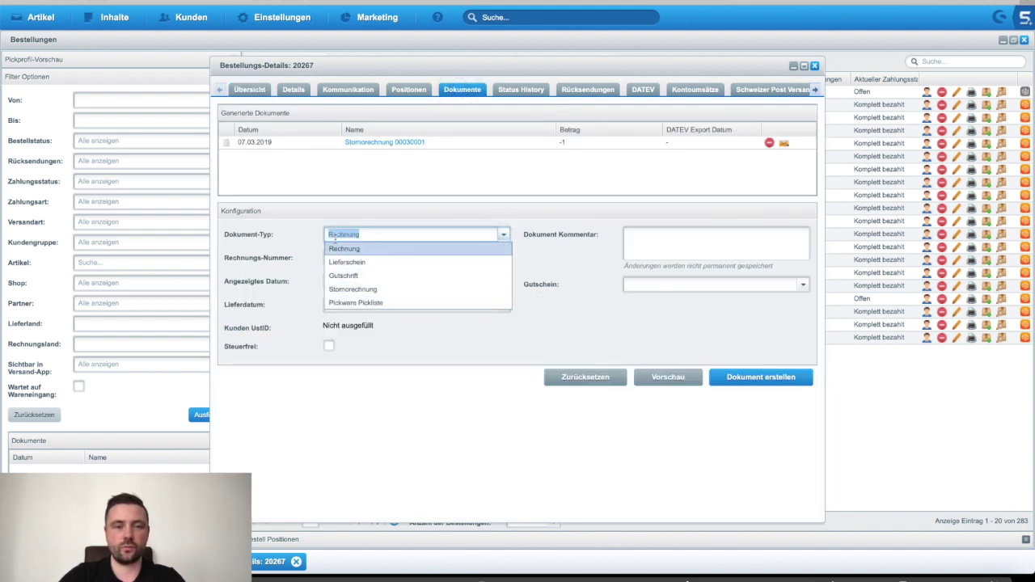
click(360, 303)
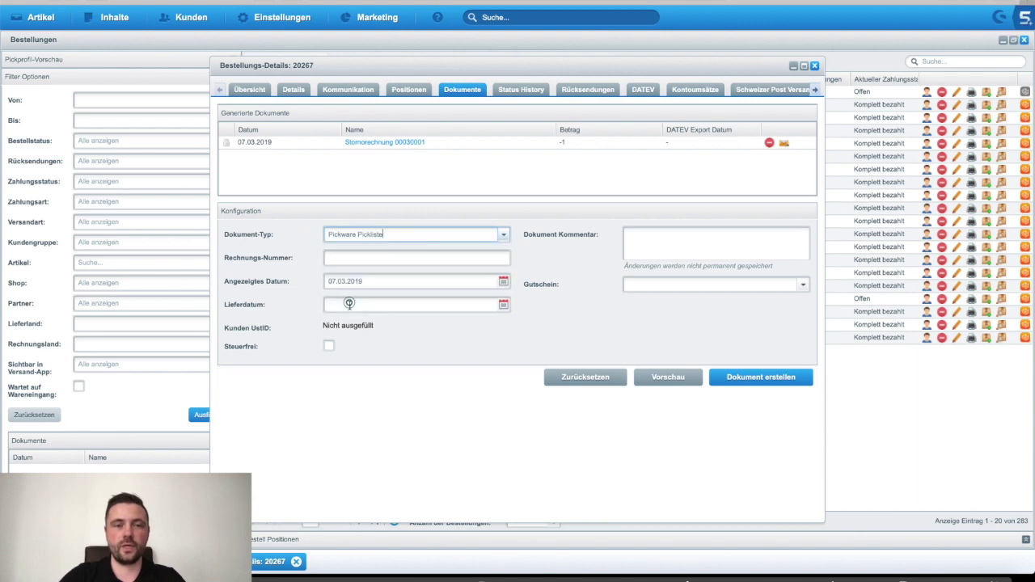
click(730, 377)
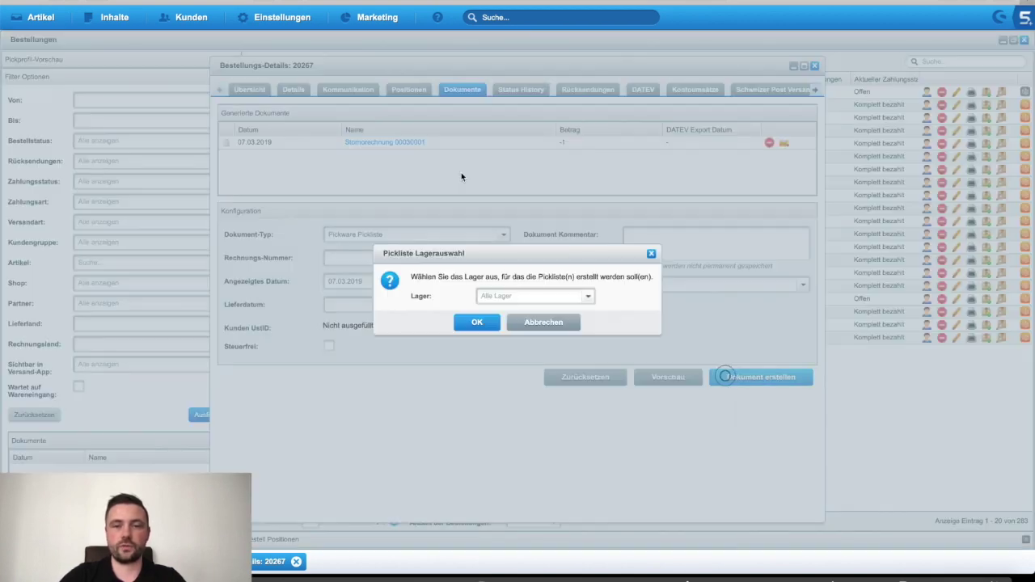
click(586, 297)
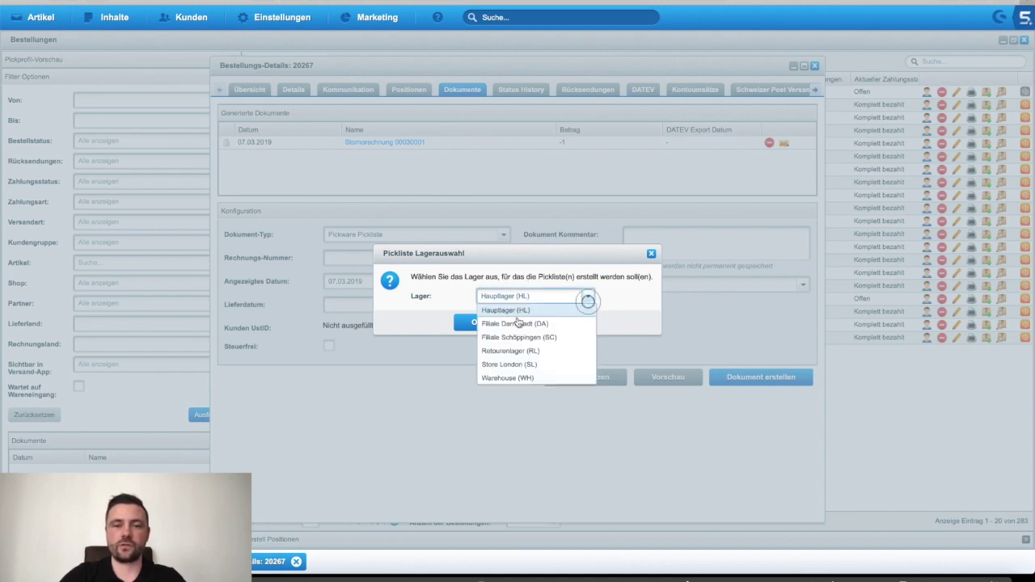
click(527, 314)
key(Return)
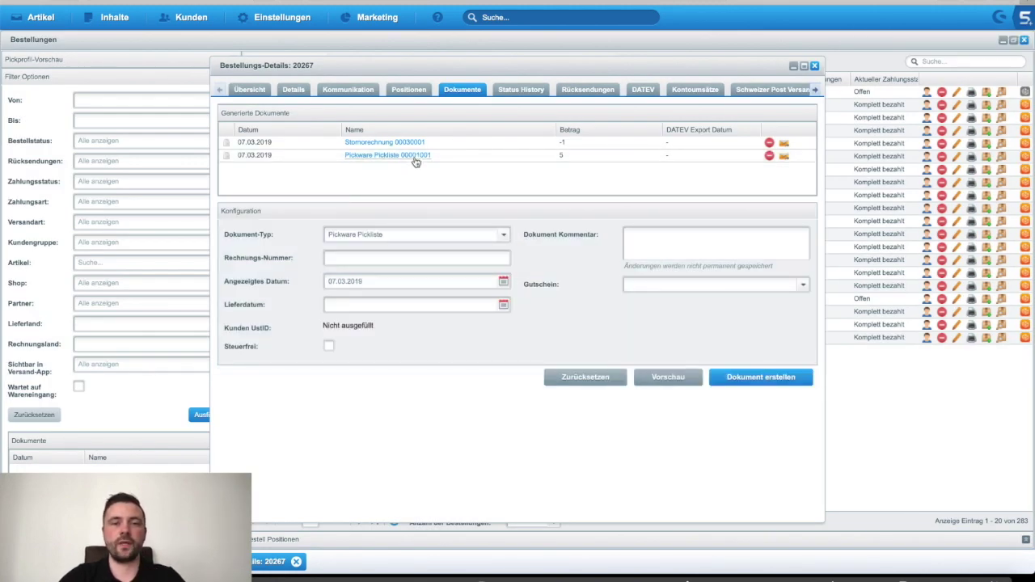
click(414, 159)
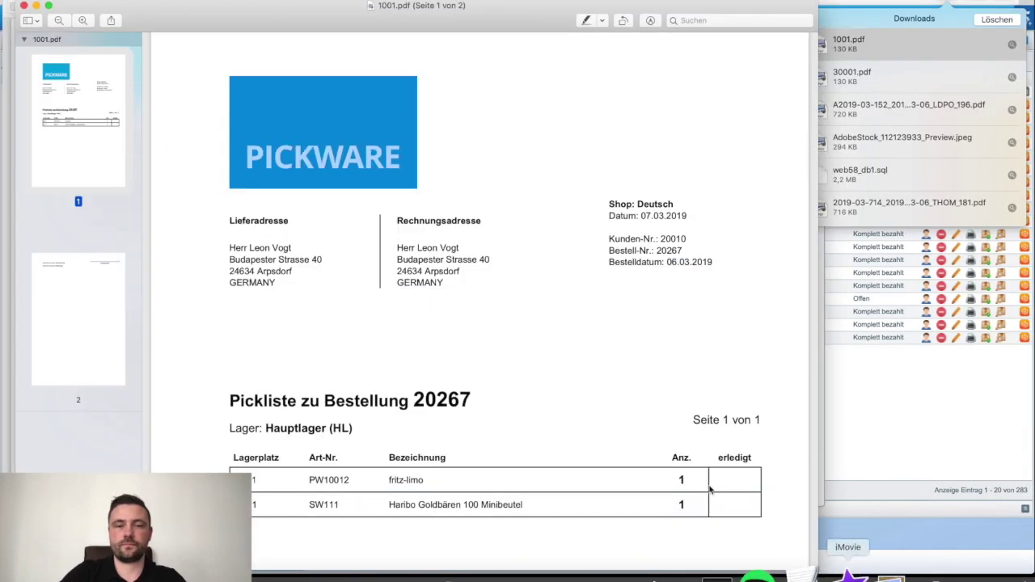
Step: Check in the pick list PDF that only the fritz-limo and Haribo Goldbären lines appear
scroll(709, 485, down, 5)
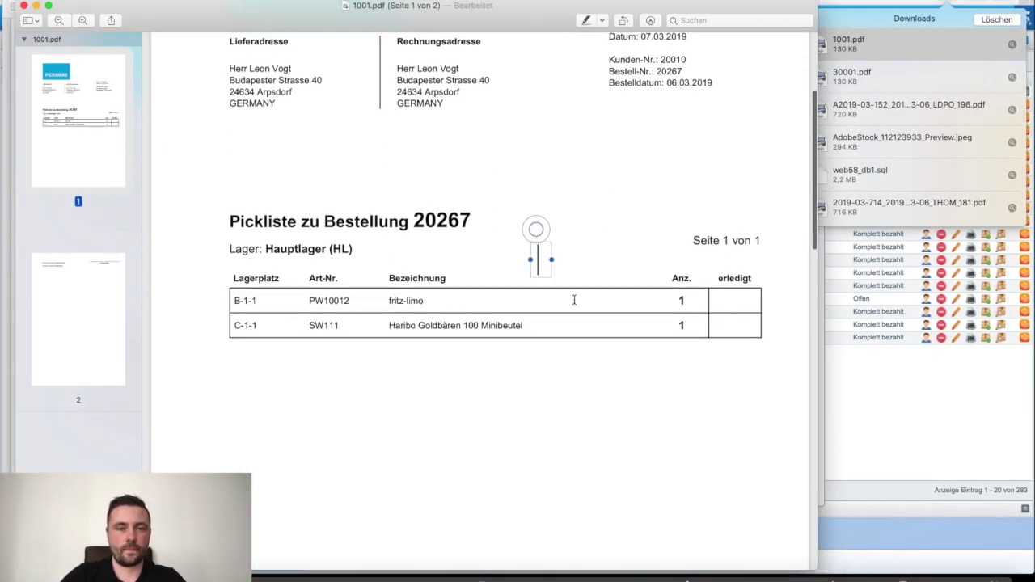
drag(388, 300, 554, 328)
click(554, 328)
scroll(556, 367, down, 1)
click(556, 366)
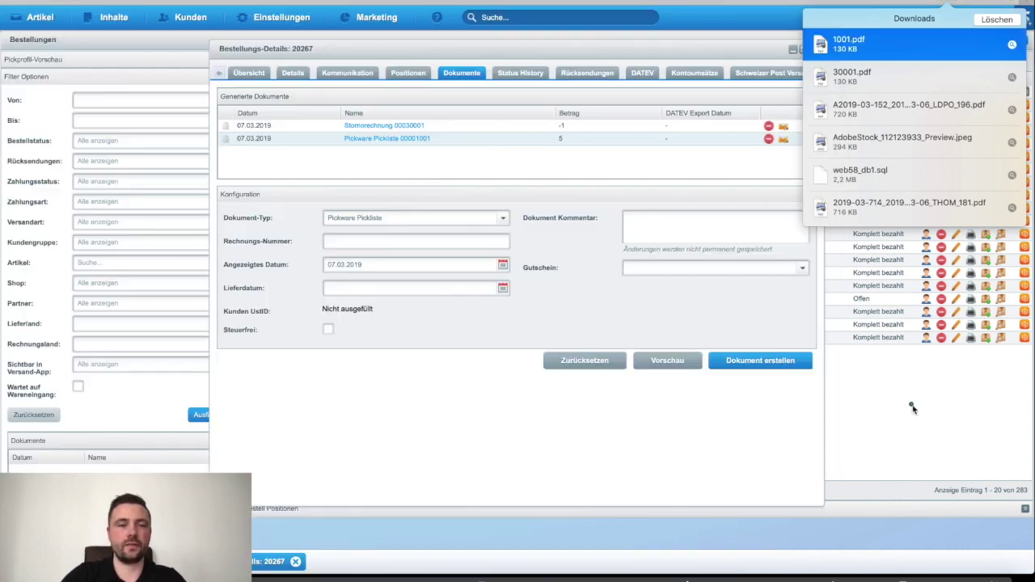
Step: Reopen order 20267's positions with its cancelled items, then bring the pick list PDF back
click(911, 404)
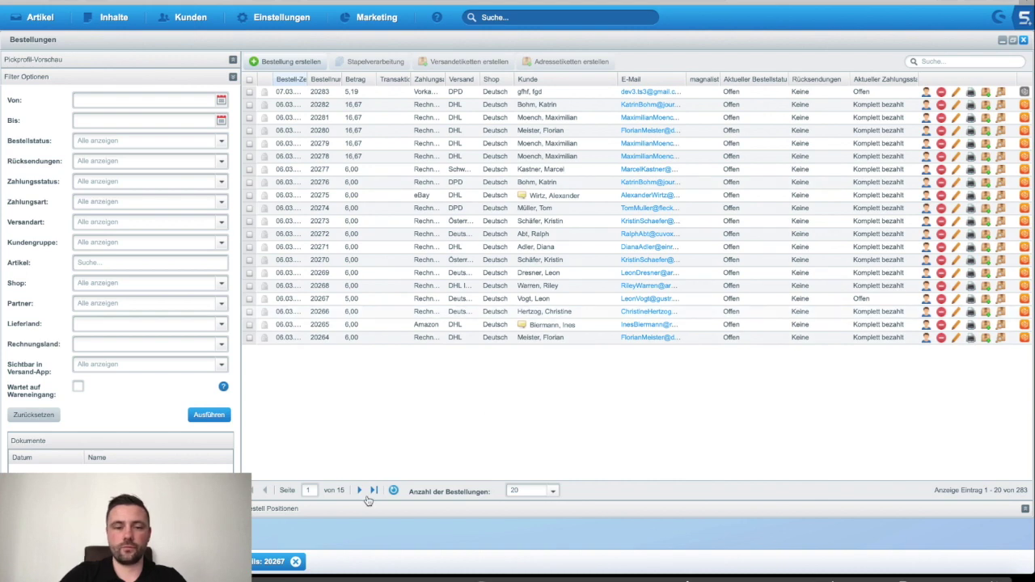
click(260, 563)
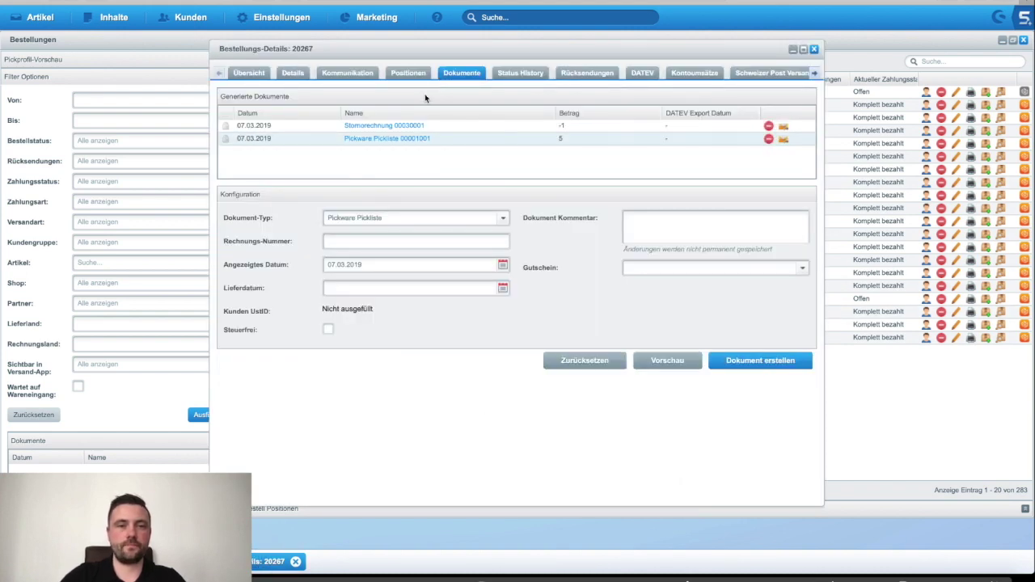
click(409, 73)
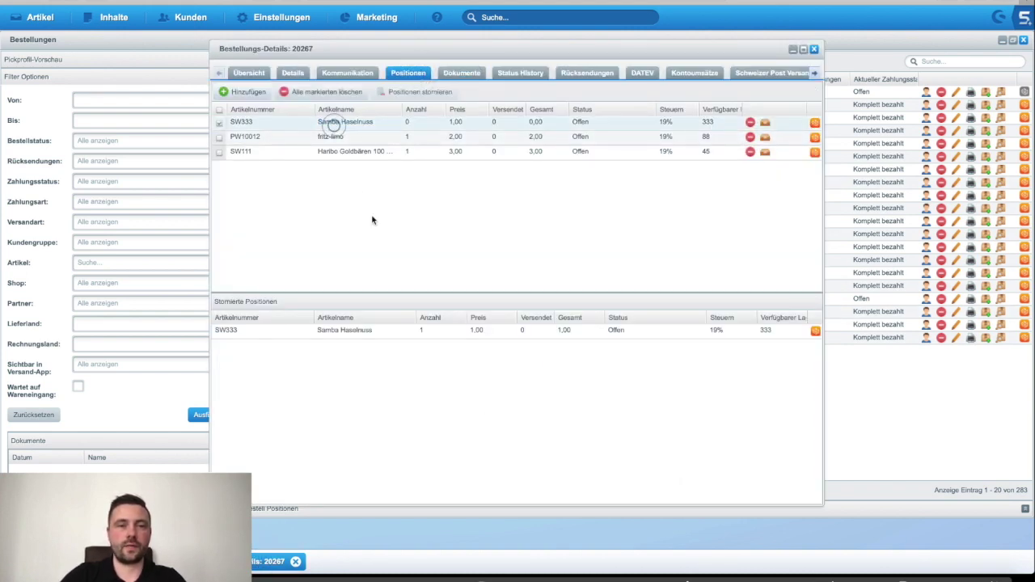
click(859, 574)
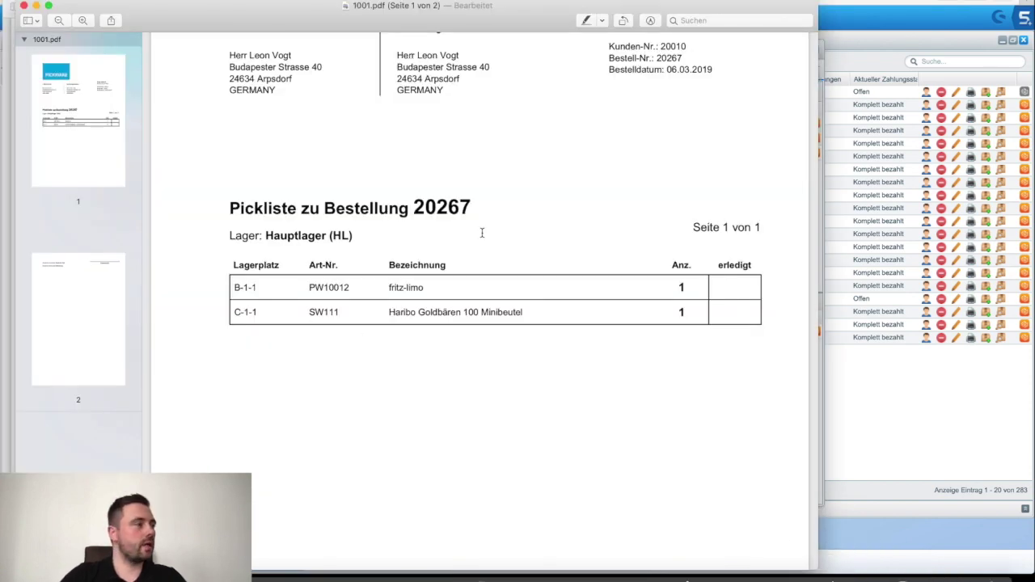
Step: Recheck the pick list, then close both Preview PDFs and the order details window
scroll(481, 233, up, 3)
scroll(481, 233, down, 5)
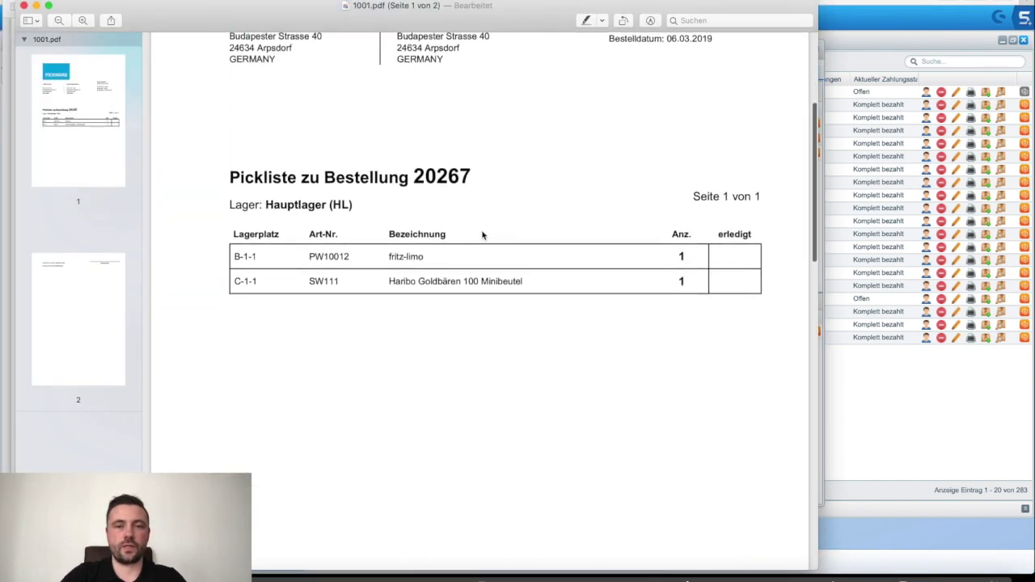
scroll(483, 234, down, 10)
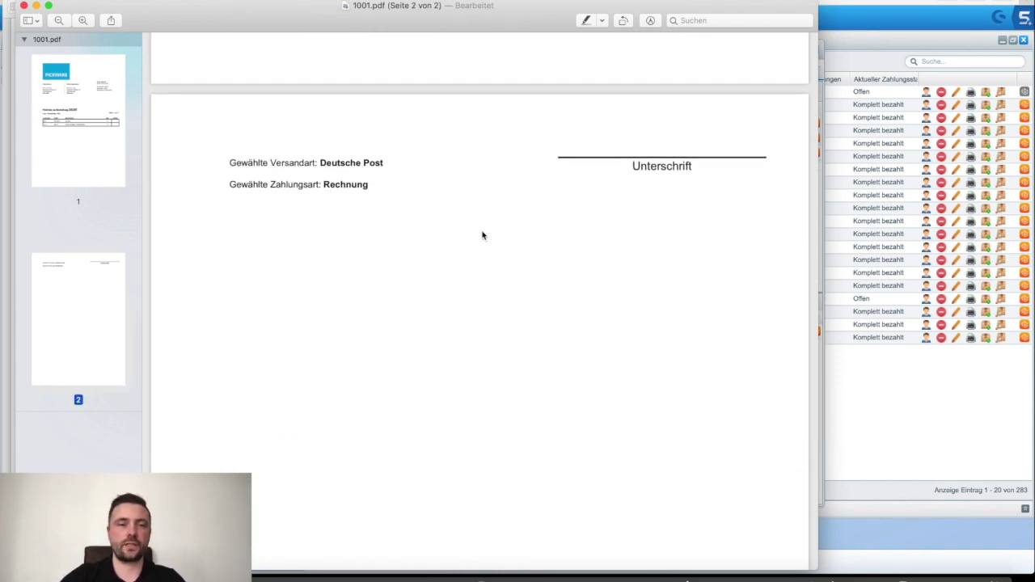
click(24, 5)
click(23, 6)
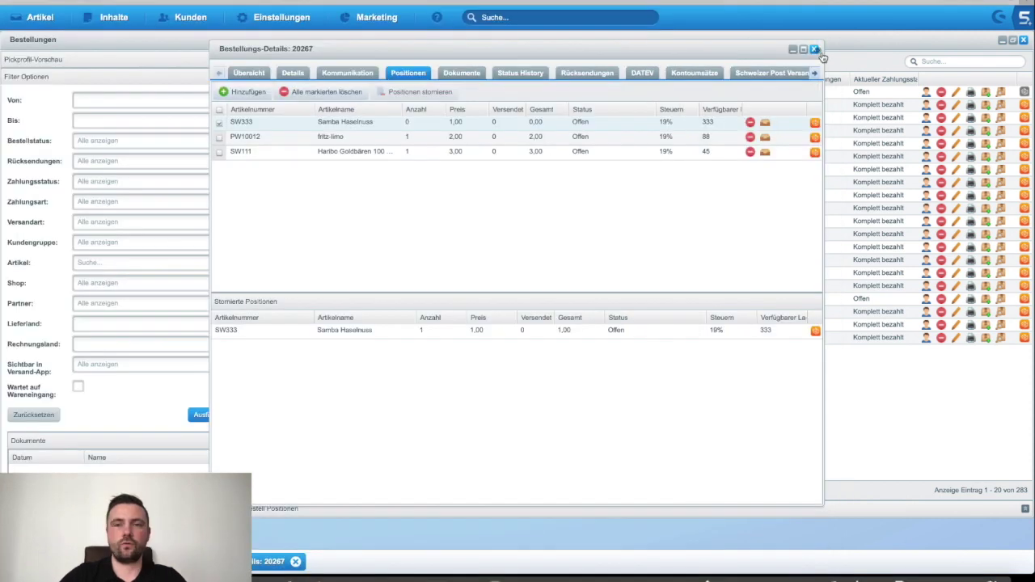
click(814, 50)
Step: Close the orders overview and open Marketing > Statistiken maximized, showing the 07.02.–07.03.2019 quick overview
click(1023, 39)
click(391, 22)
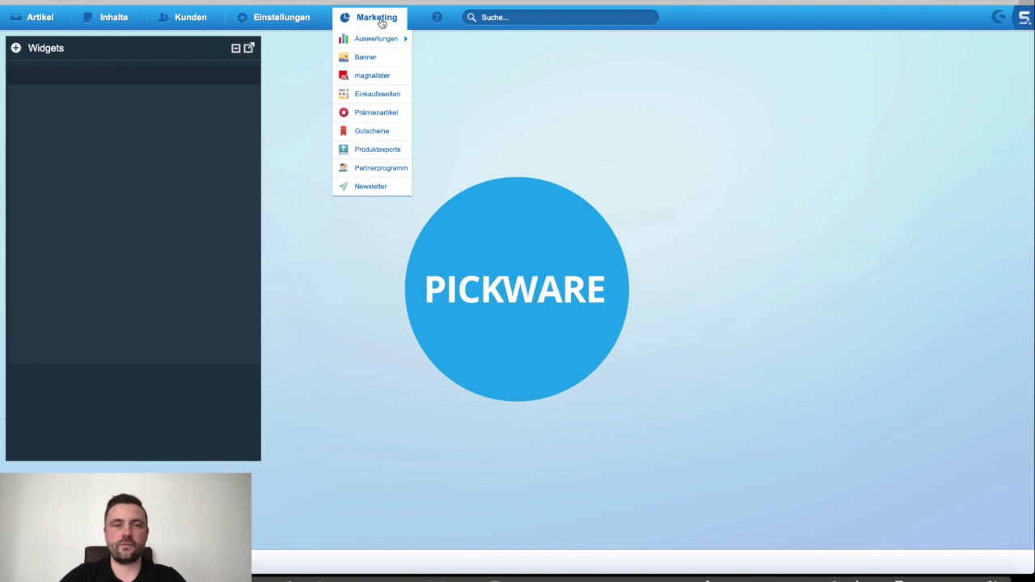
mouse_move(376, 44)
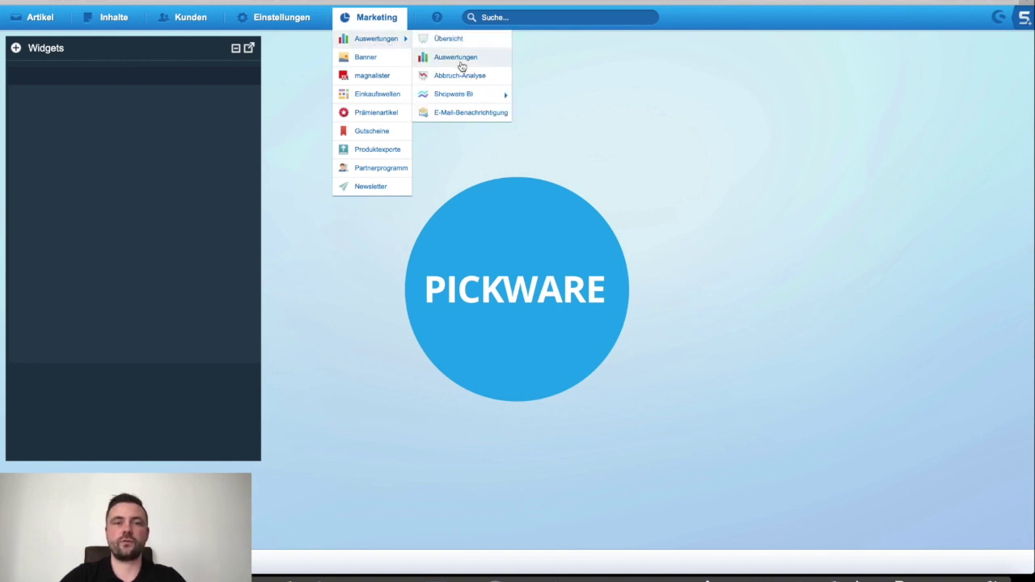
click(460, 58)
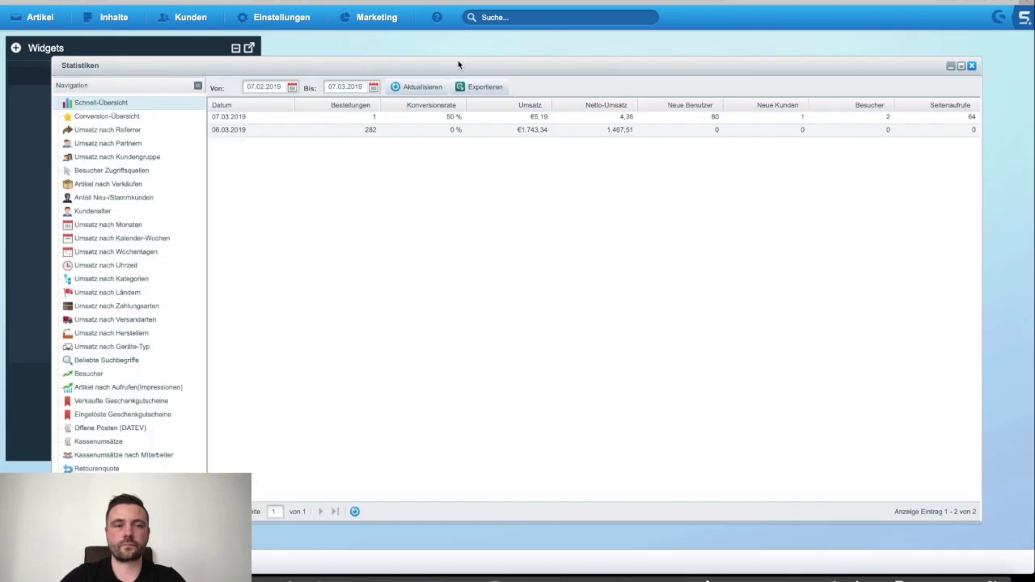
double_click(354, 65)
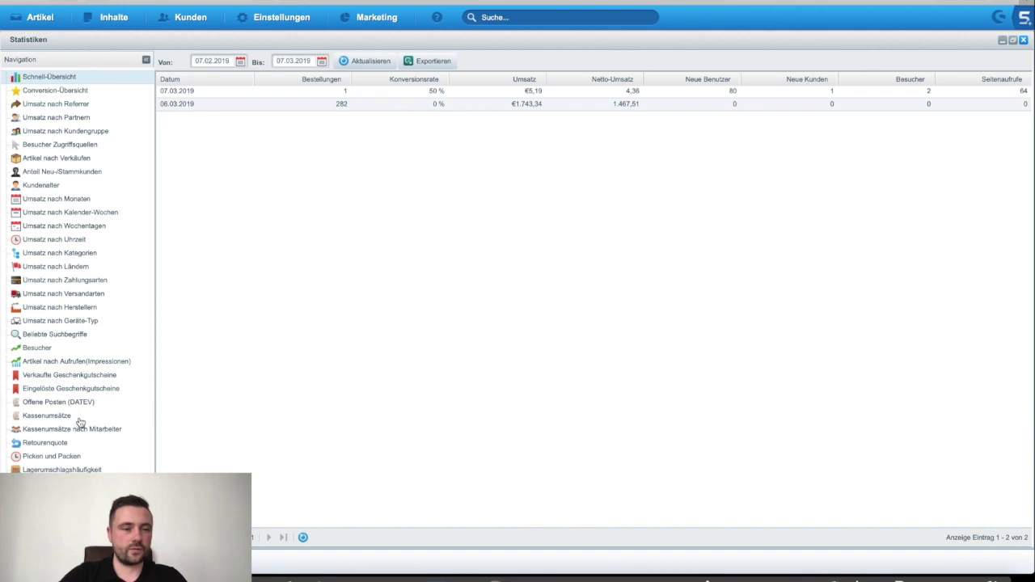
Step: View Lagerumschlagshäufigkeit sorted by Verkaufte Stückzahl descending, then switch to the stock increase/decrease report
click(62, 469)
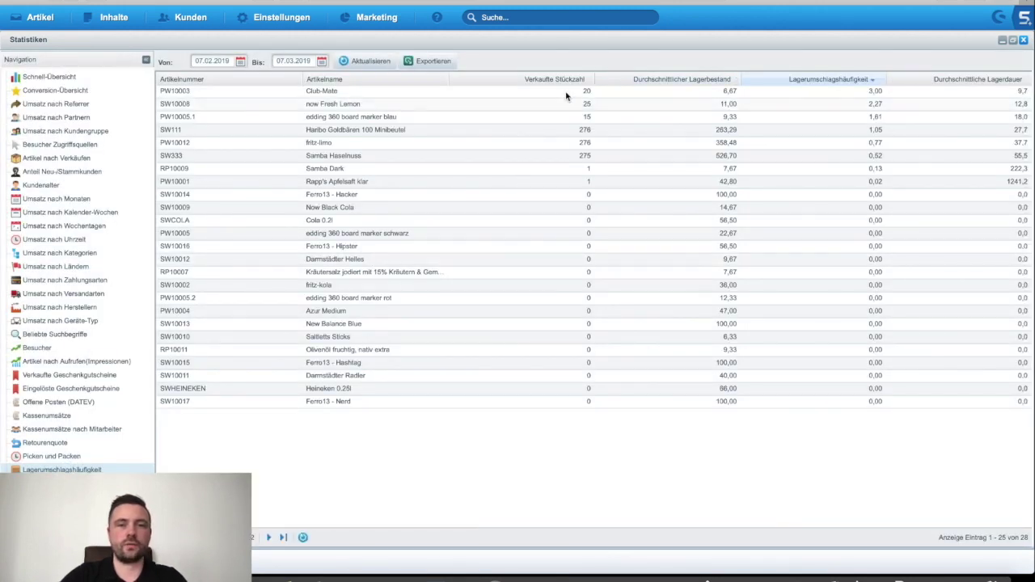
click(566, 94)
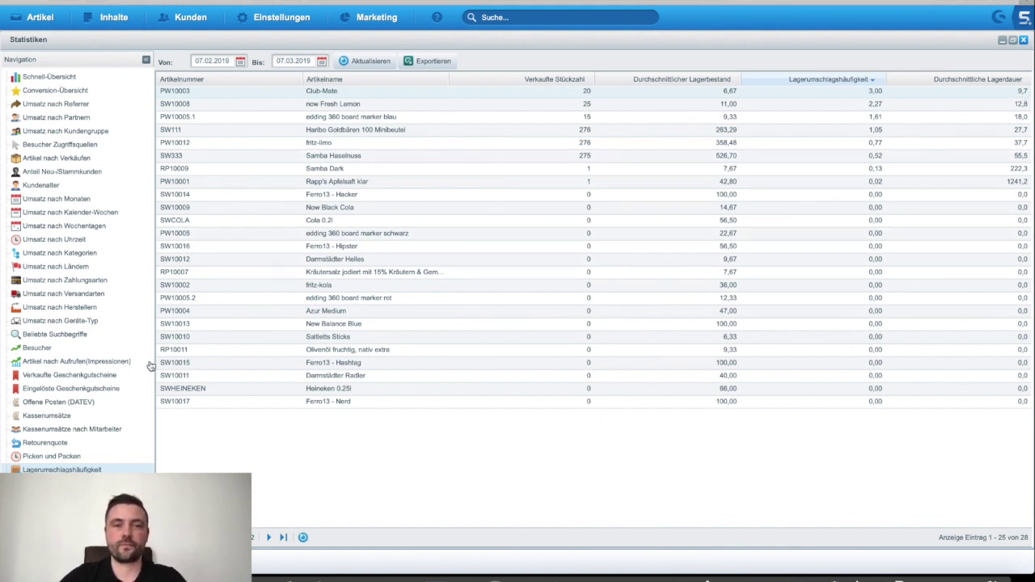
click(512, 81)
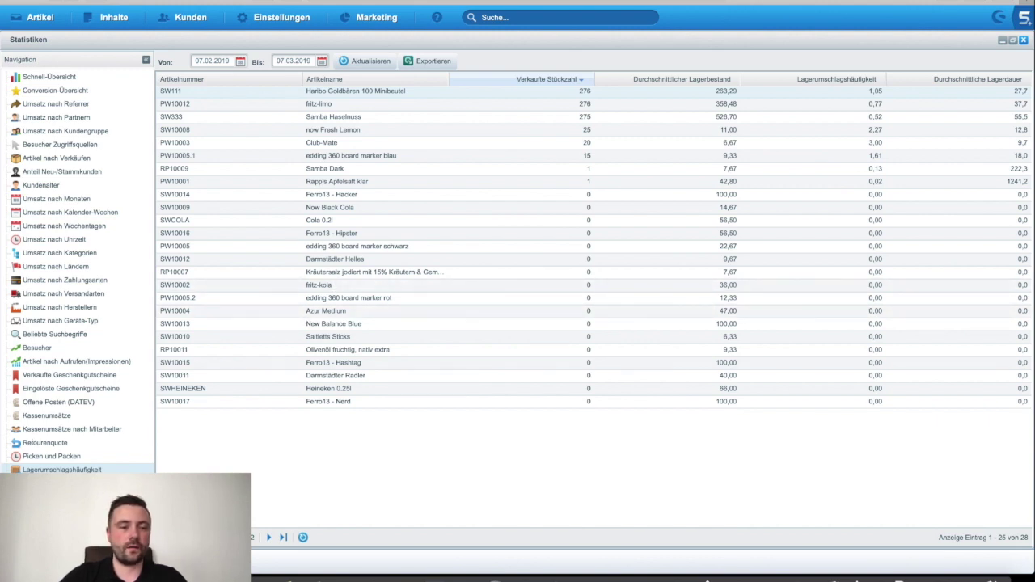
click(57, 482)
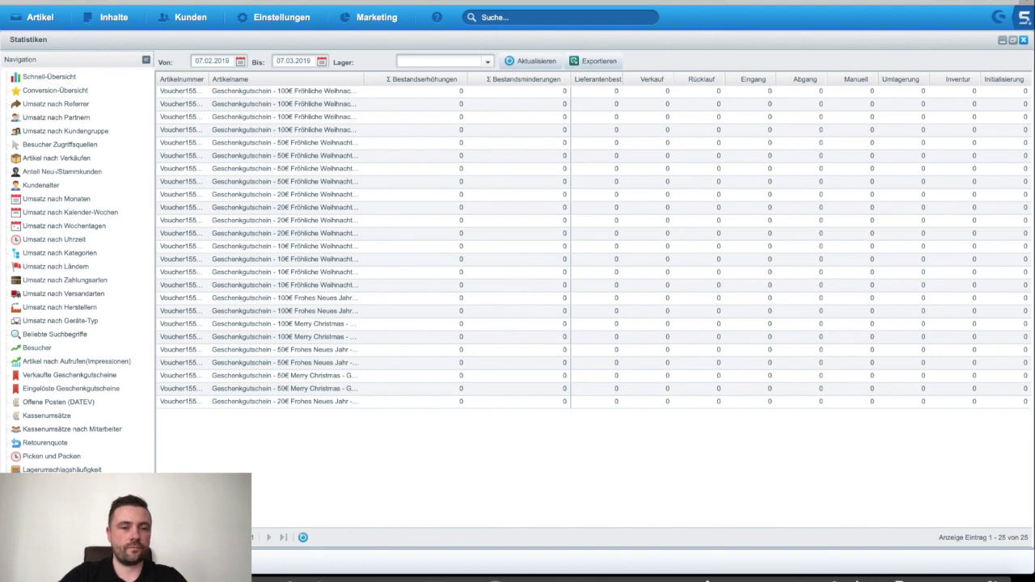
Step: Open and look over the Abverkaufsquote sell-through rate report
click(56, 497)
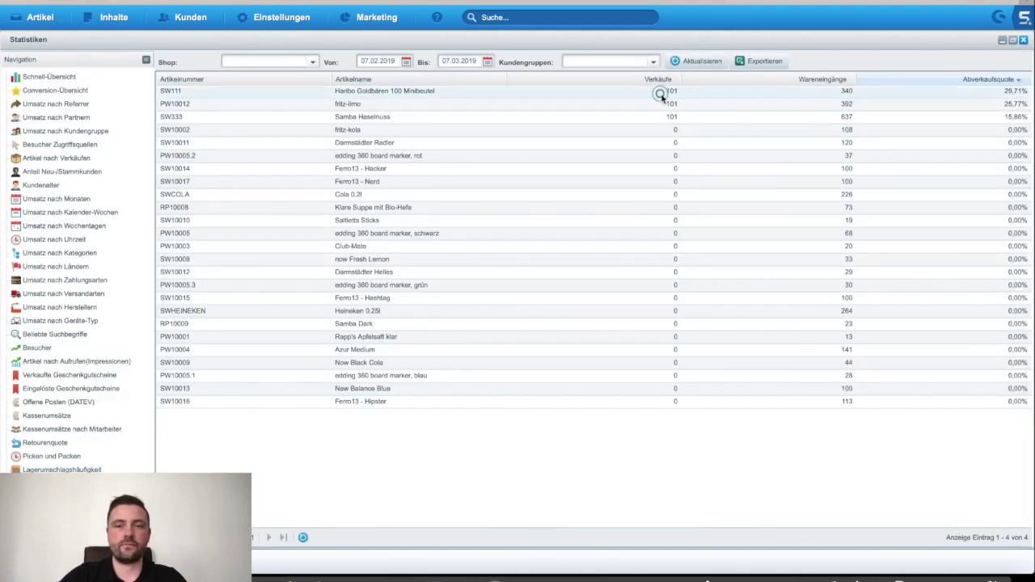
click(779, 92)
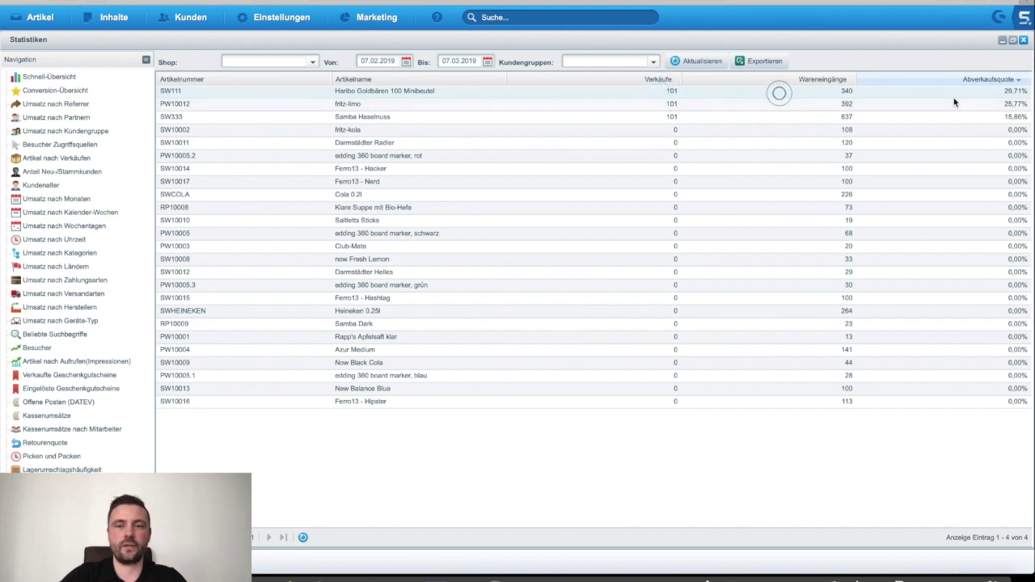
click(1009, 98)
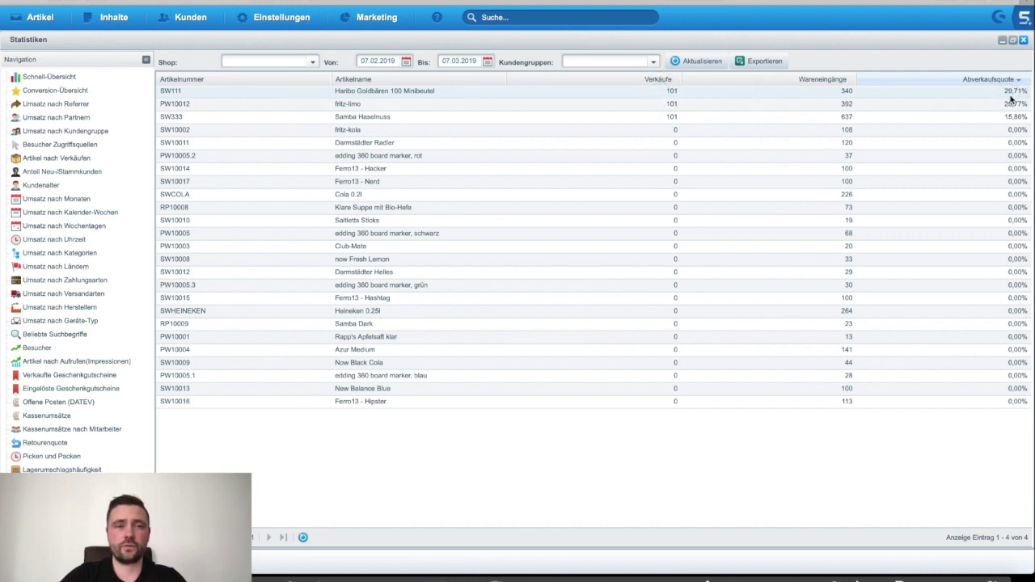
Step: Inspect the Shop and Kundengruppen filters without changing them, then open Umsatz nach Kategorien
click(314, 62)
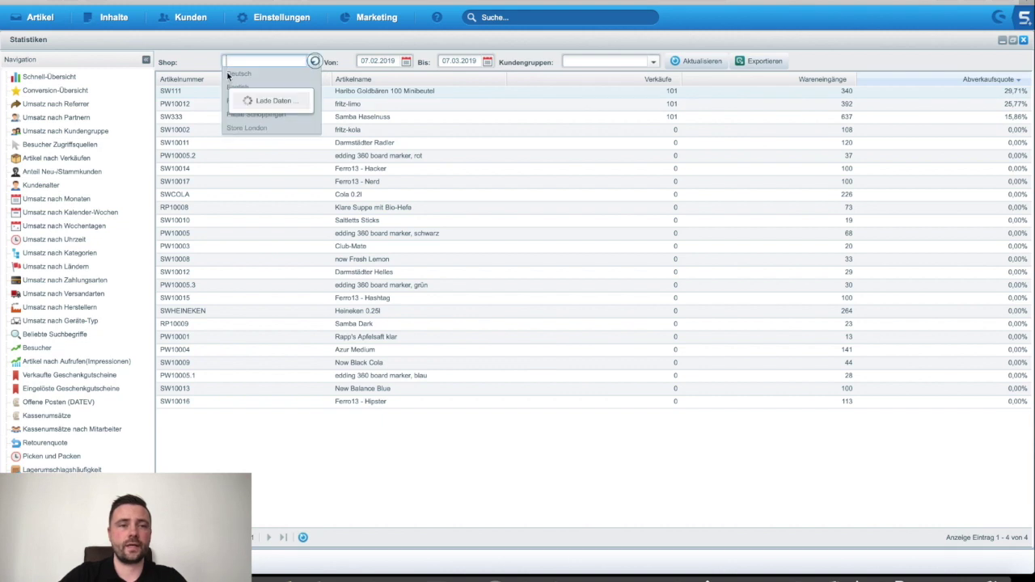
click(242, 154)
click(652, 62)
click(569, 152)
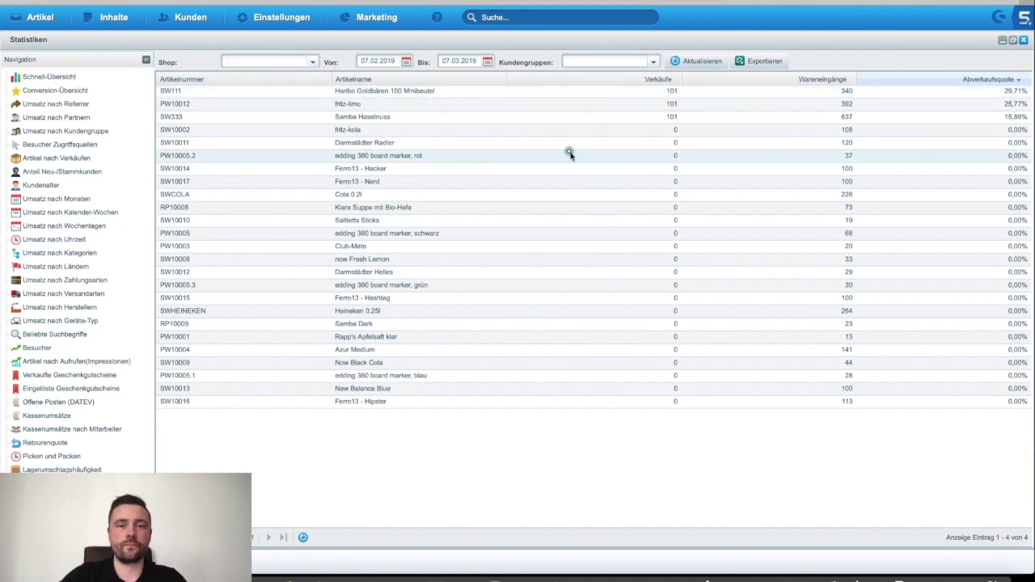
click(653, 64)
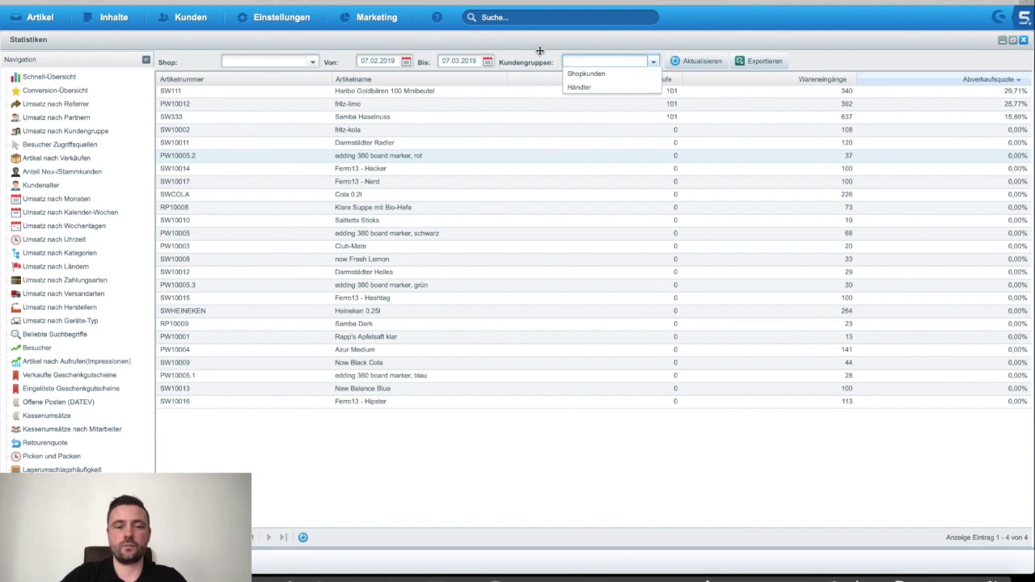
click(514, 53)
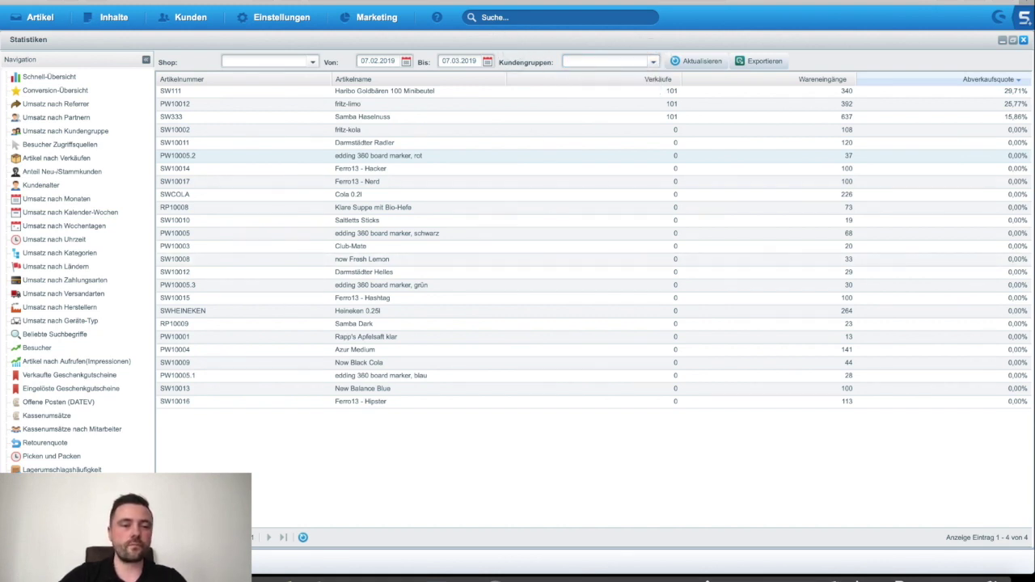
click(59, 253)
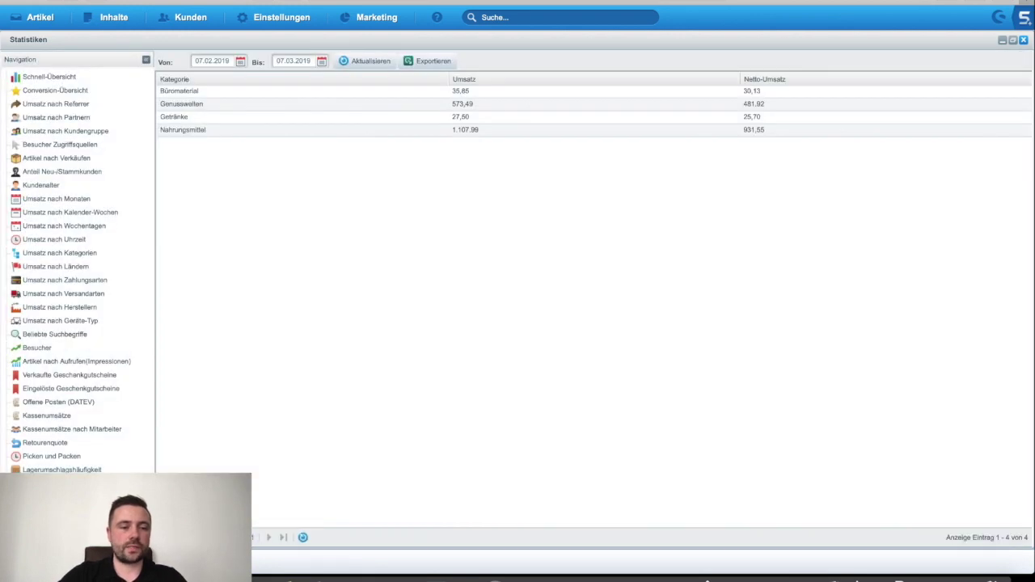
Step: Select the Genusswelten and Nahrungsmittel rows in the revenue-by-category report
click(216, 105)
click(215, 130)
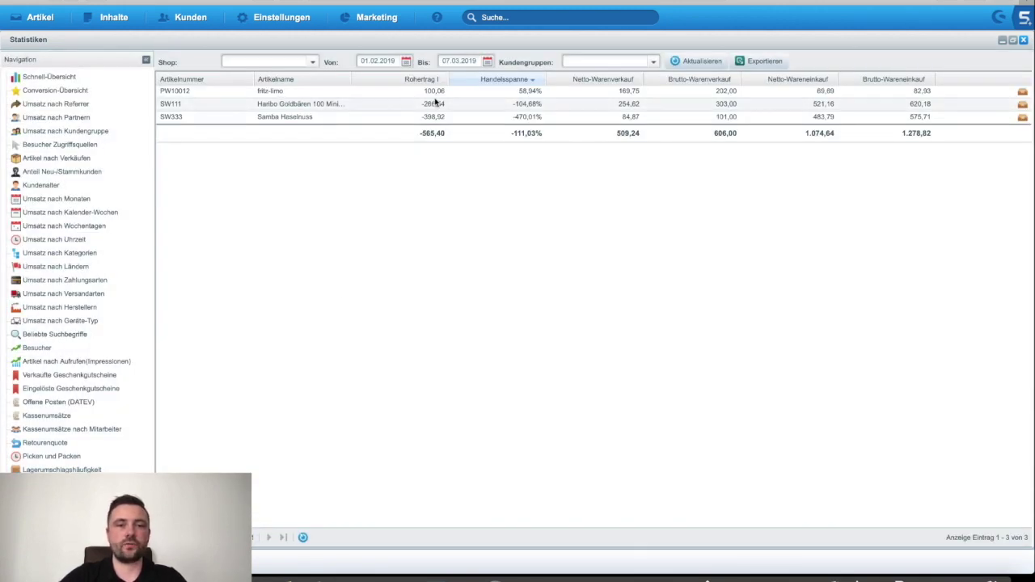
Step: Inspect the fritz-limo row's figures in the Rohertrag table
click(612, 90)
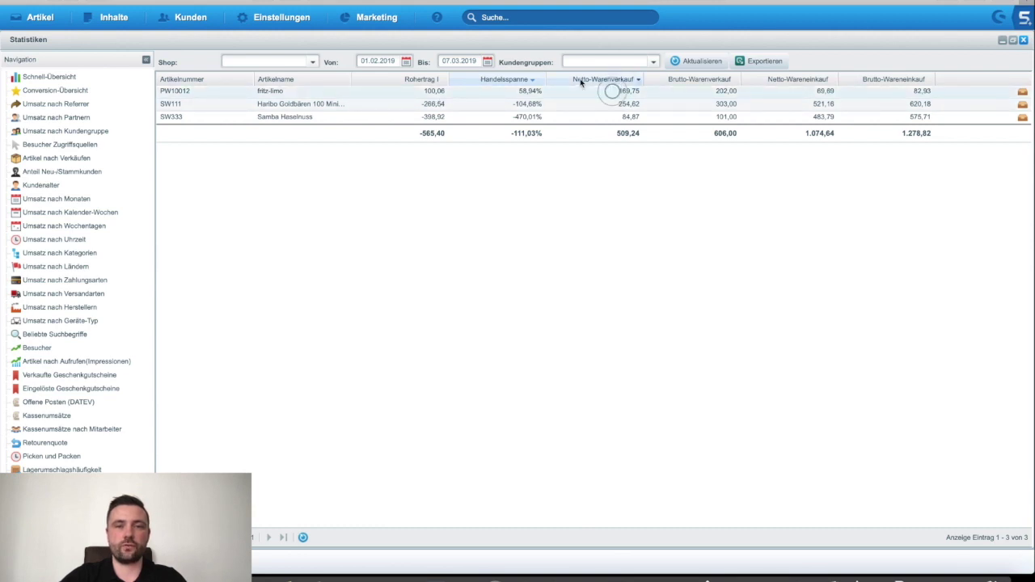
click(667, 92)
click(786, 89)
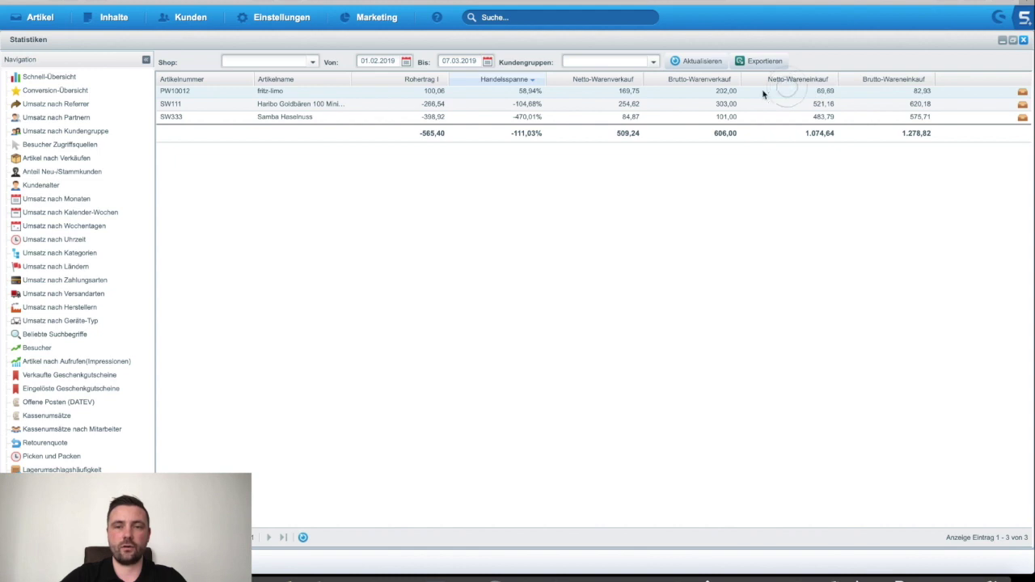
click(604, 93)
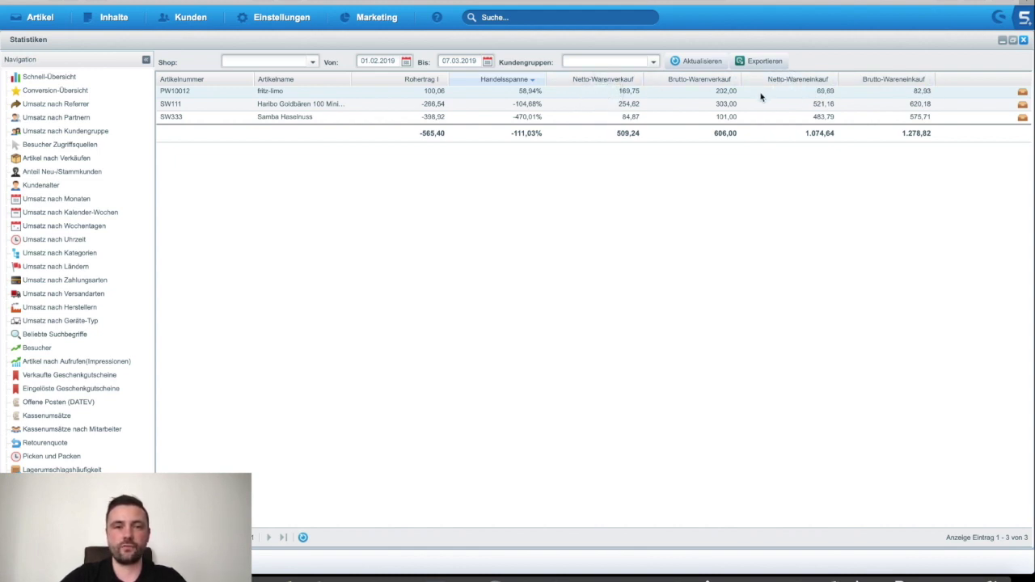
click(507, 92)
click(379, 95)
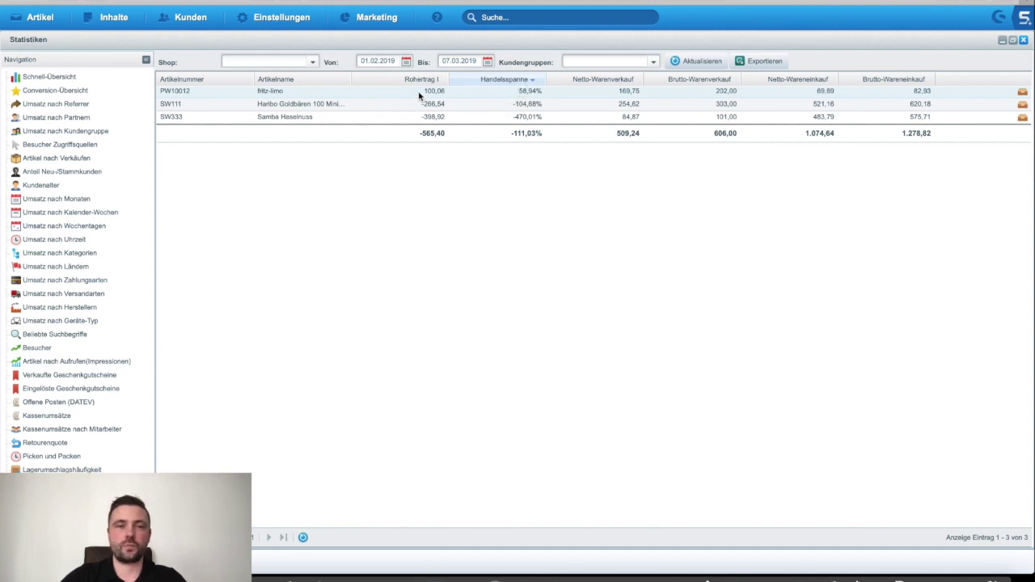
Step: Leave the Von/Bis period dates unchanged, open the article sales report and its Shop filter list
click(373, 62)
click(426, 91)
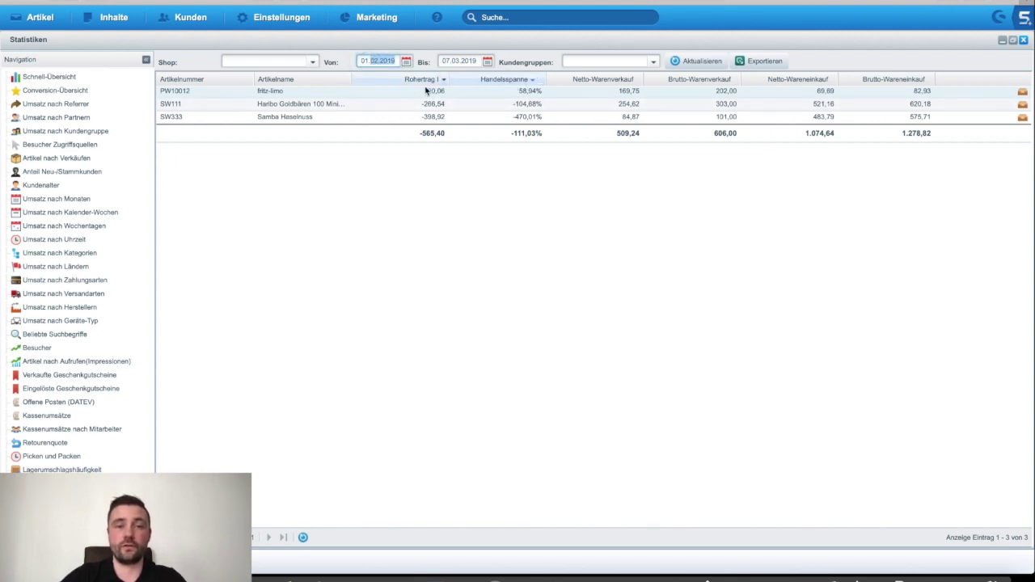
click(445, 60)
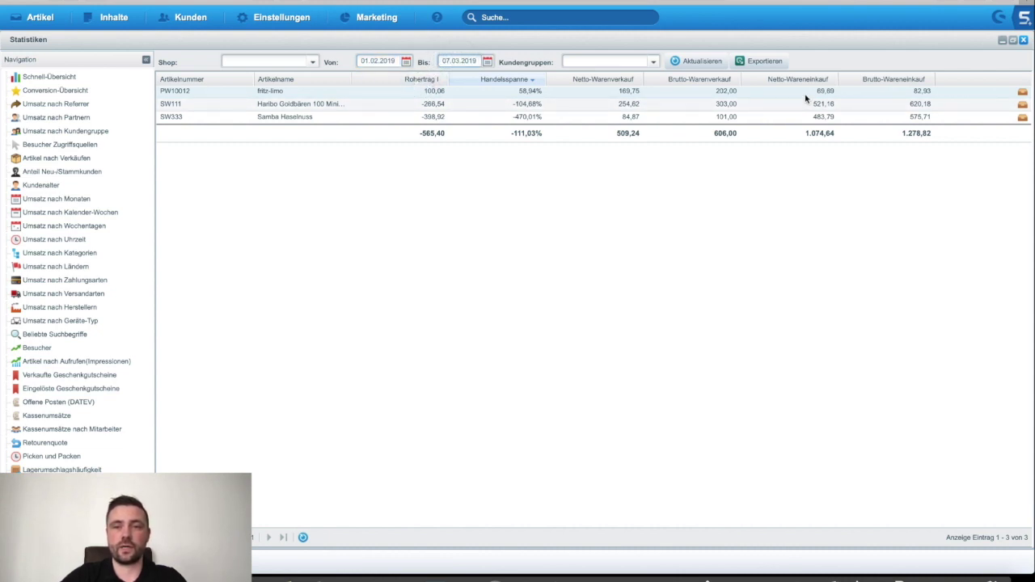
click(420, 94)
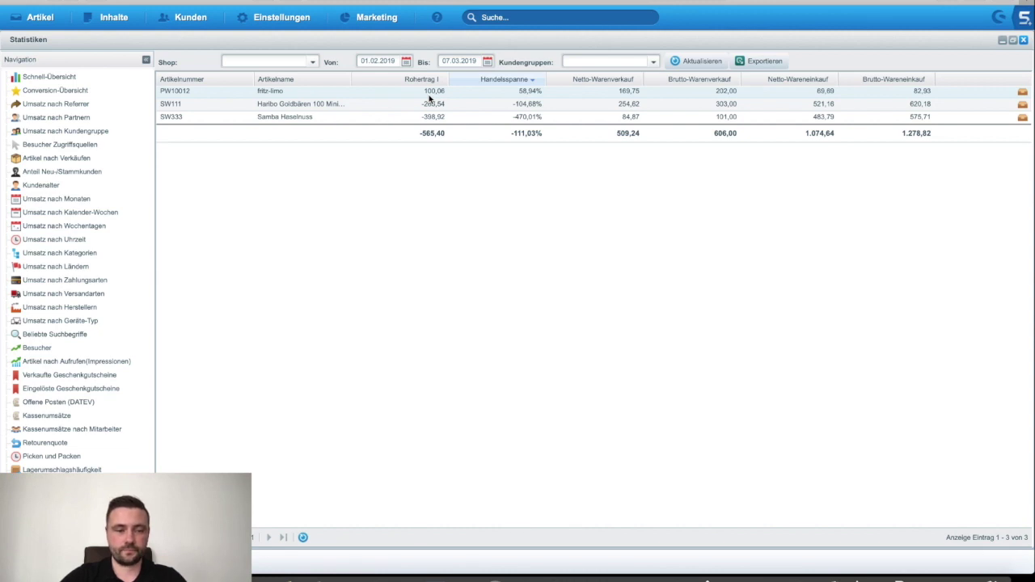
click(56, 158)
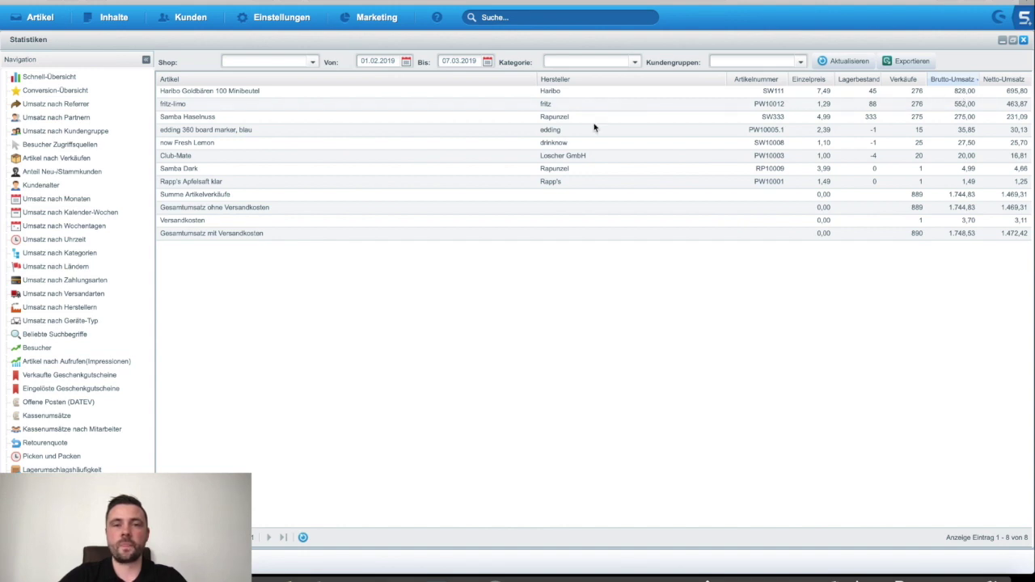
click(312, 61)
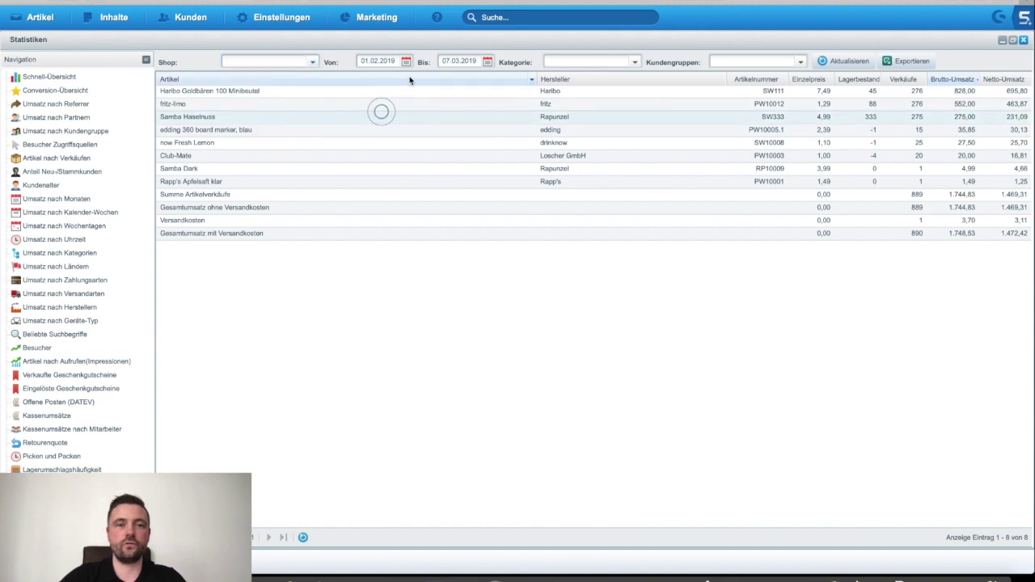
Step: Inspect the Kategorie and Kundengruppen filter lists without applying any filter
click(637, 62)
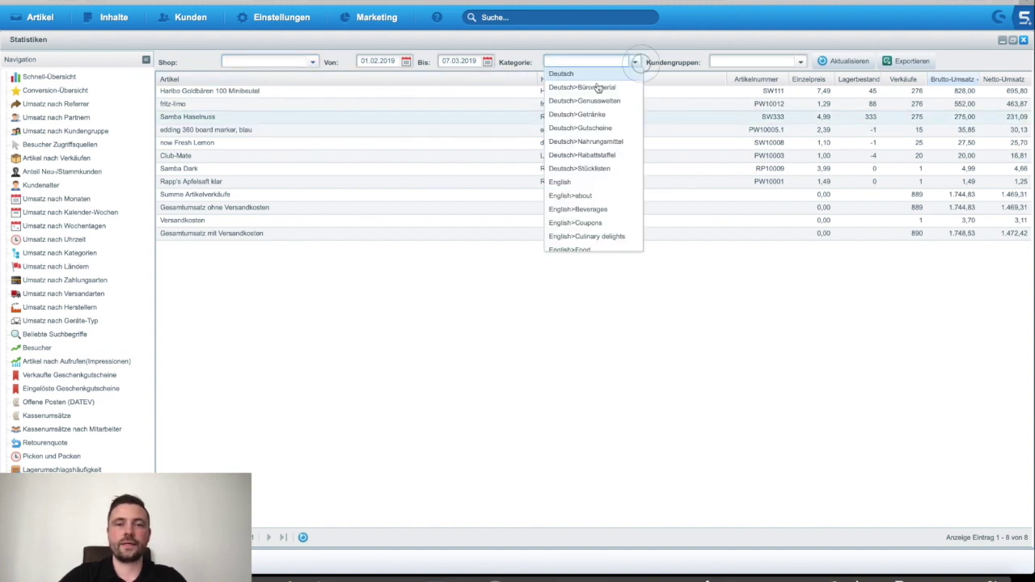
scroll(607, 196, down, 1)
scroll(607, 196, up, 1)
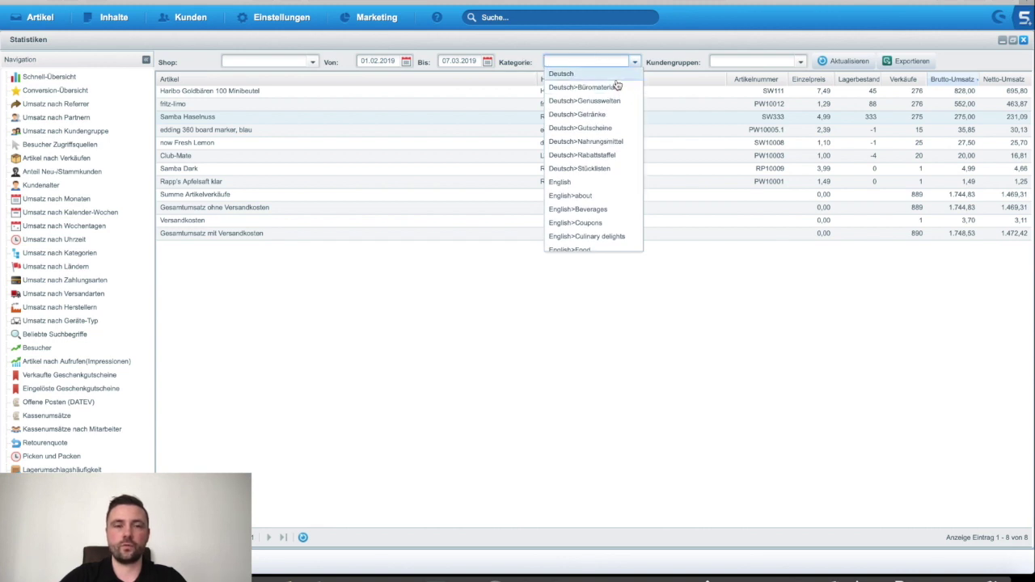
click(800, 63)
click(731, 80)
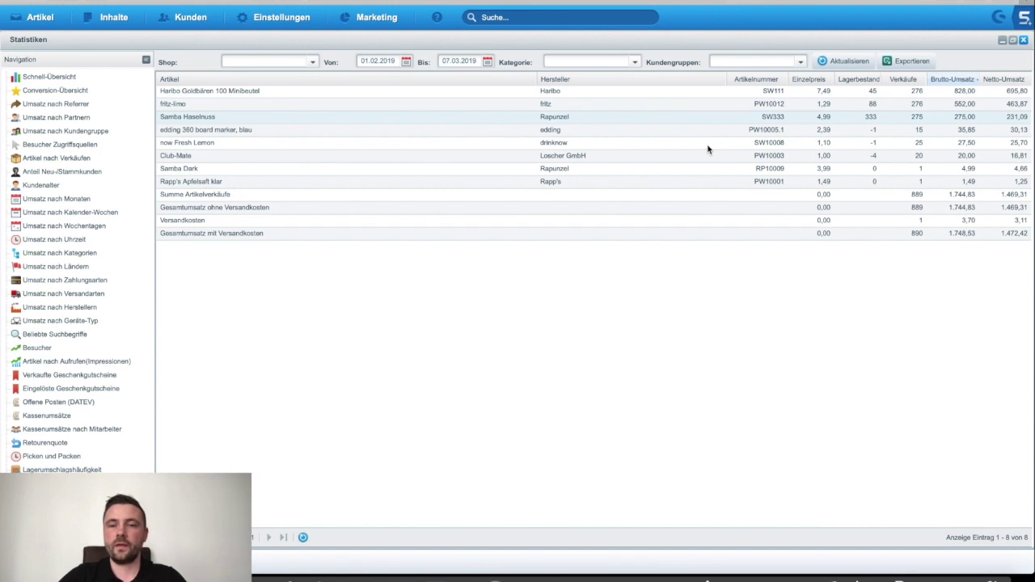
Step: Select the Summe Artikelverkäufe, Gesamtumsatz and Versandkosten total rows, then close Statistiken
click(206, 197)
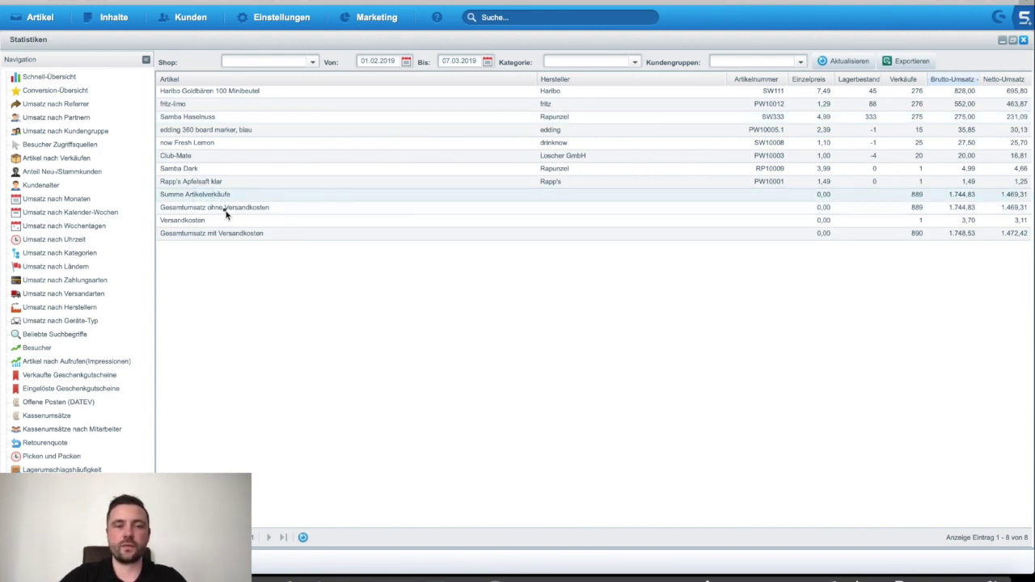
click(225, 210)
click(215, 220)
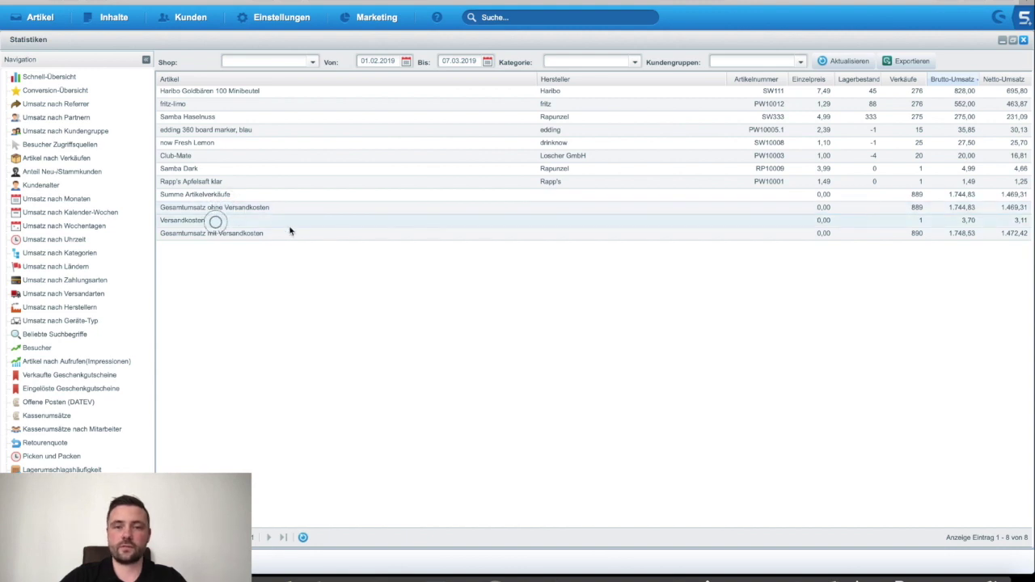
click(257, 235)
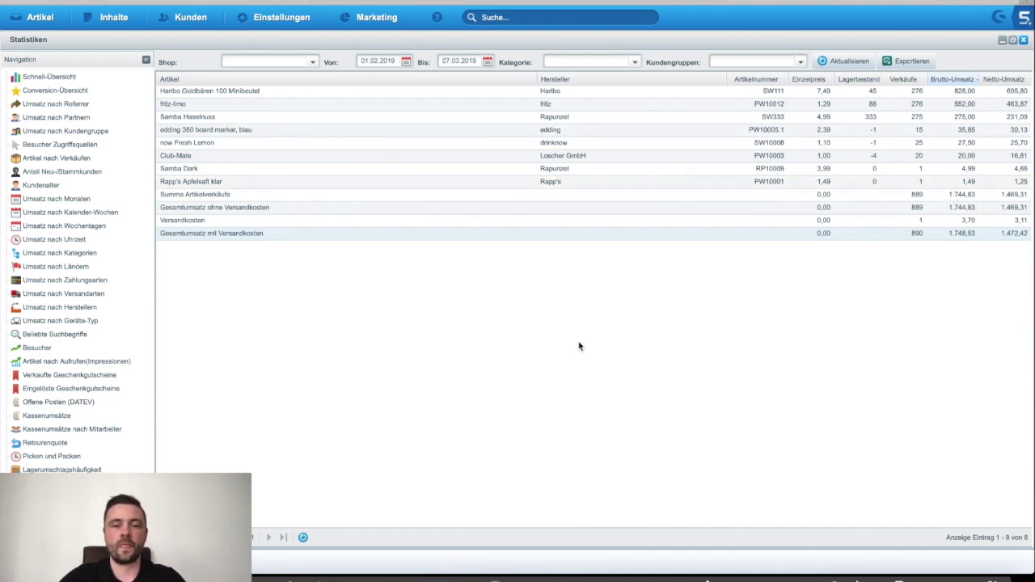
click(1023, 40)
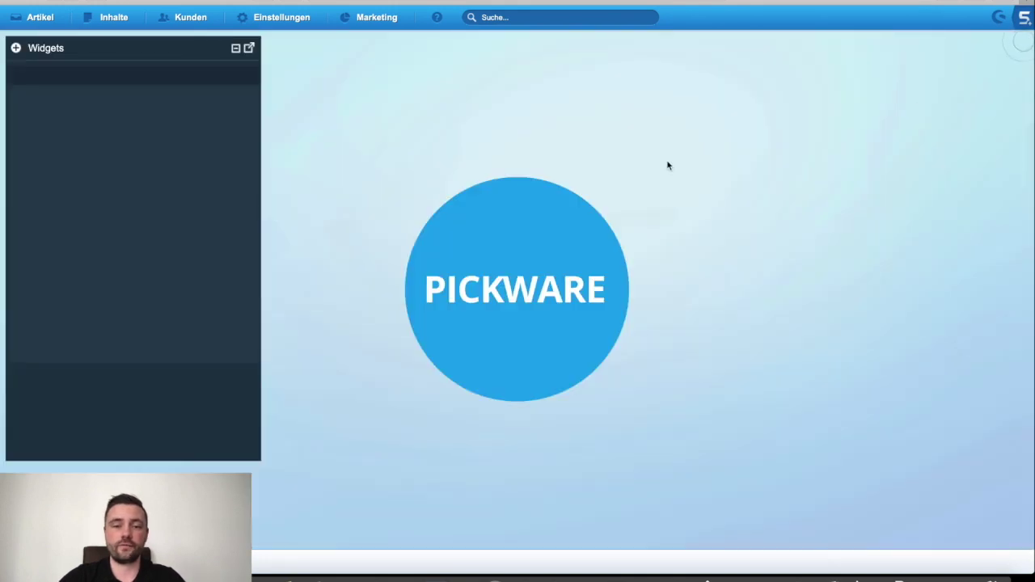